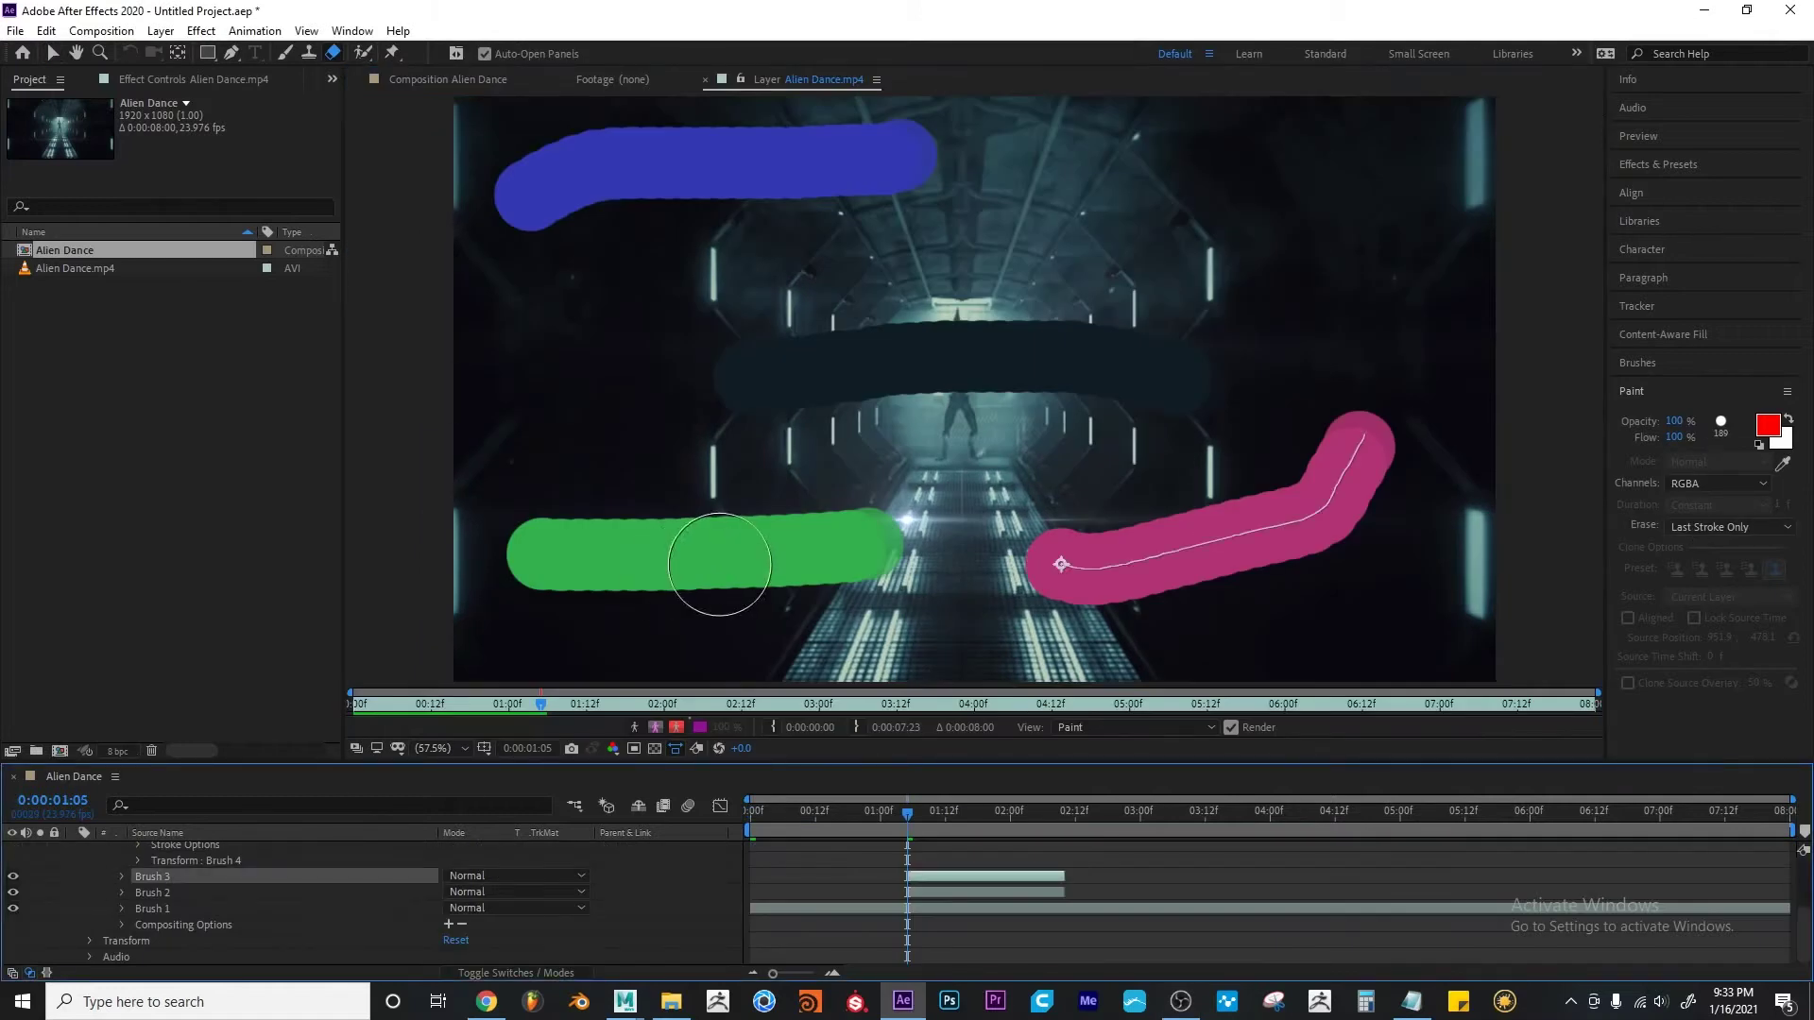
Collapse Brush 4 and erase the middle of the green paint stroke
{"action": "left_click", "coordinate": [280, 911]}
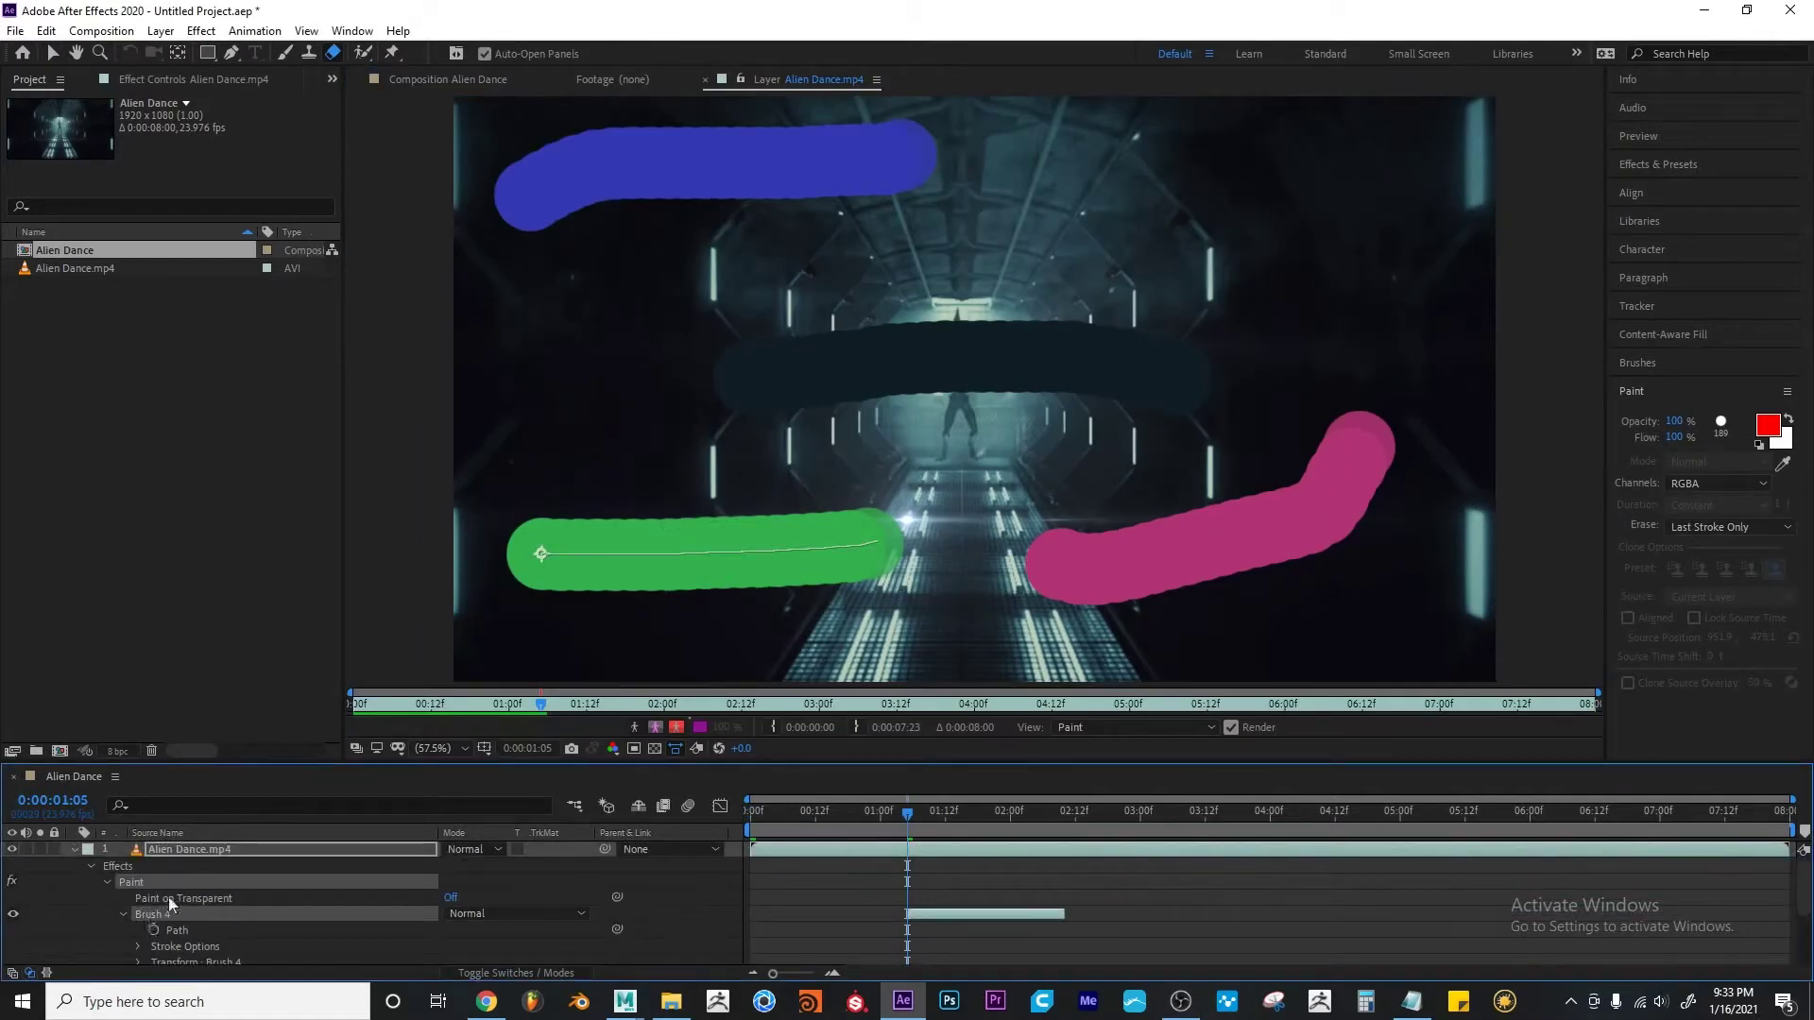
{"action": "left_click", "coordinate": [123, 914]}
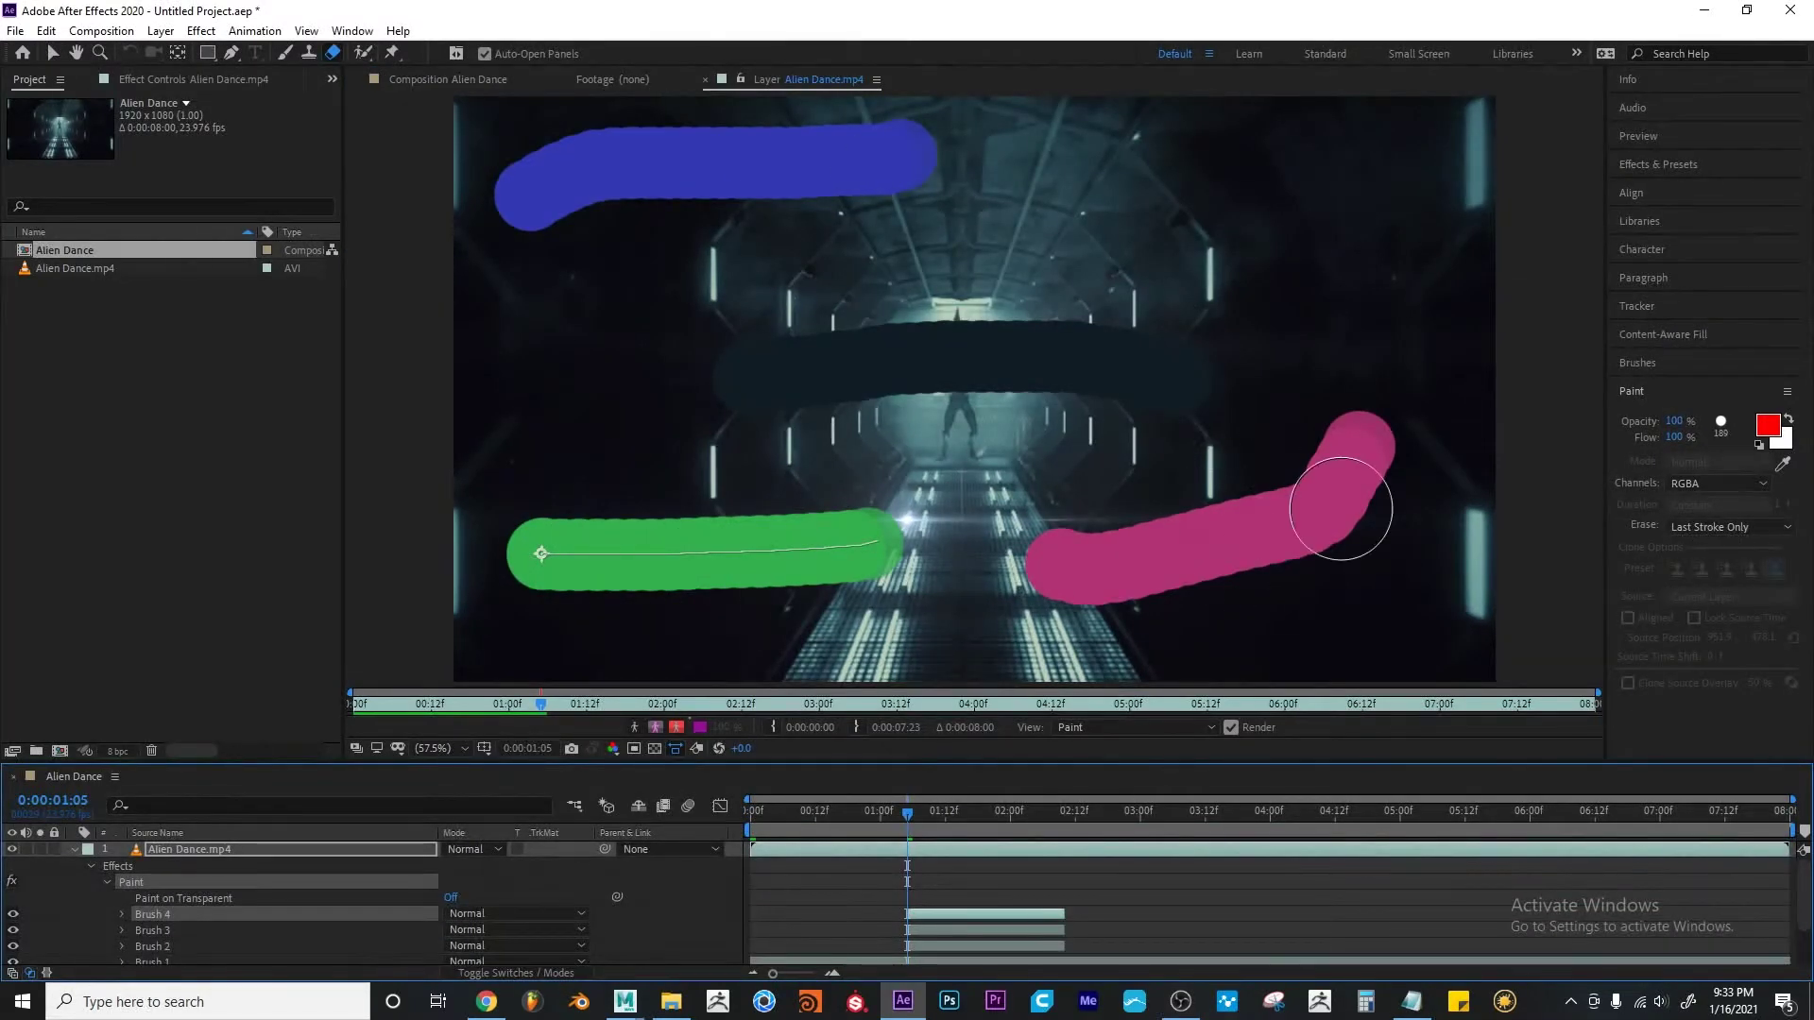
{"action": "mouse_move", "coordinate": [935, 568]}
{"action": "left_mouse_down"}
{"action": "mouse_move", "coordinate": [702, 540]}
{"action": "mouse_move", "coordinate": [526, 647]}
{"action": "left_mouse_up"}
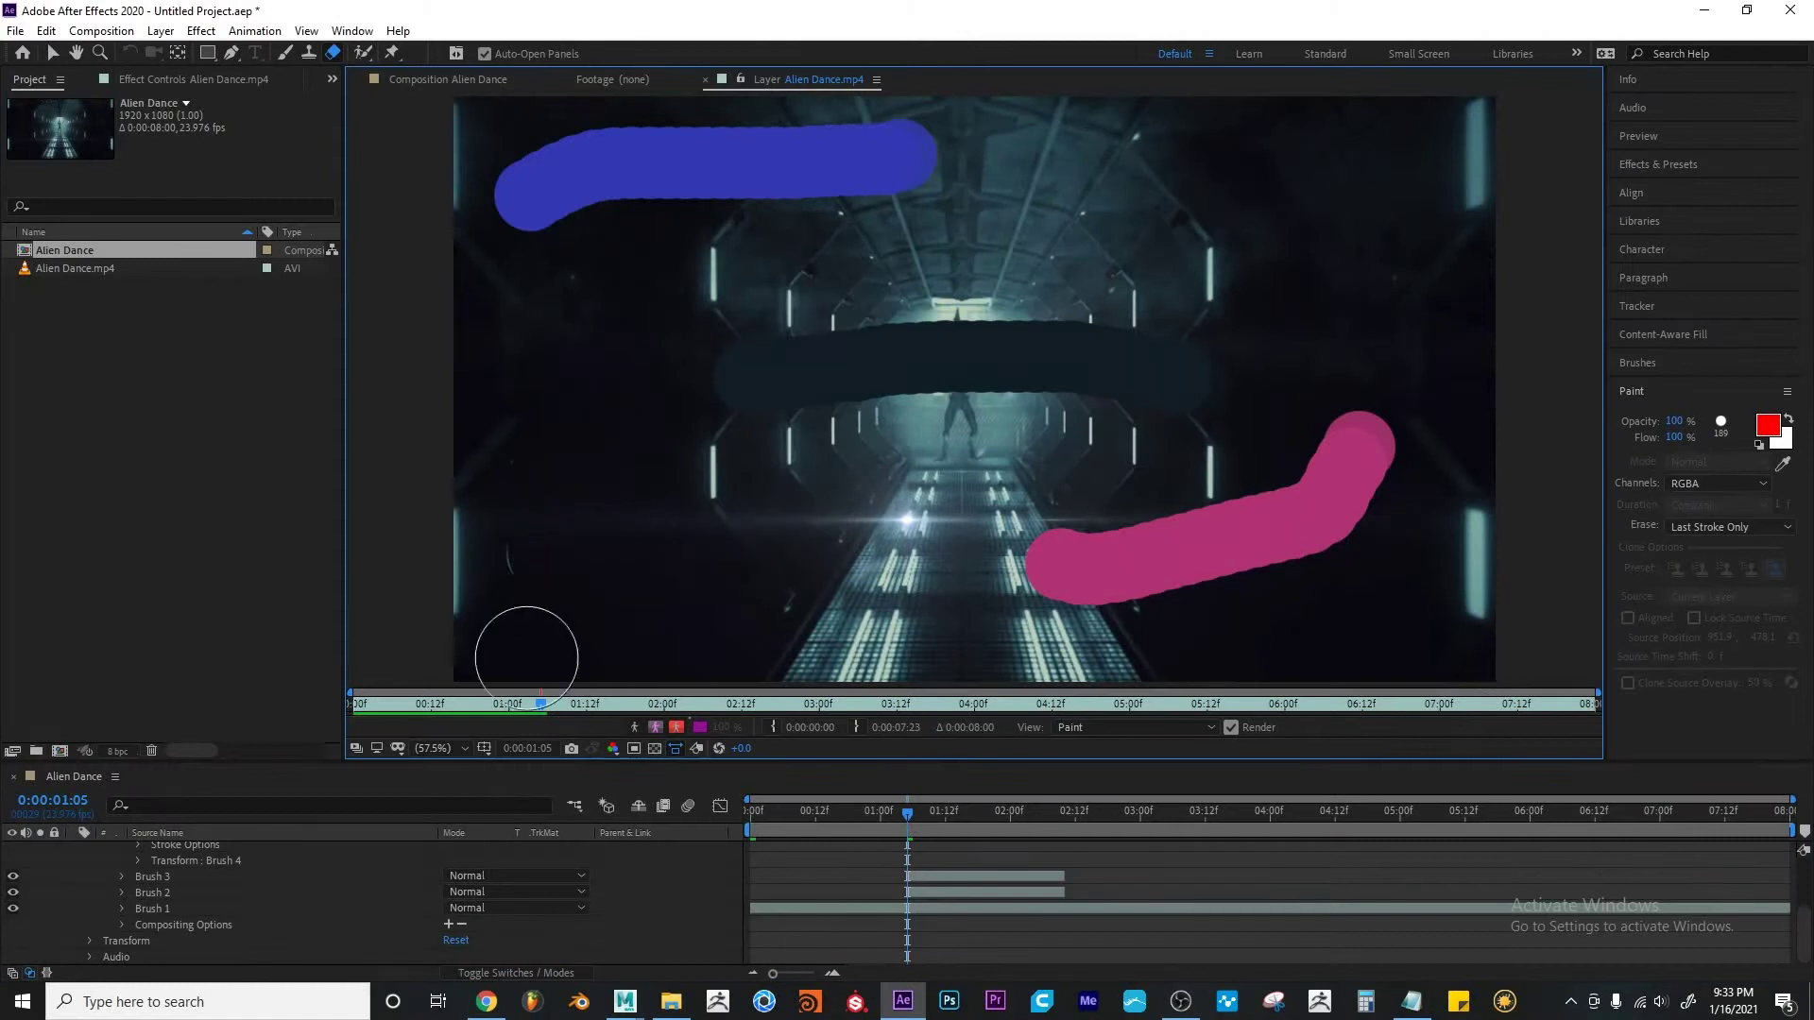
Undo the erase and pick a different Erase mode in the Paint panel
{"action": "key", "text": "ctrl+z"}
{"action": "left_click", "coordinate": [1759, 527]}
{"action": "left_click", "coordinate": [1734, 583]}
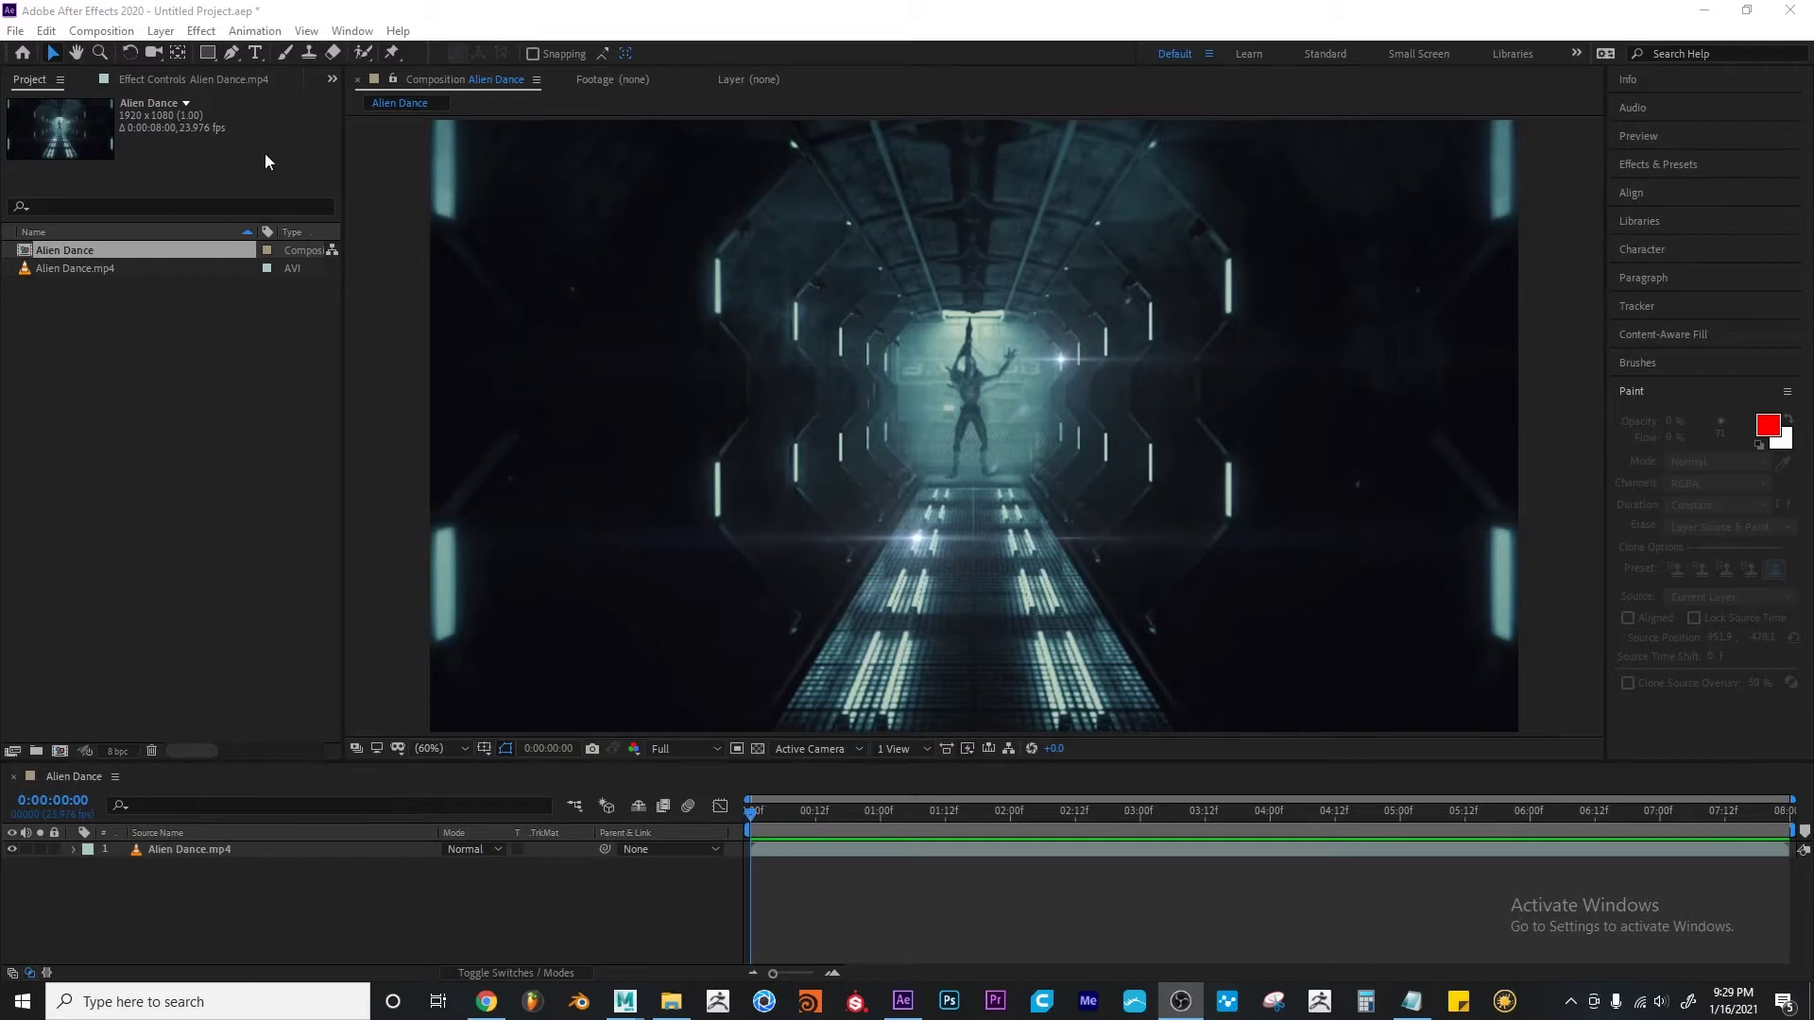
Select the Eraser tool, try erasing on the composition, and dismiss the layer-view warning
{"action": "left_click", "coordinate": [320, 52]}
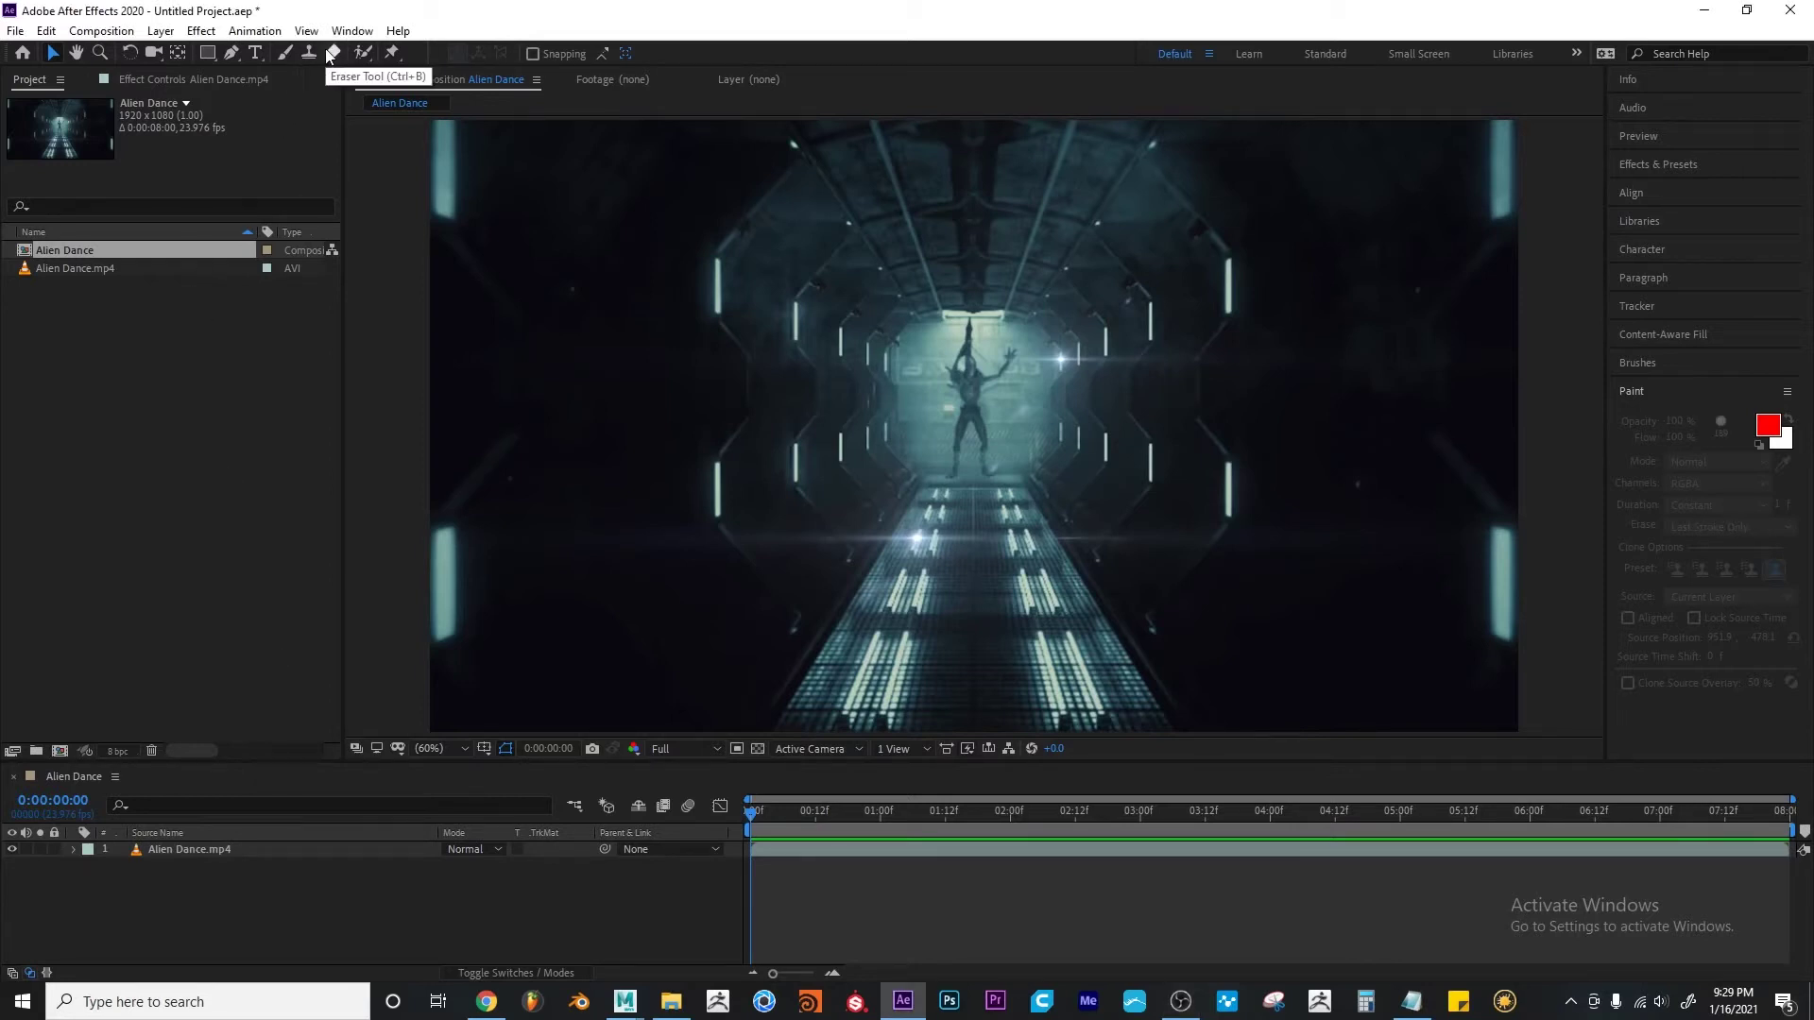
{"action": "left_click", "coordinate": [331, 53]}
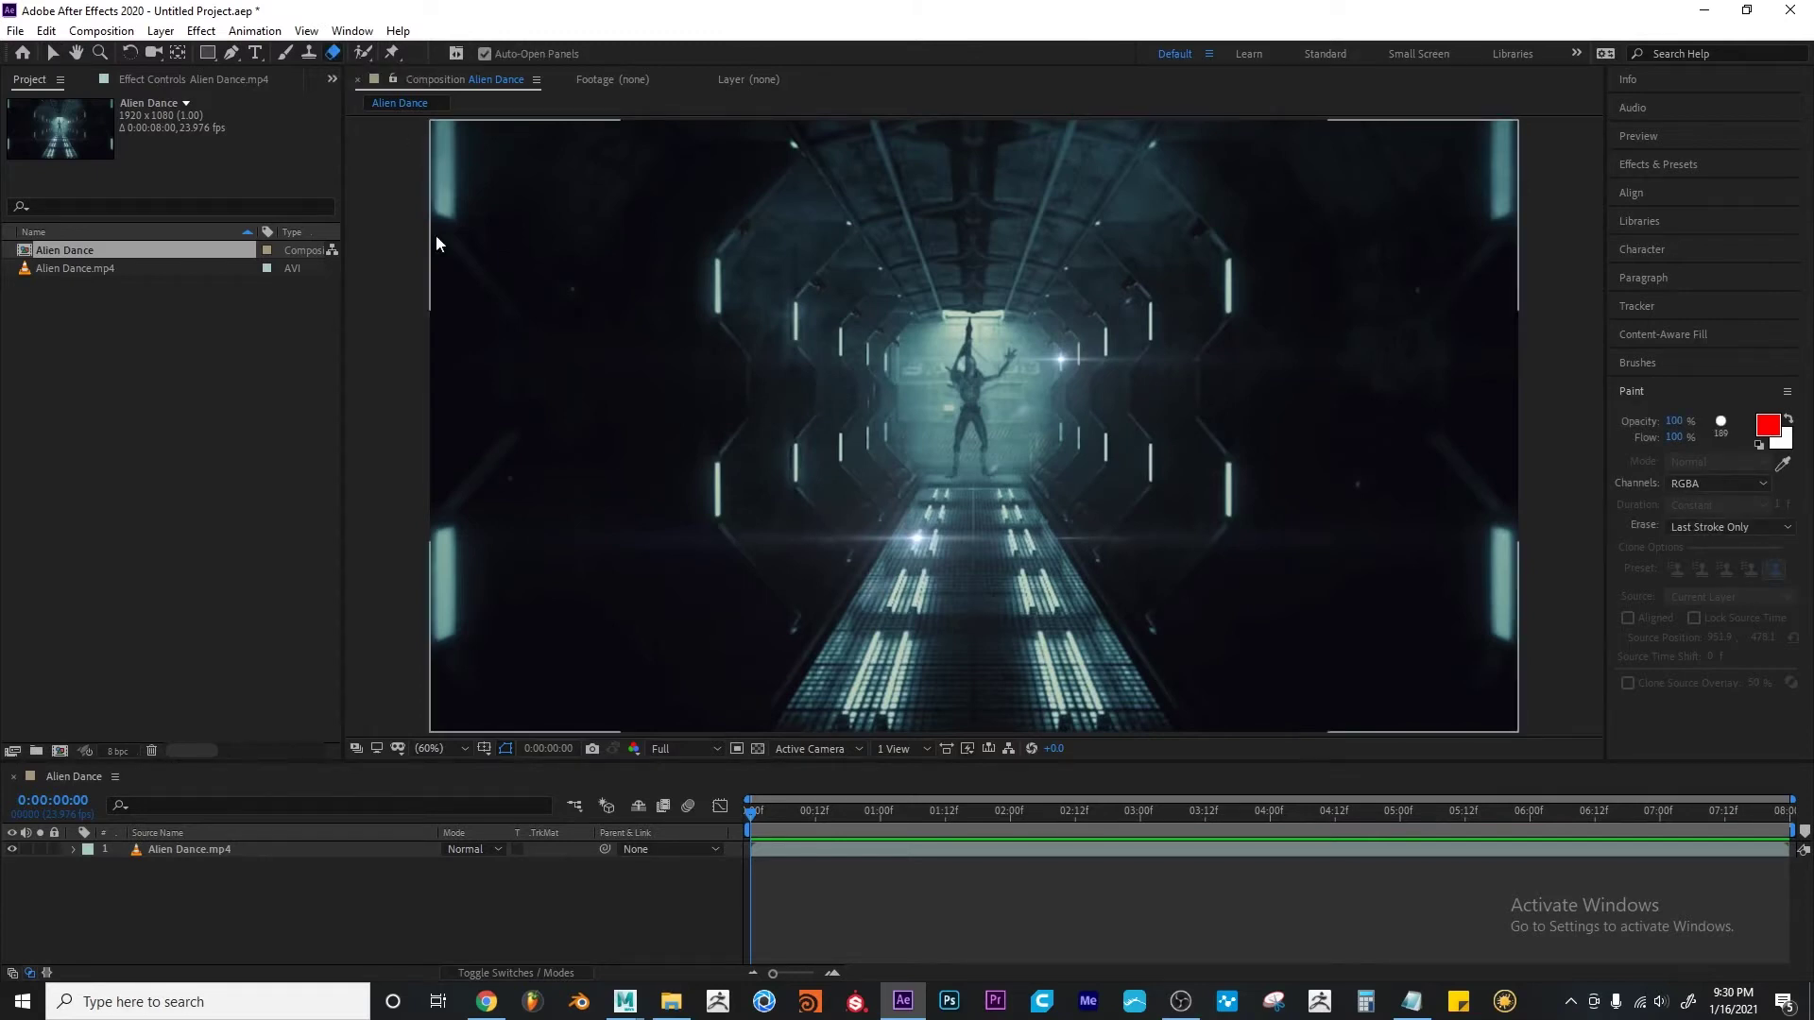
{"action": "left_click", "coordinate": [960, 372]}
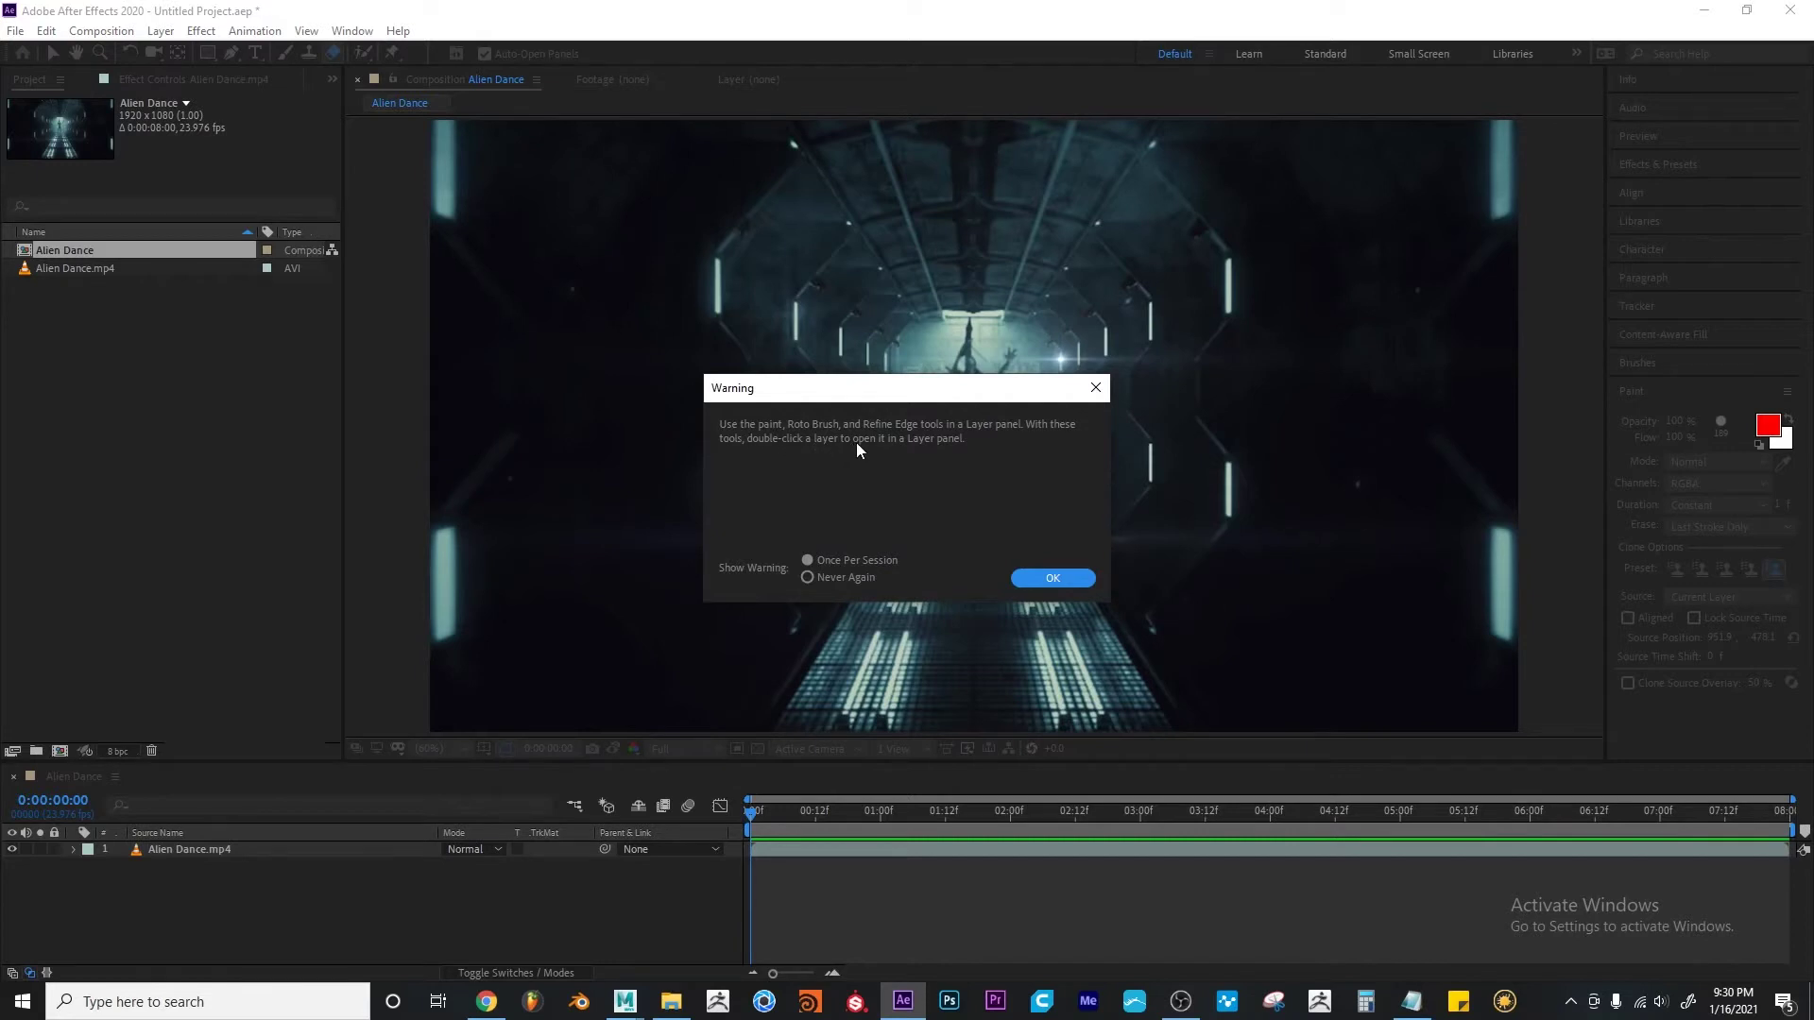
{"action": "left_click", "coordinate": [1052, 578]}
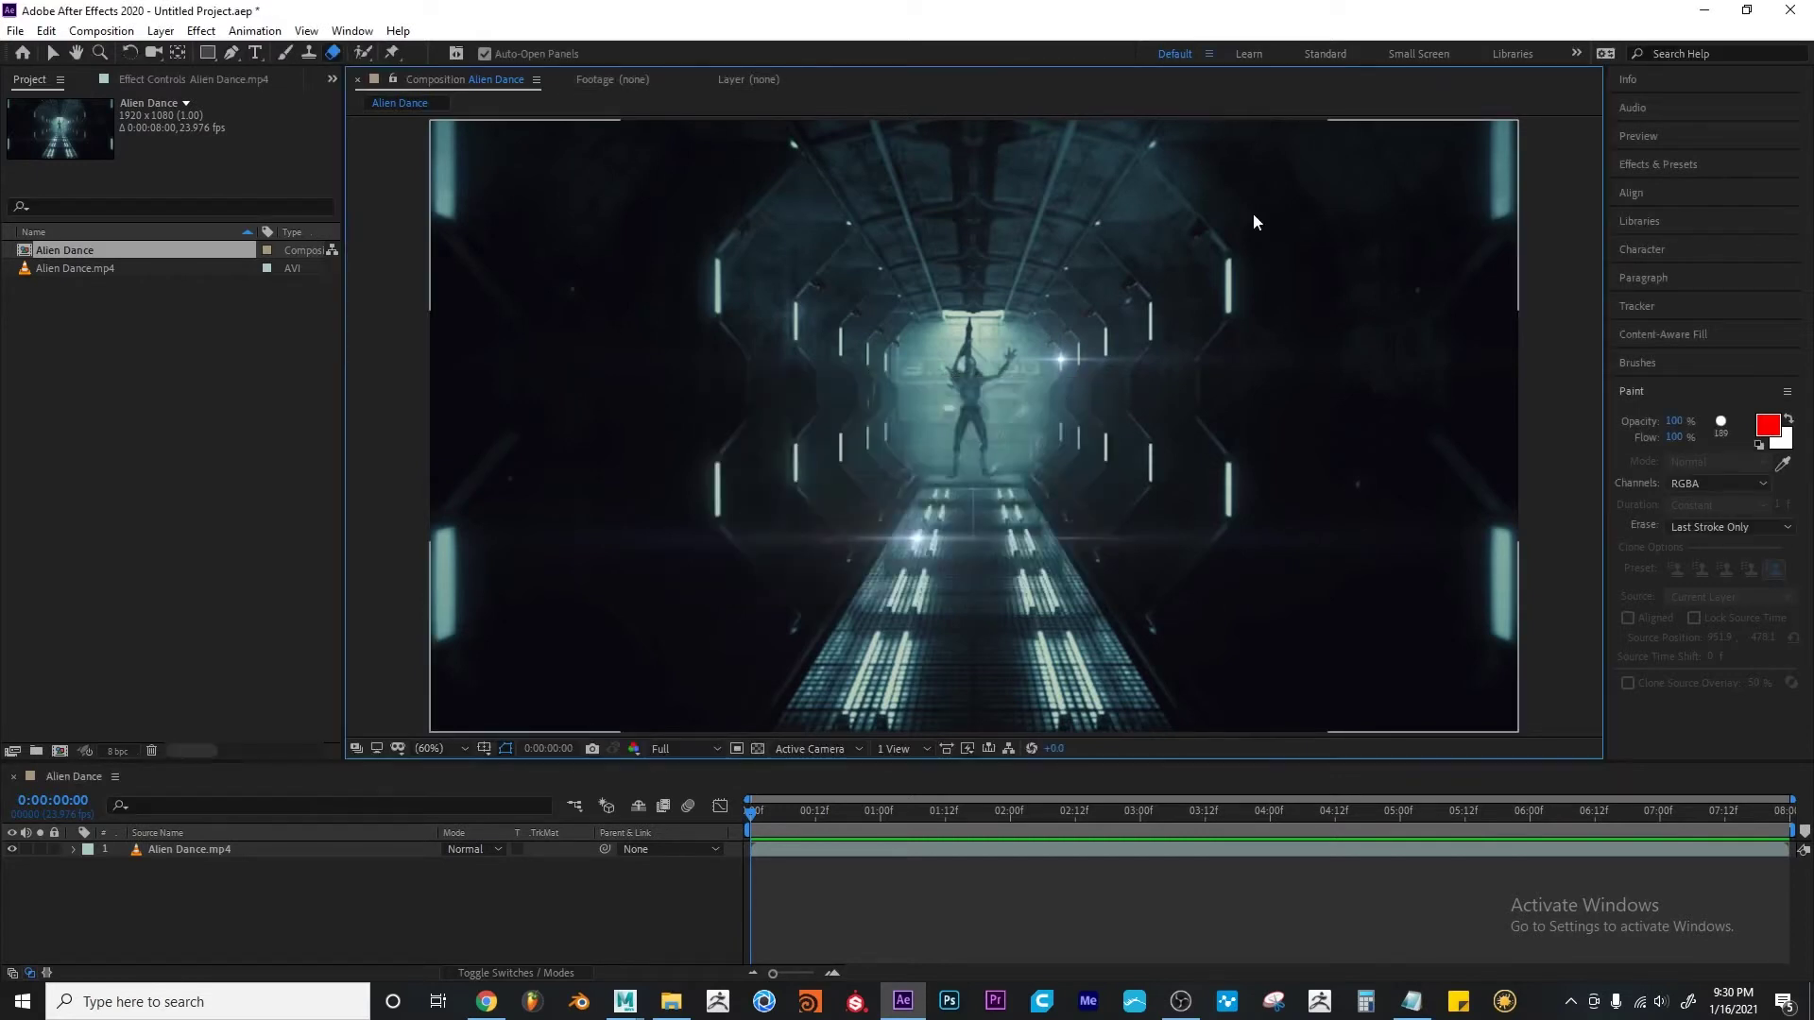
Open Alien Dance.mp4 in the Layer panel and try erasing, dismissing the no-paint-stroke message
{"action": "double_click", "coordinate": [182, 849]}
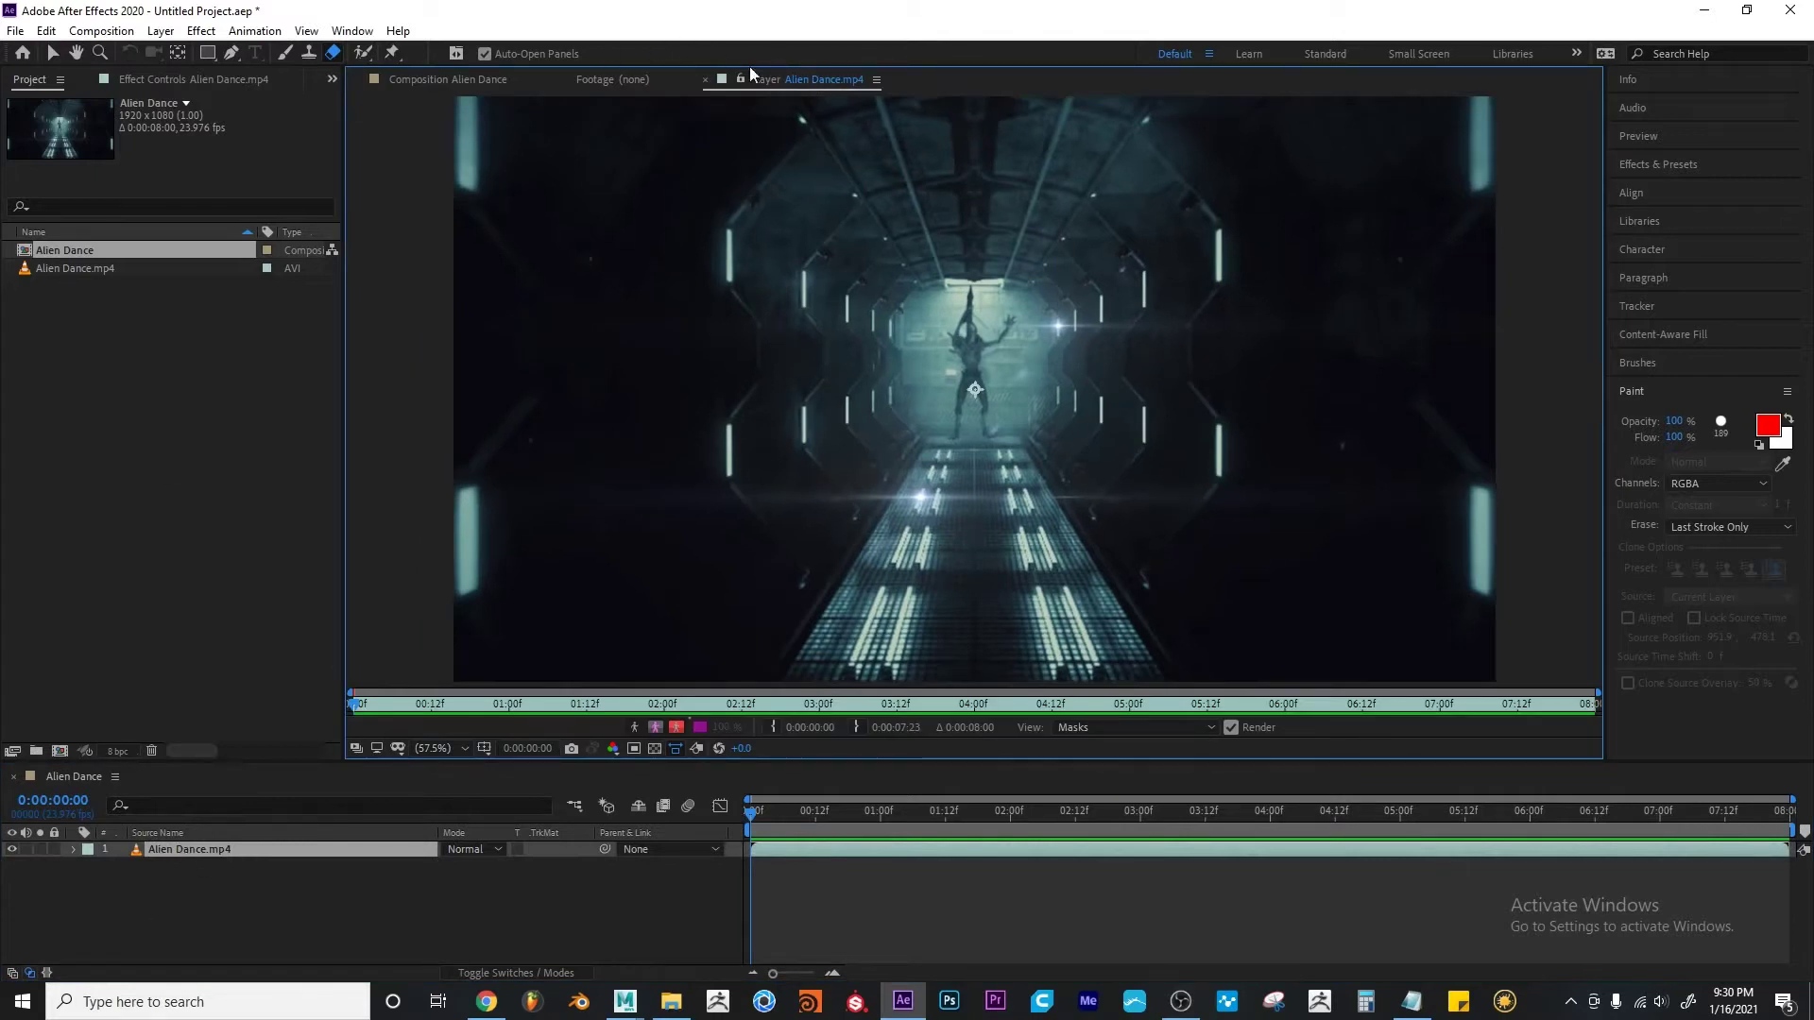
{"action": "left_click", "coordinate": [648, 354]}
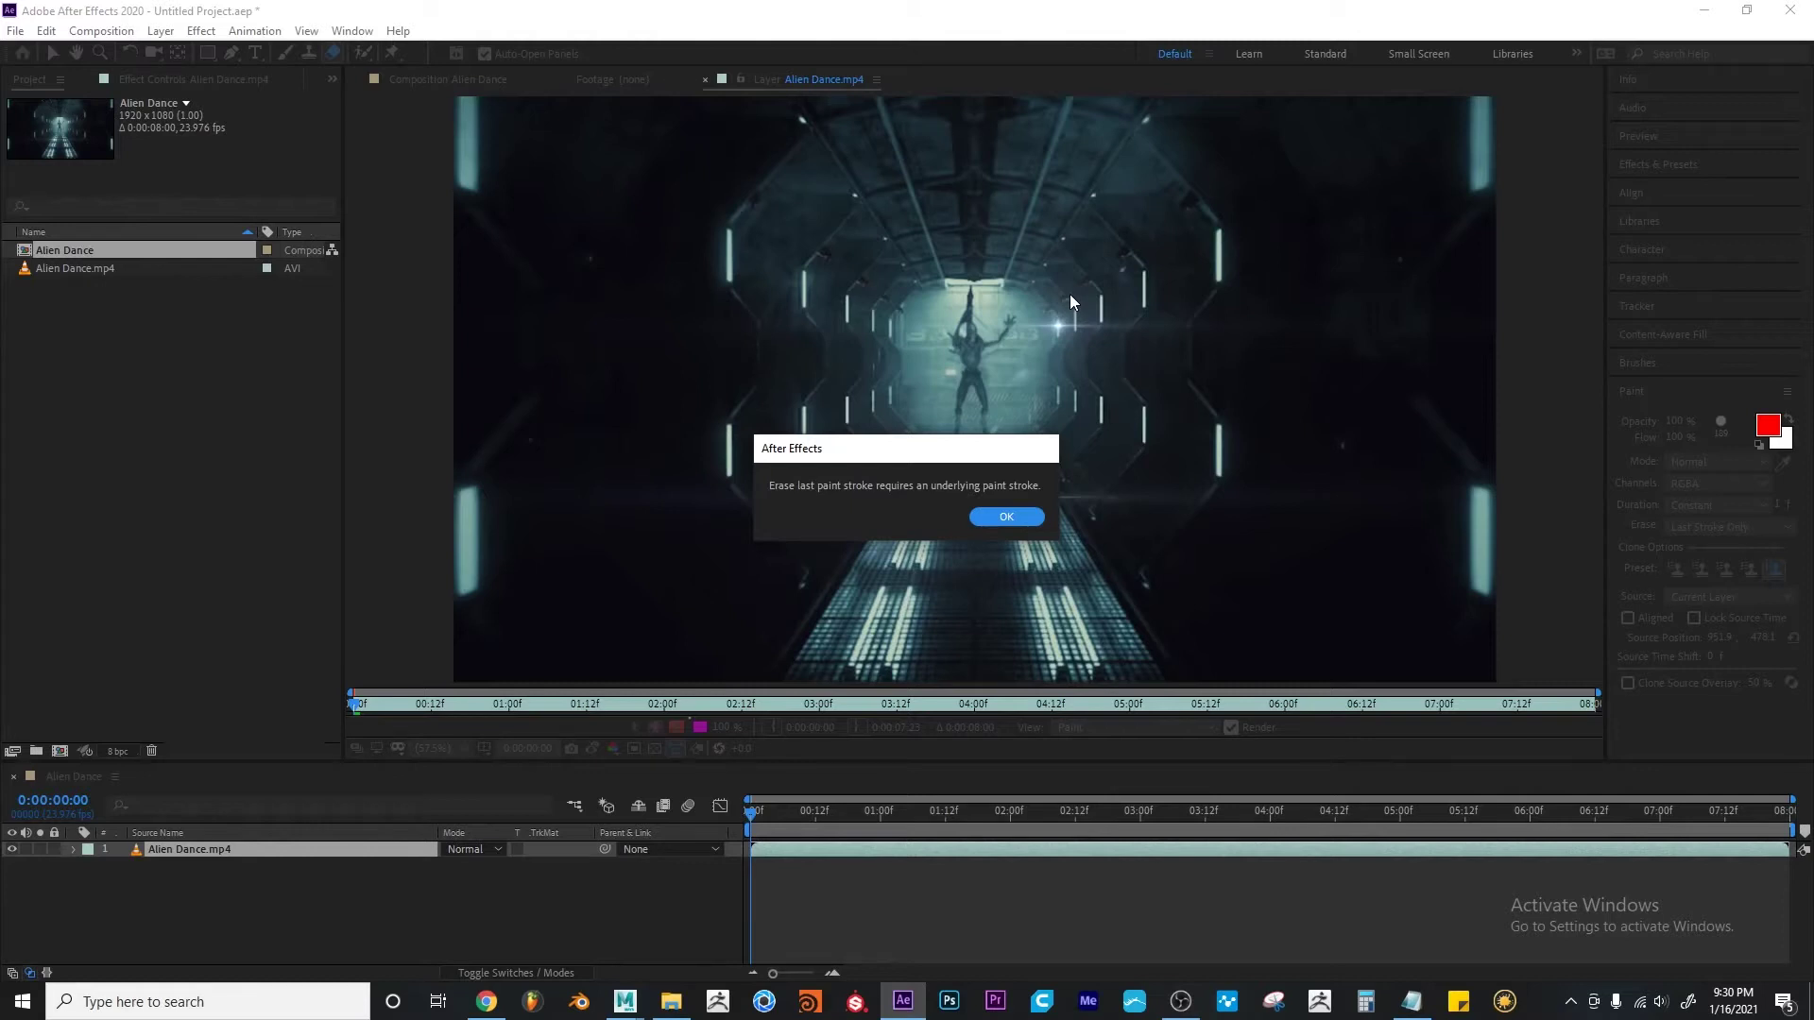
{"action": "left_click", "coordinate": [1009, 515]}
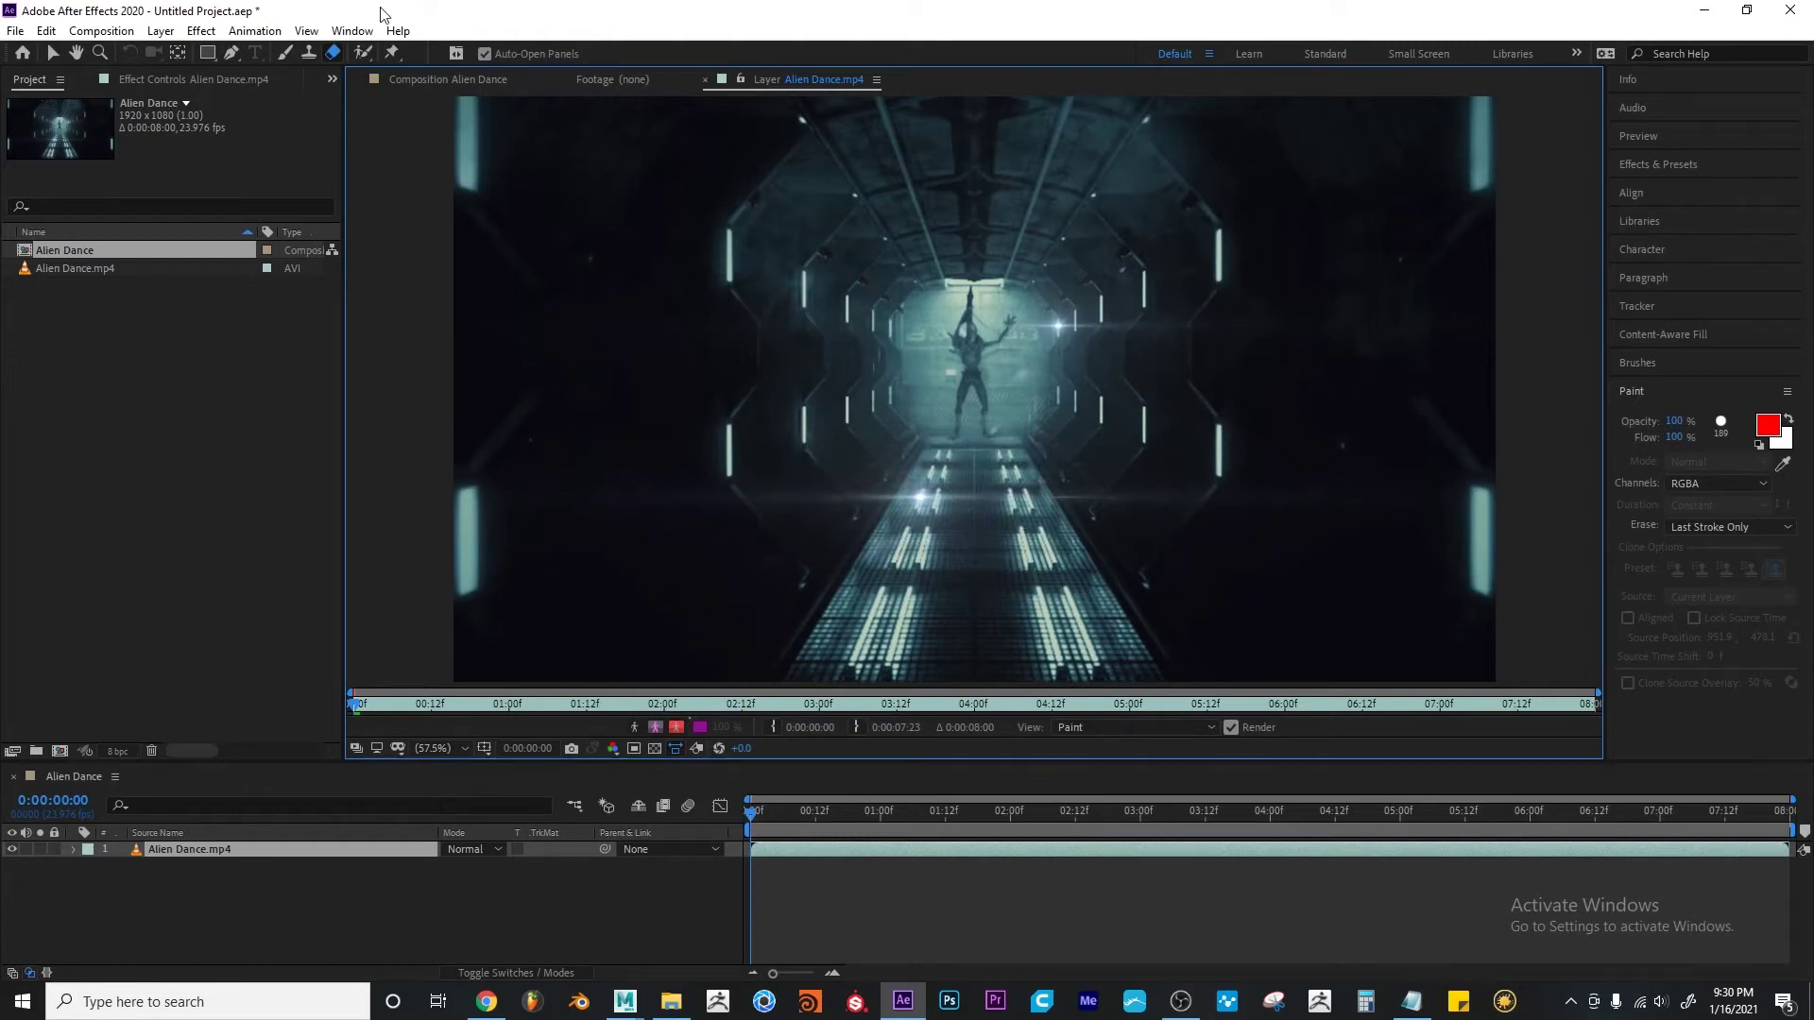
Choose the Brush tool and set its diameter to 133 px in the Brushes panel
{"action": "left_click", "coordinate": [283, 54]}
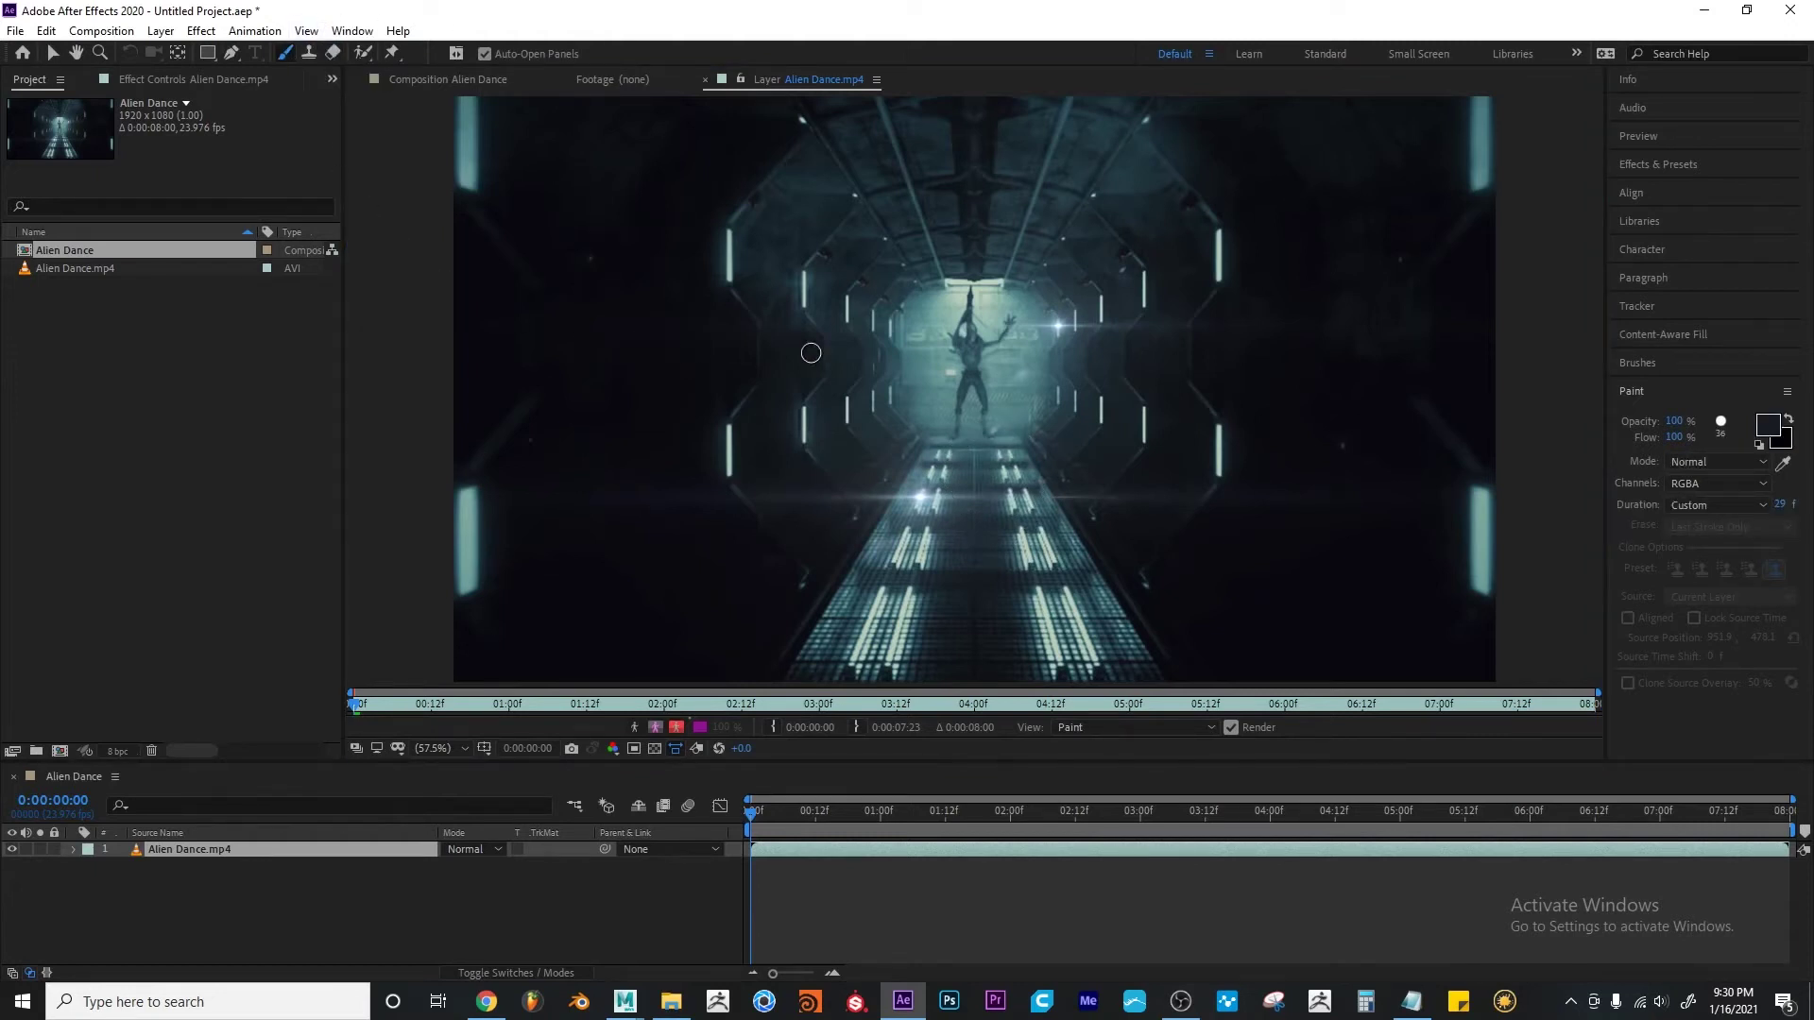
{"action": "left_click_drag", "start_coordinate": [598, 288], "coordinate": [642, 288]}
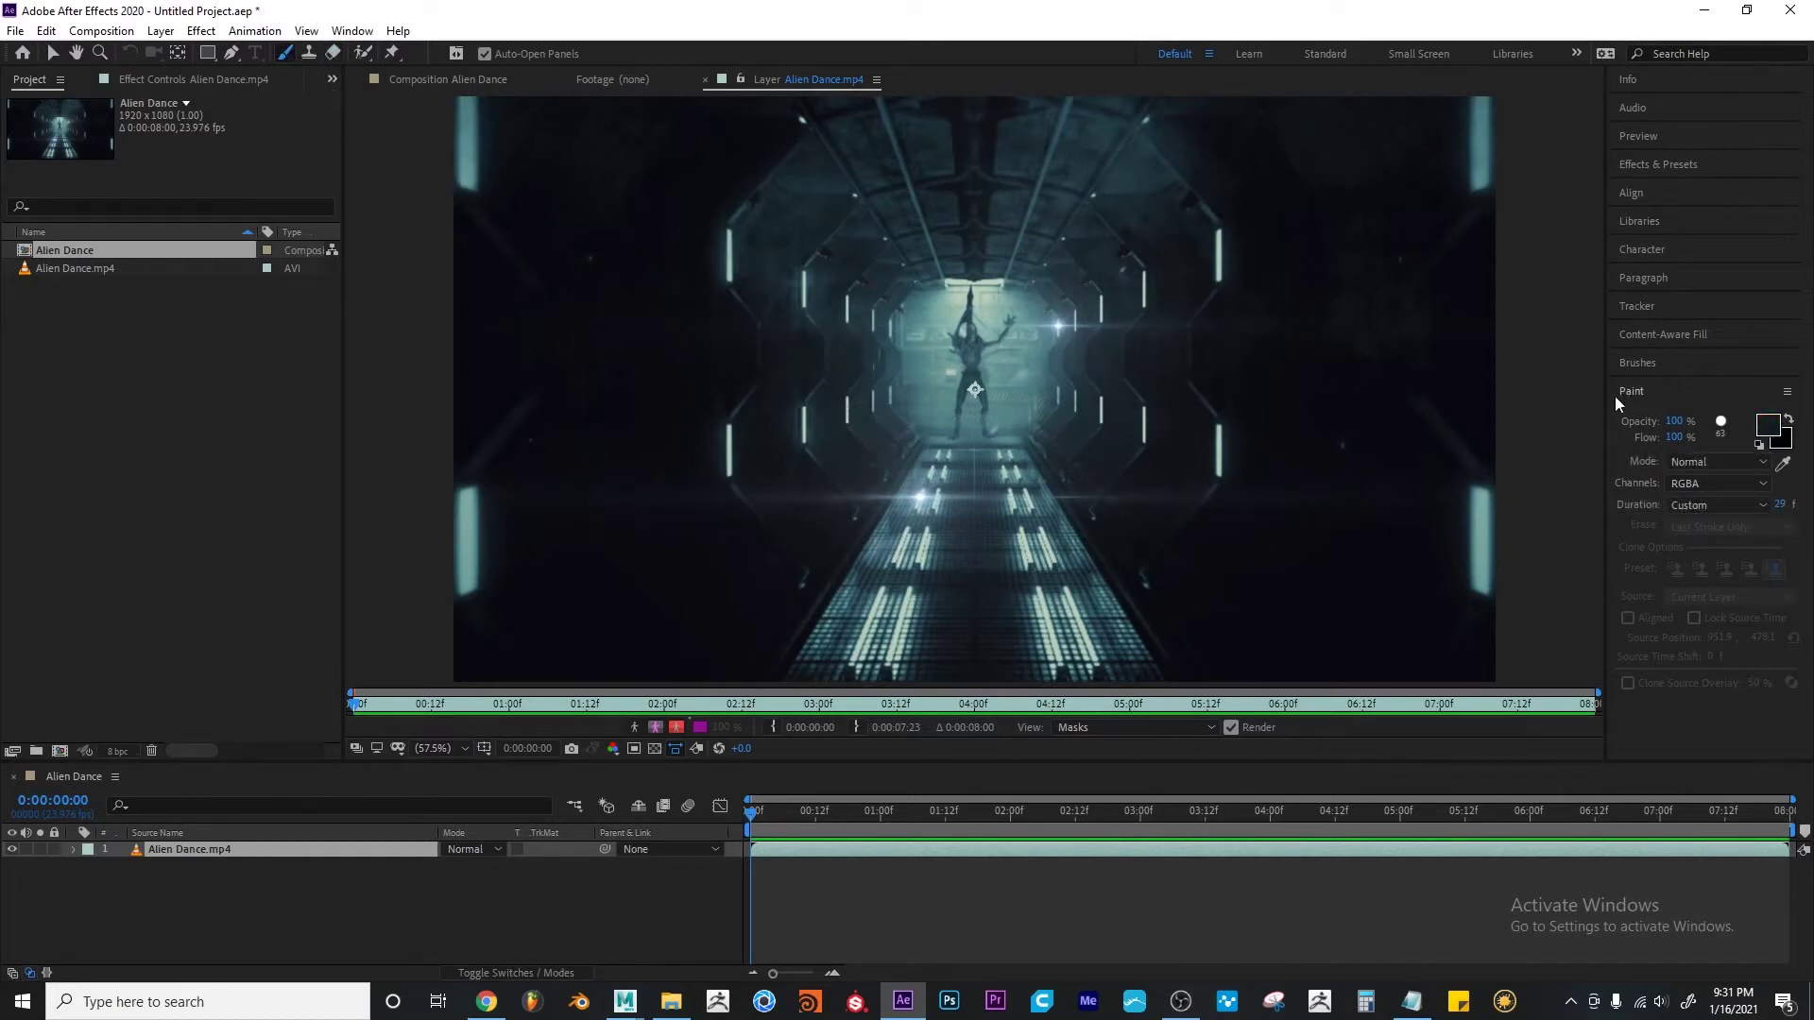
{"action": "left_click", "coordinate": [1626, 364]}
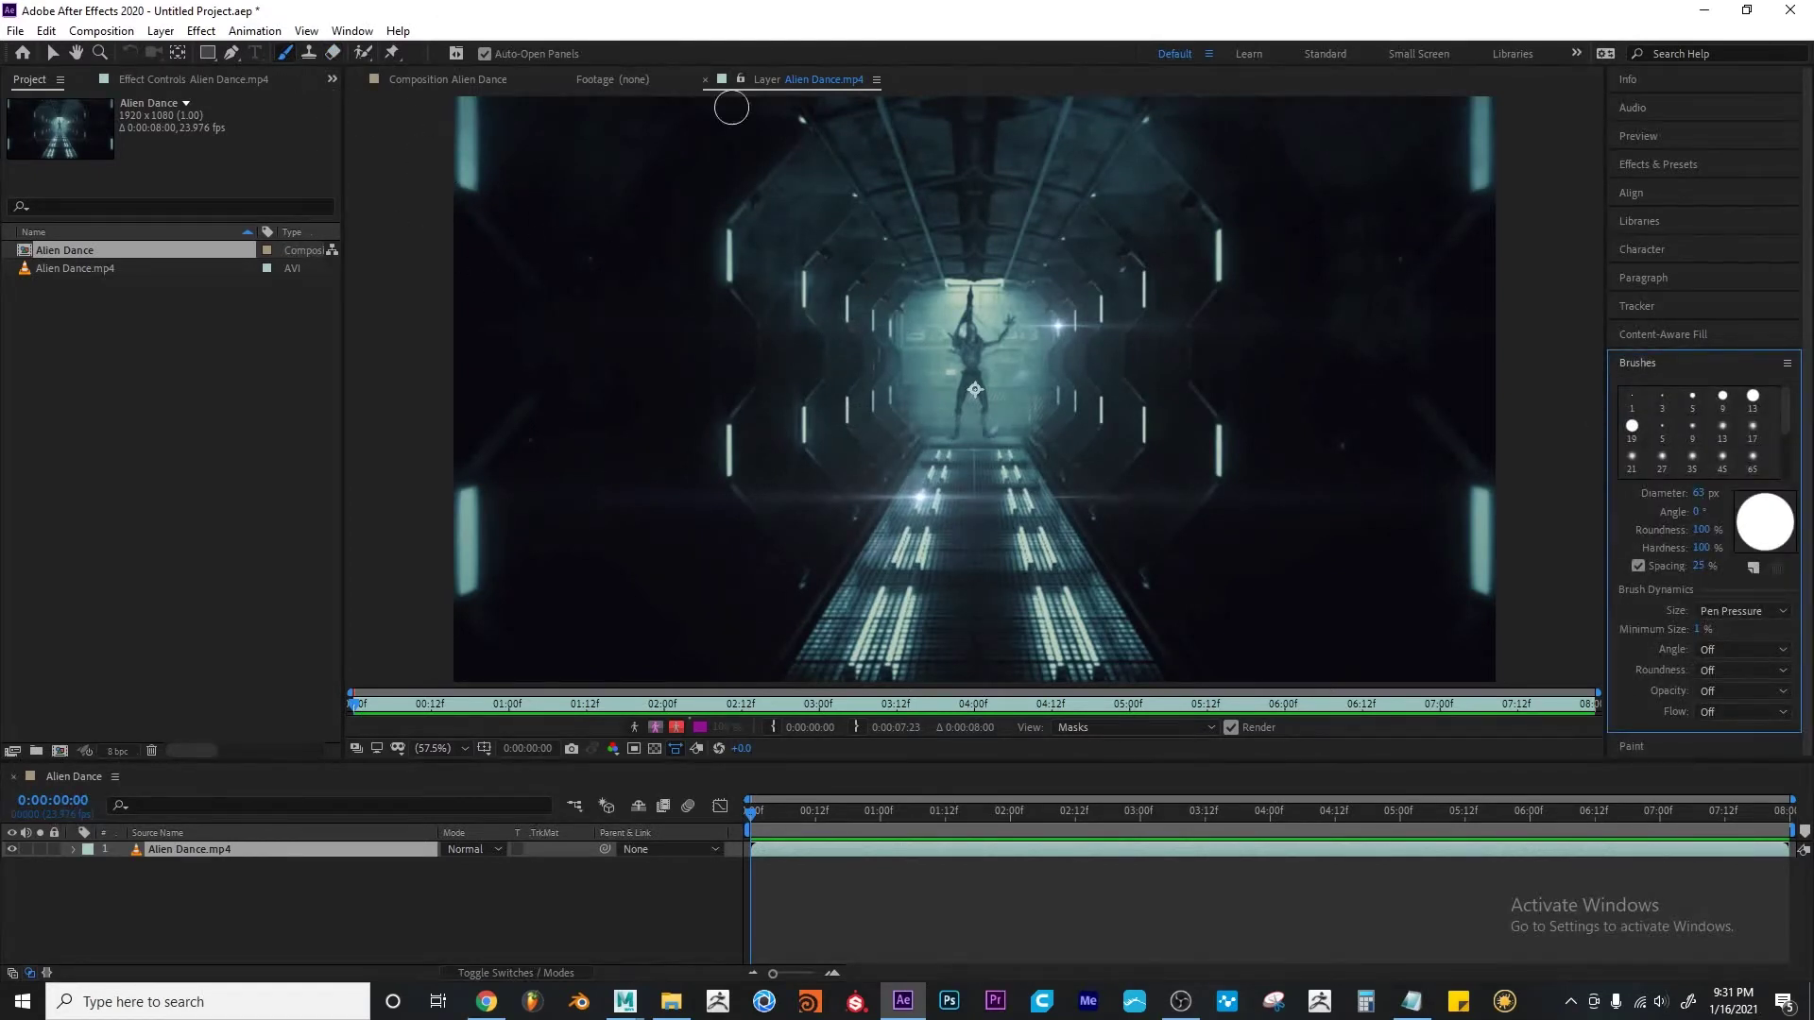
{"action": "left_click", "coordinate": [287, 53]}
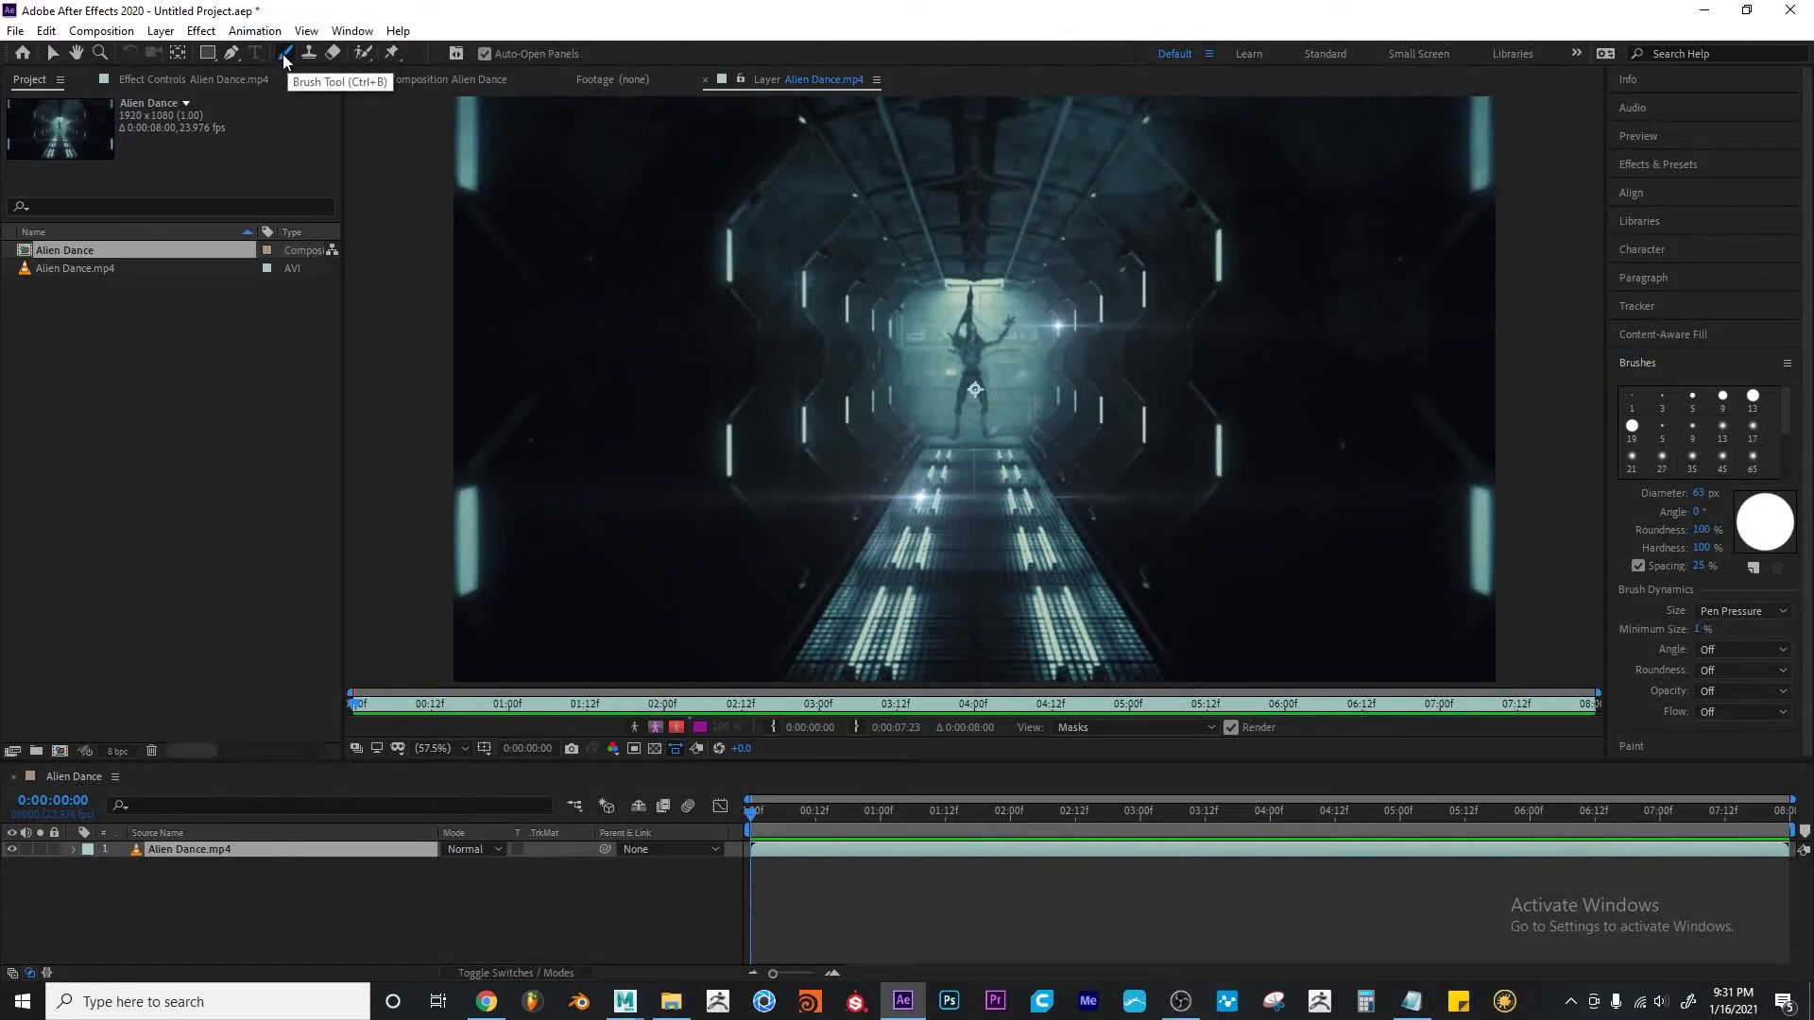
{"action": "left_click_drag", "start_coordinate": [1700, 492], "coordinate": [1740, 490]}
Paint a dark horizontal stroke across the middle of the frame and play it back
{"action": "mouse_move", "coordinate": [795, 363]}
{"action": "left_mouse_down"}
{"action": "mouse_move", "coordinate": [1134, 365]}
{"action": "mouse_move", "coordinate": [1186, 389]}
{"action": "left_mouse_up"}
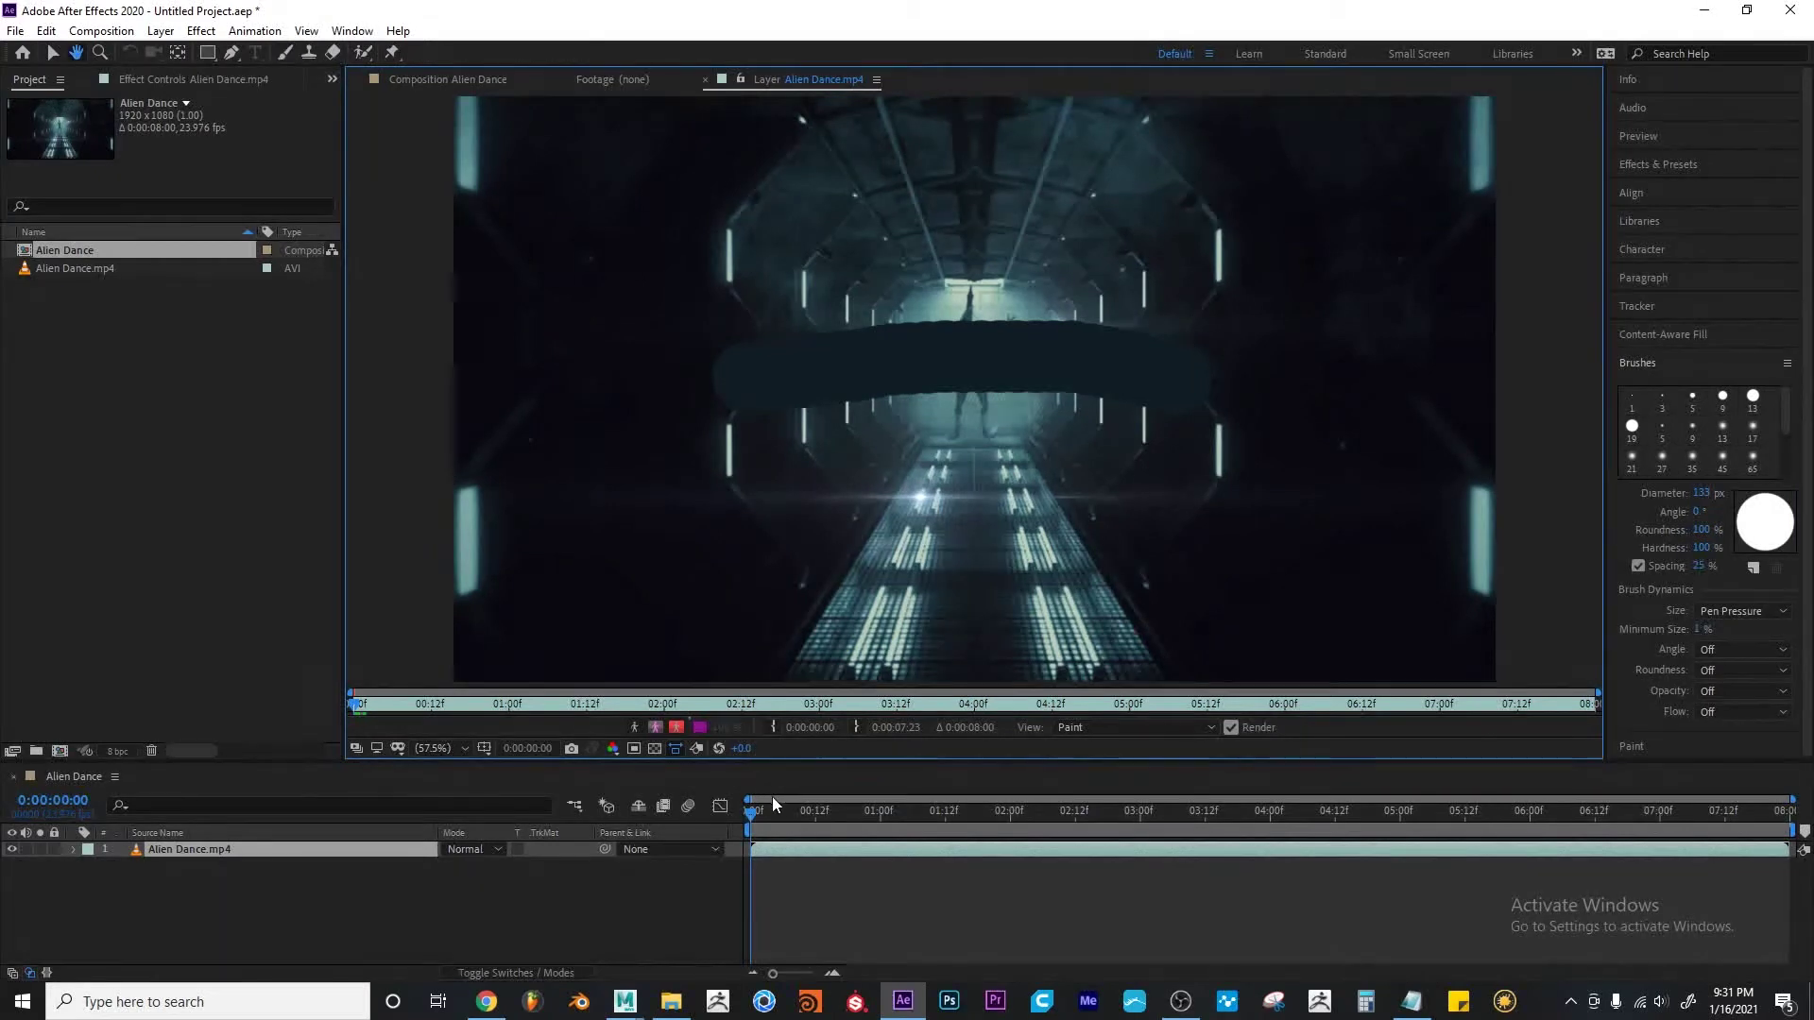
{"action": "key", "text": "space"}
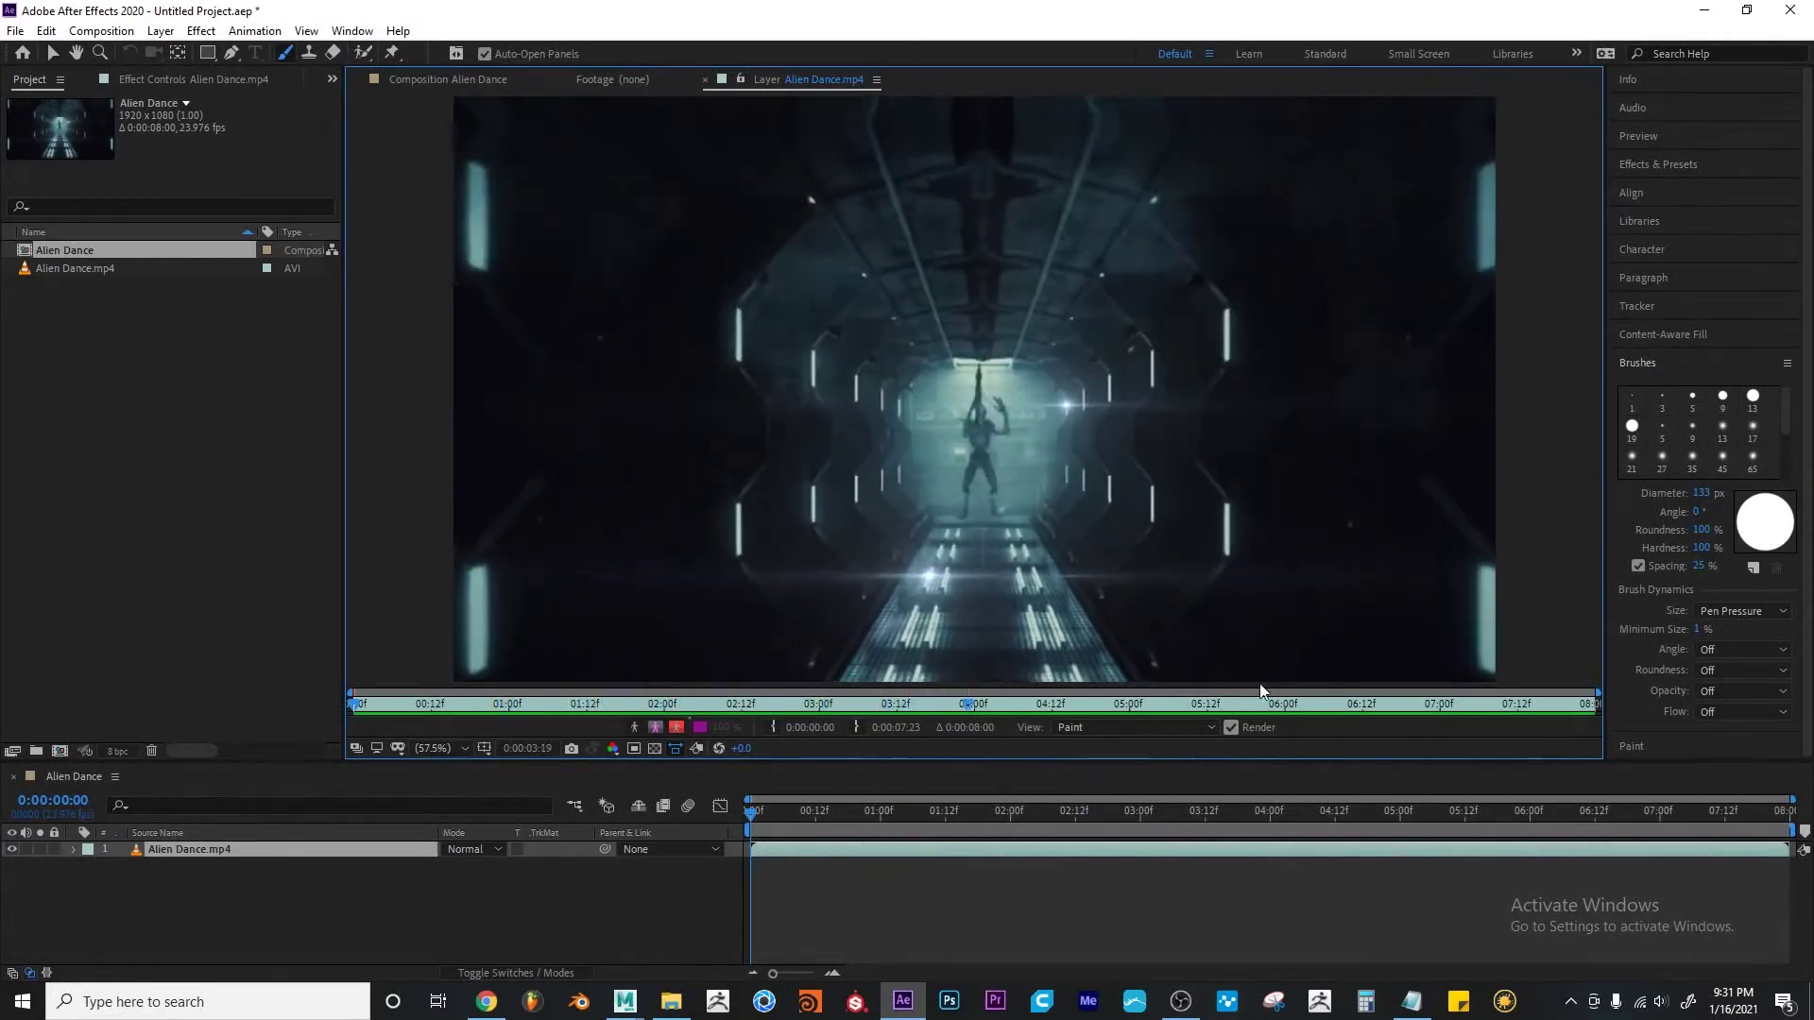
{"action": "key", "text": "ctrl+b"}
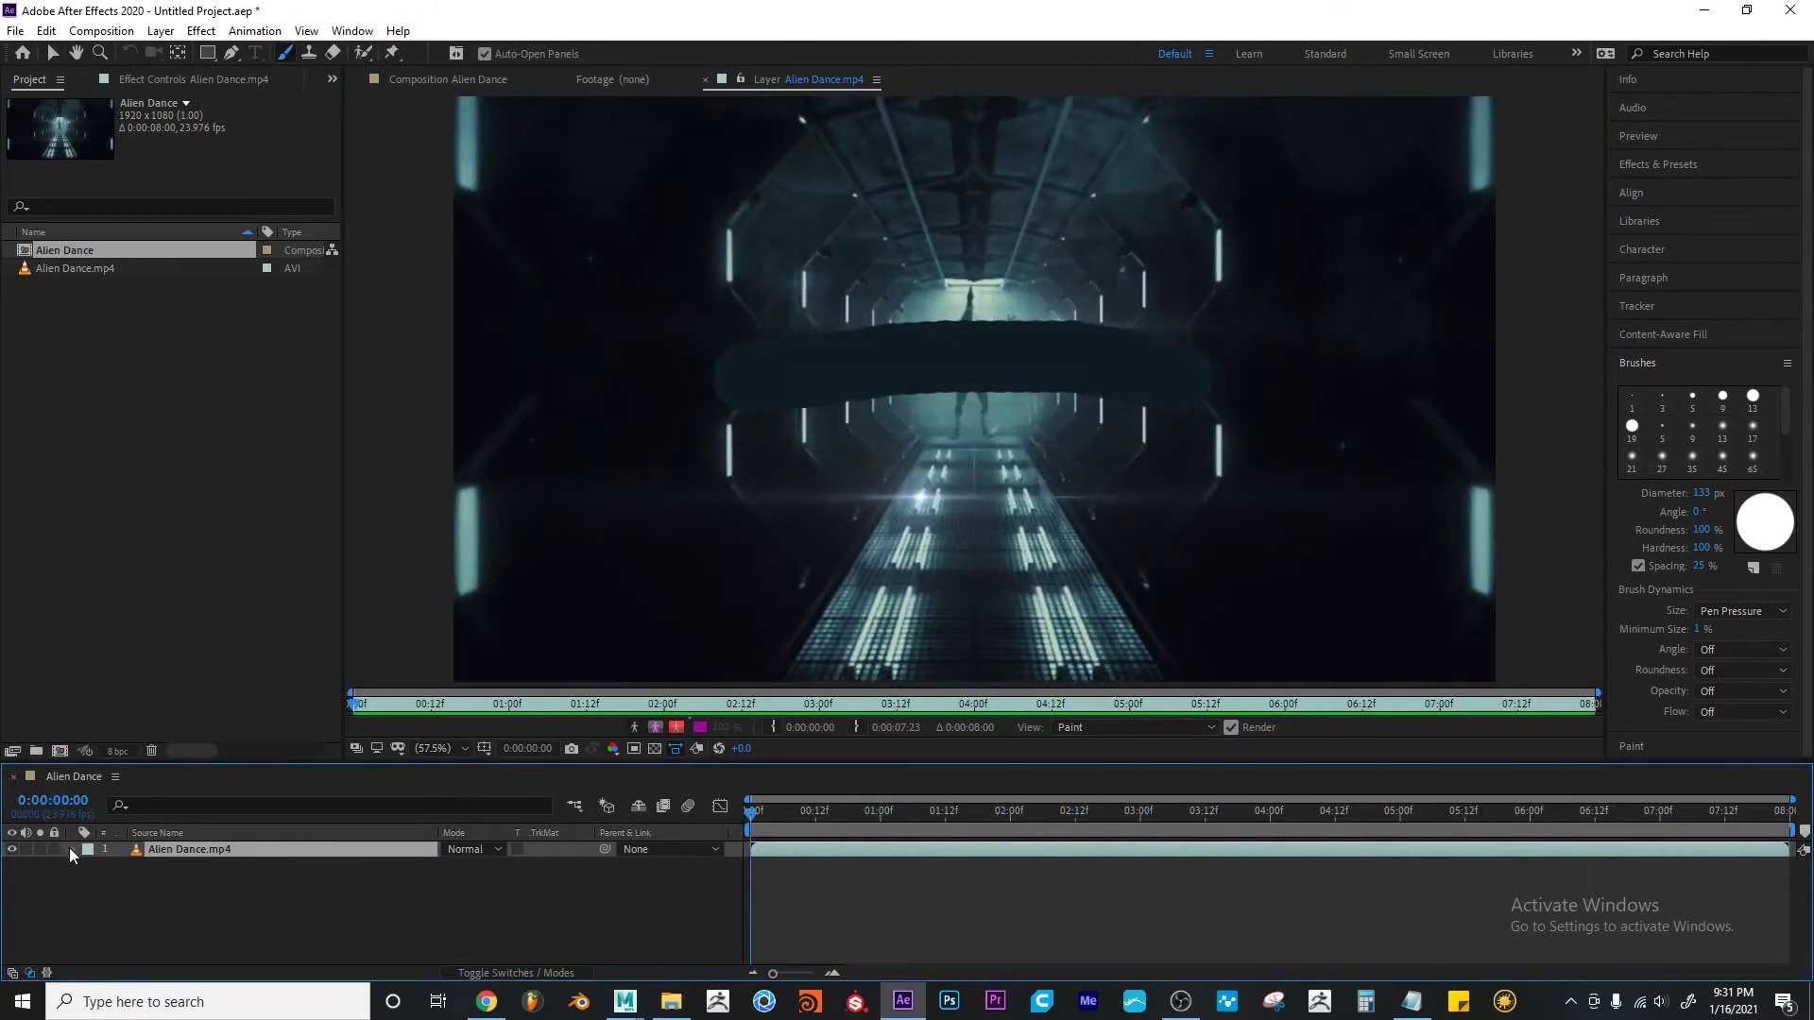
Reveal Brush 1 under Effects > Paint and drag its duration bar to the layer's out point
{"action": "left_click", "coordinate": [72, 849]}
{"action": "left_click", "coordinate": [91, 865]}
{"action": "left_click", "coordinate": [105, 881]}
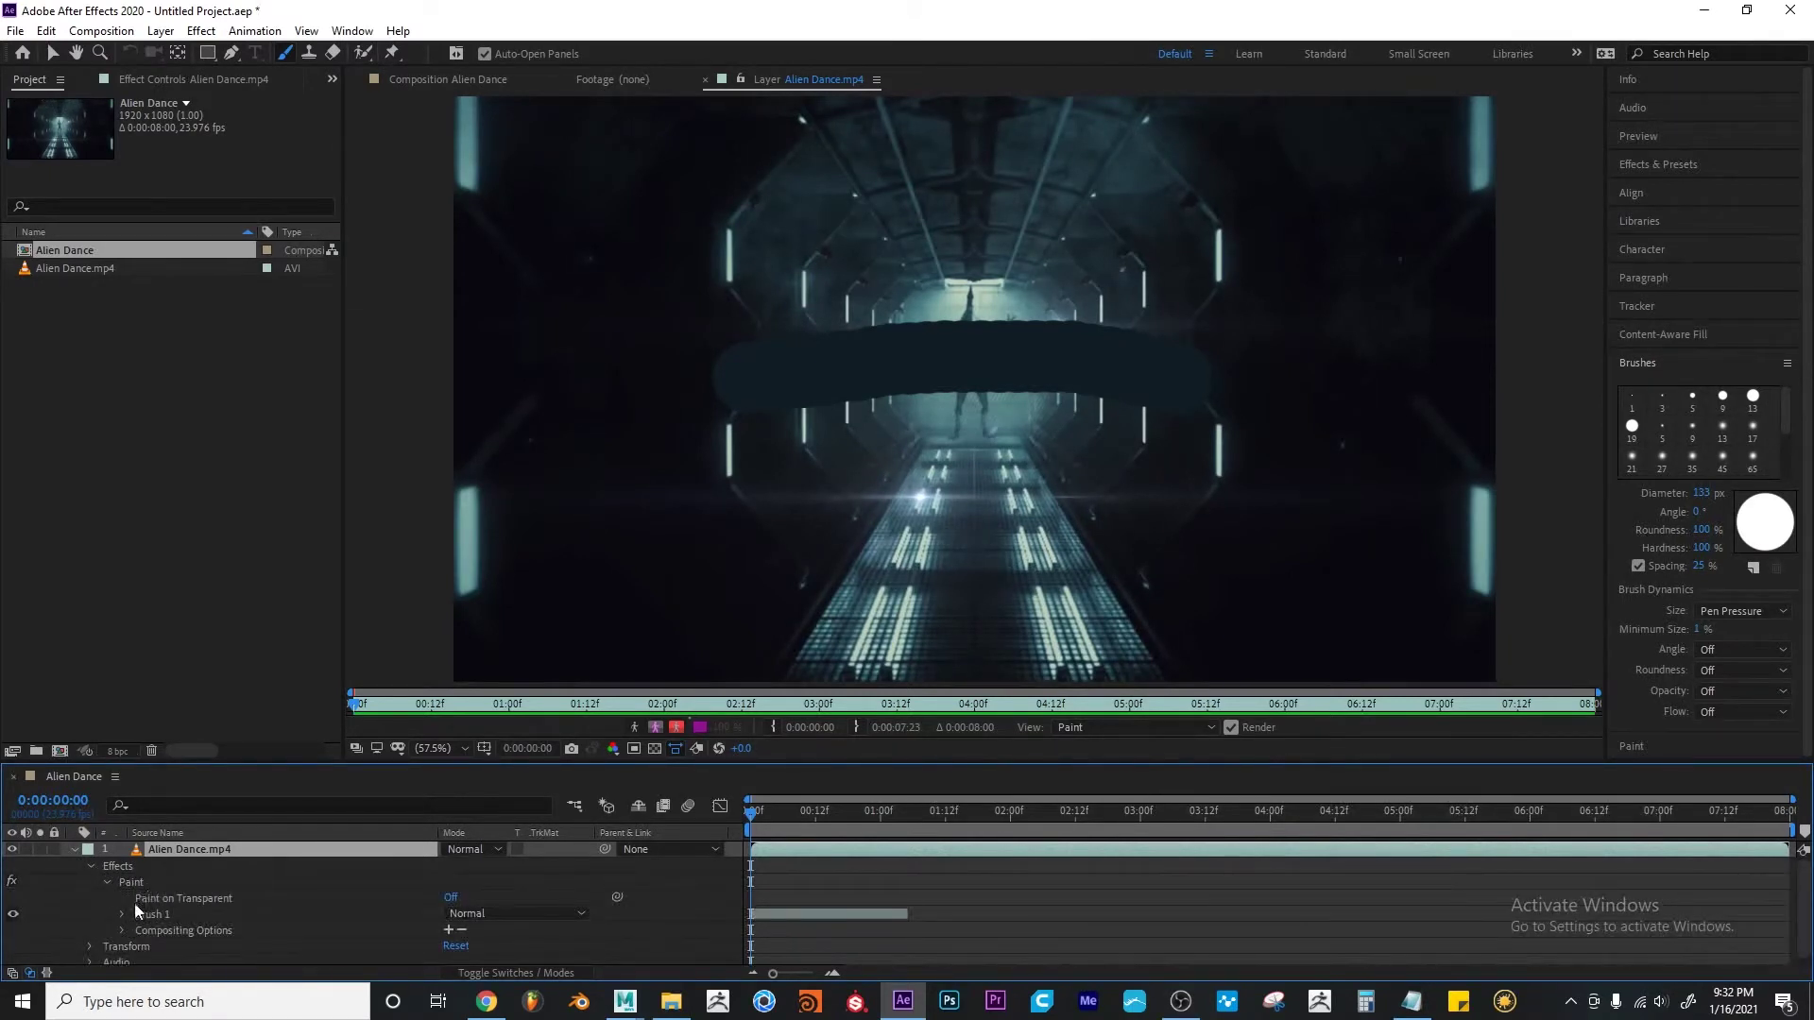
{"action": "left_click", "coordinate": [123, 913]}
{"action": "left_click", "coordinate": [125, 913]}
{"action": "left_click", "coordinate": [161, 893]}
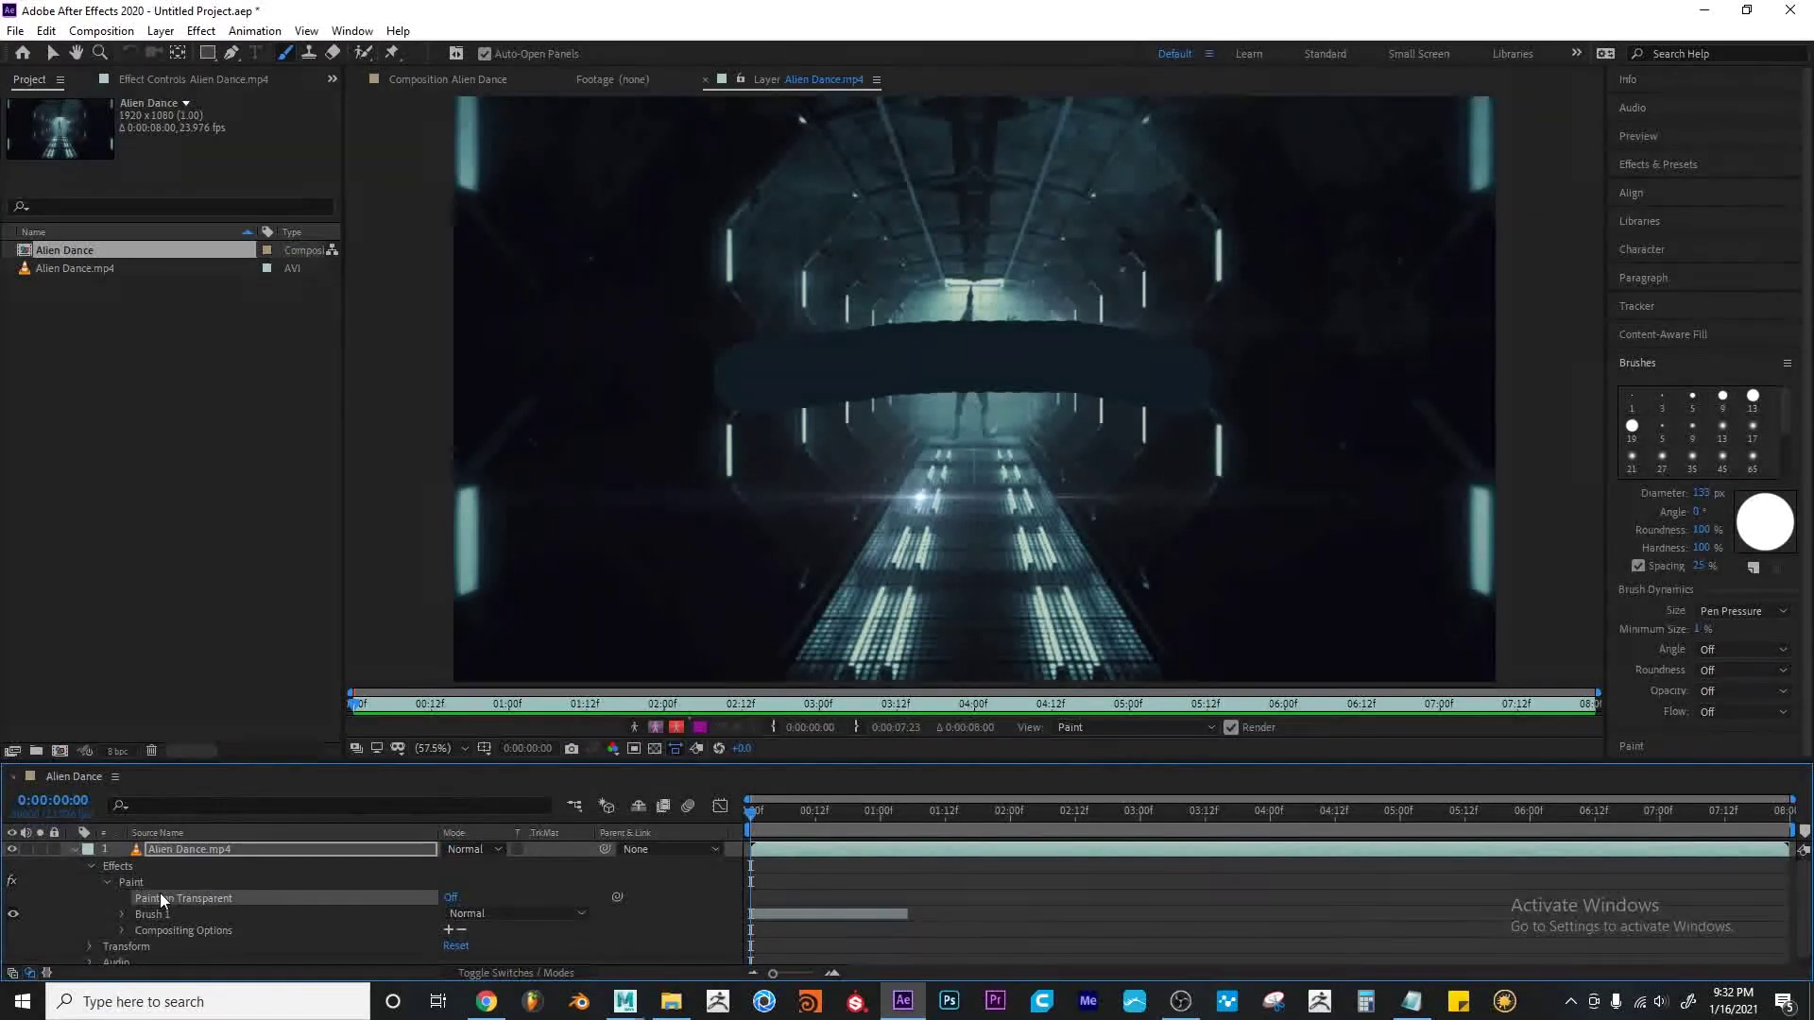
{"action": "left_click", "coordinate": [171, 911]}
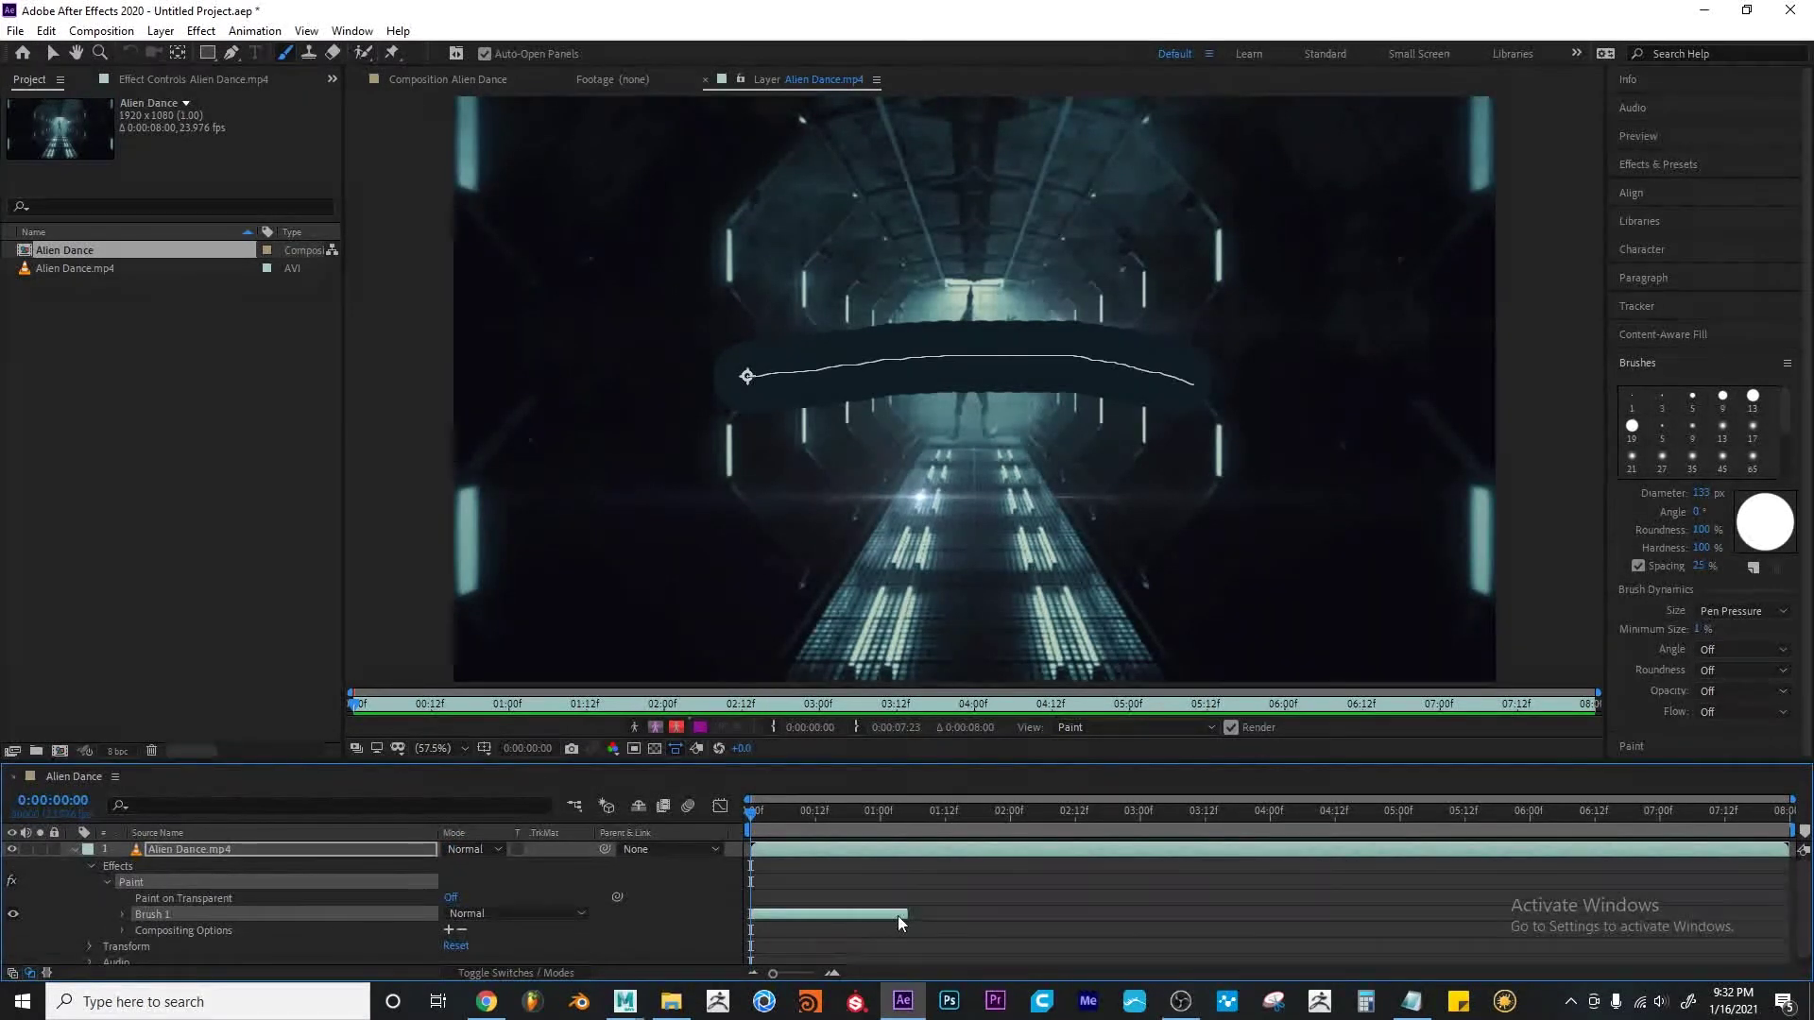
{"action": "left_click", "coordinate": [908, 808]}
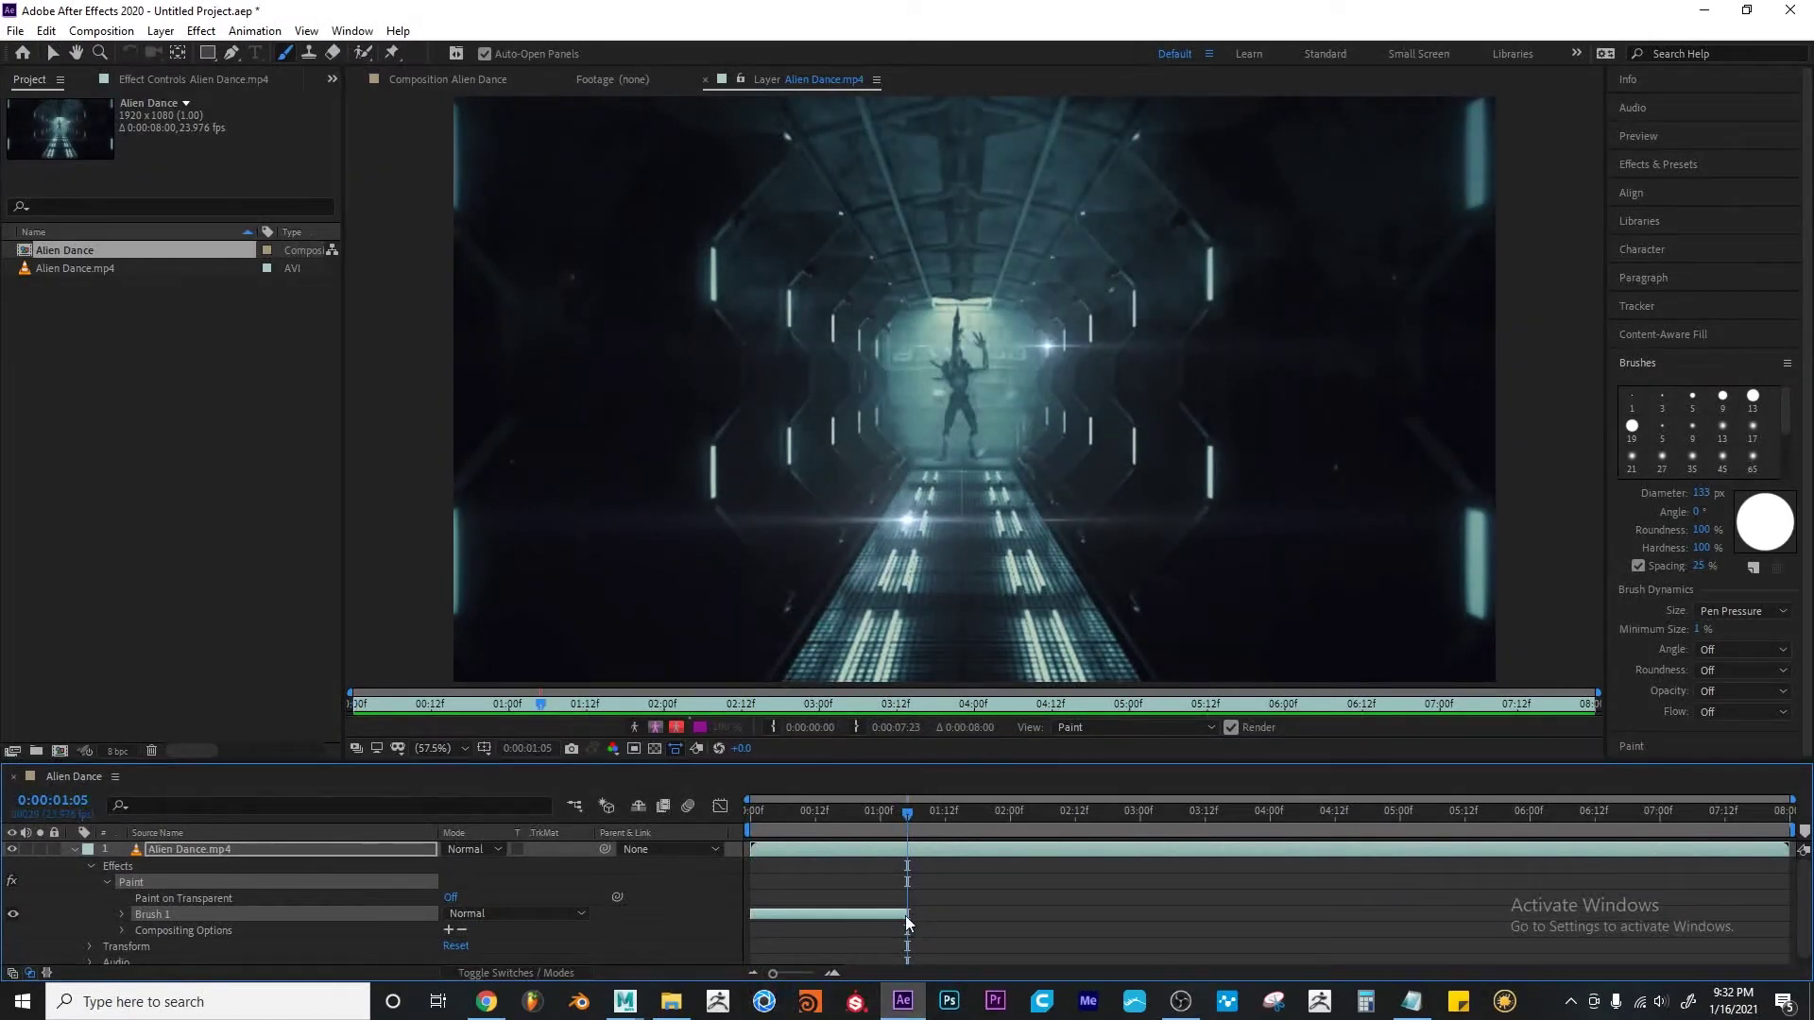
{"action": "left_click_drag", "start_coordinate": [913, 913], "coordinate": [1793, 914]}
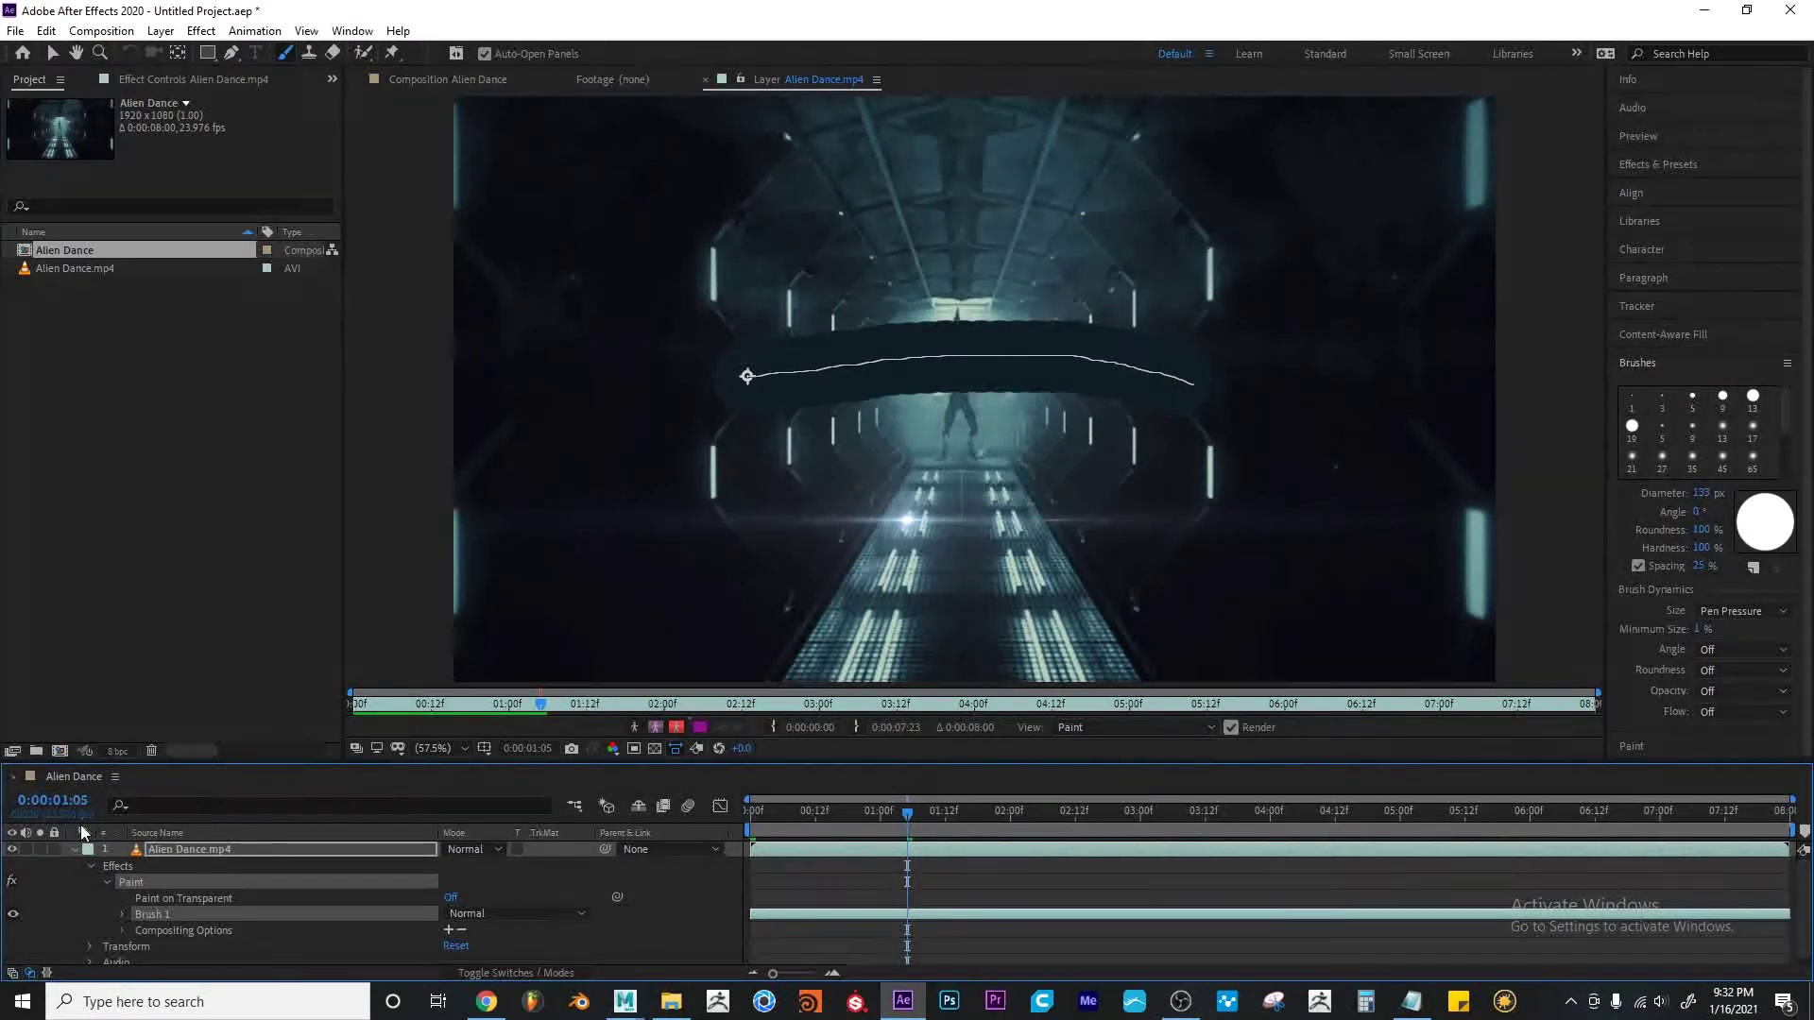
{"action": "left_click", "coordinate": [74, 850]}
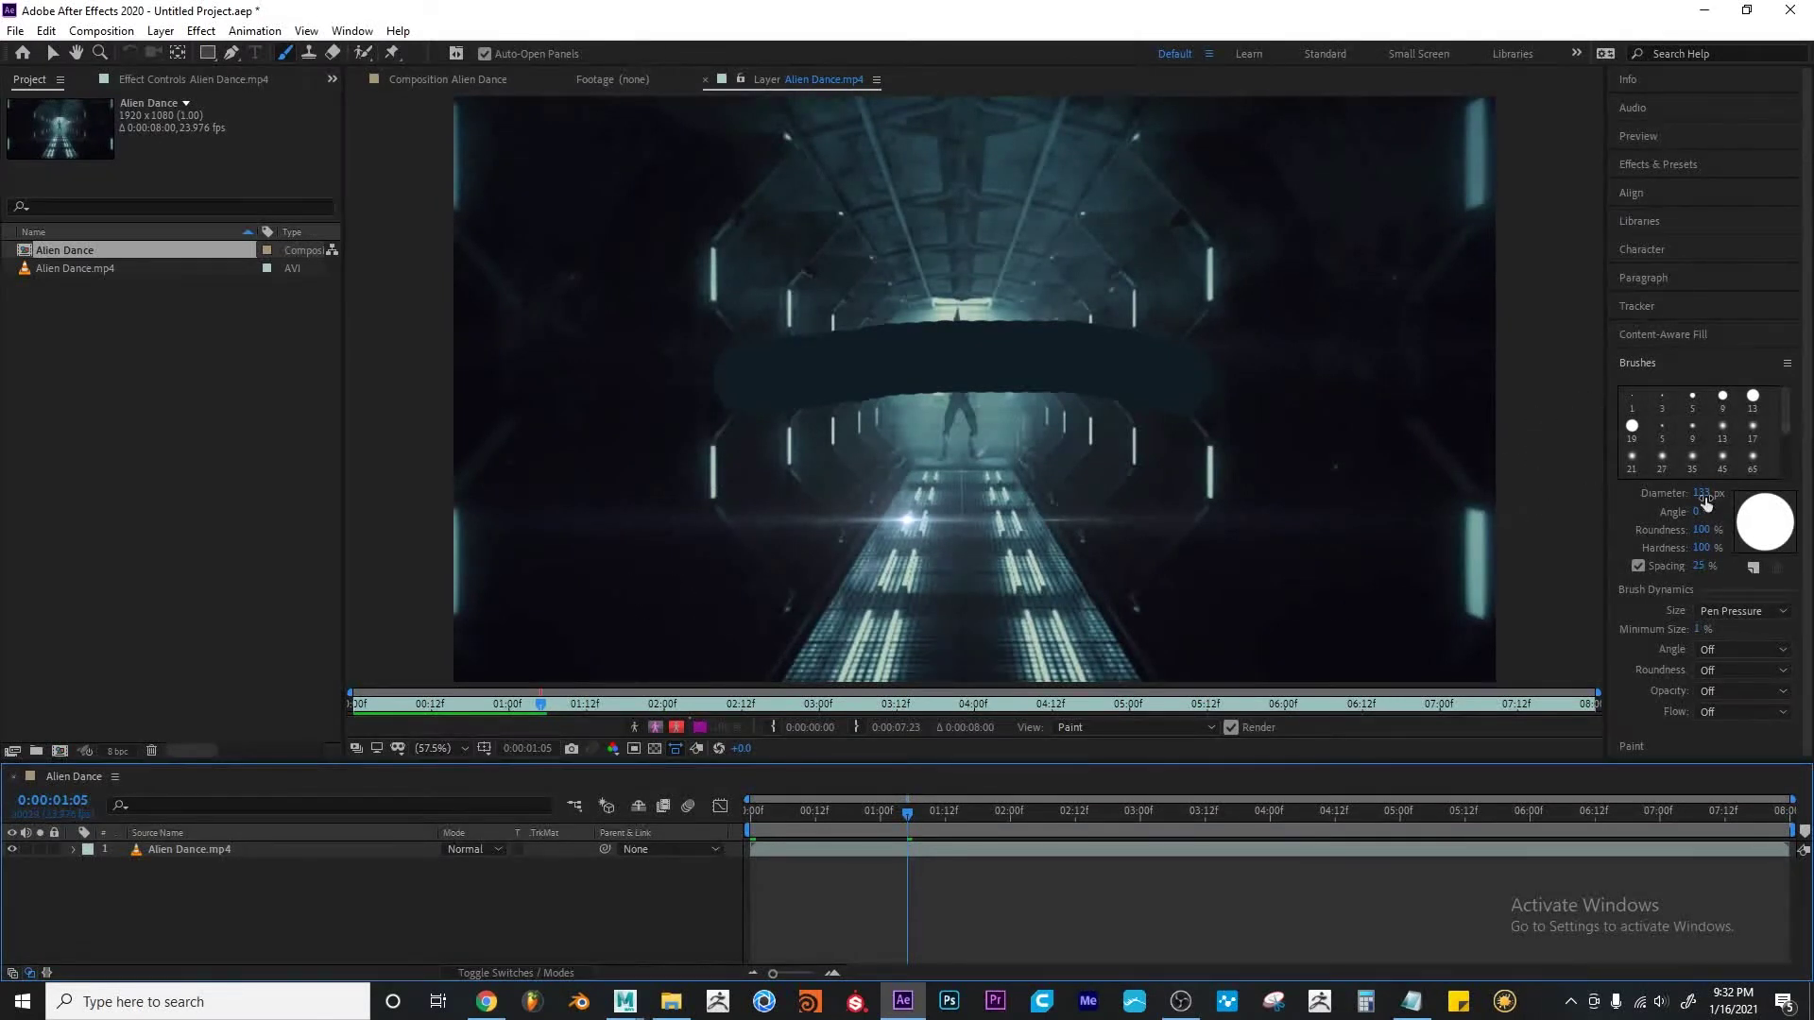
Set the foreground colour to blue and paint a stroke across the top of the frame
{"action": "left_click", "coordinate": [1648, 367]}
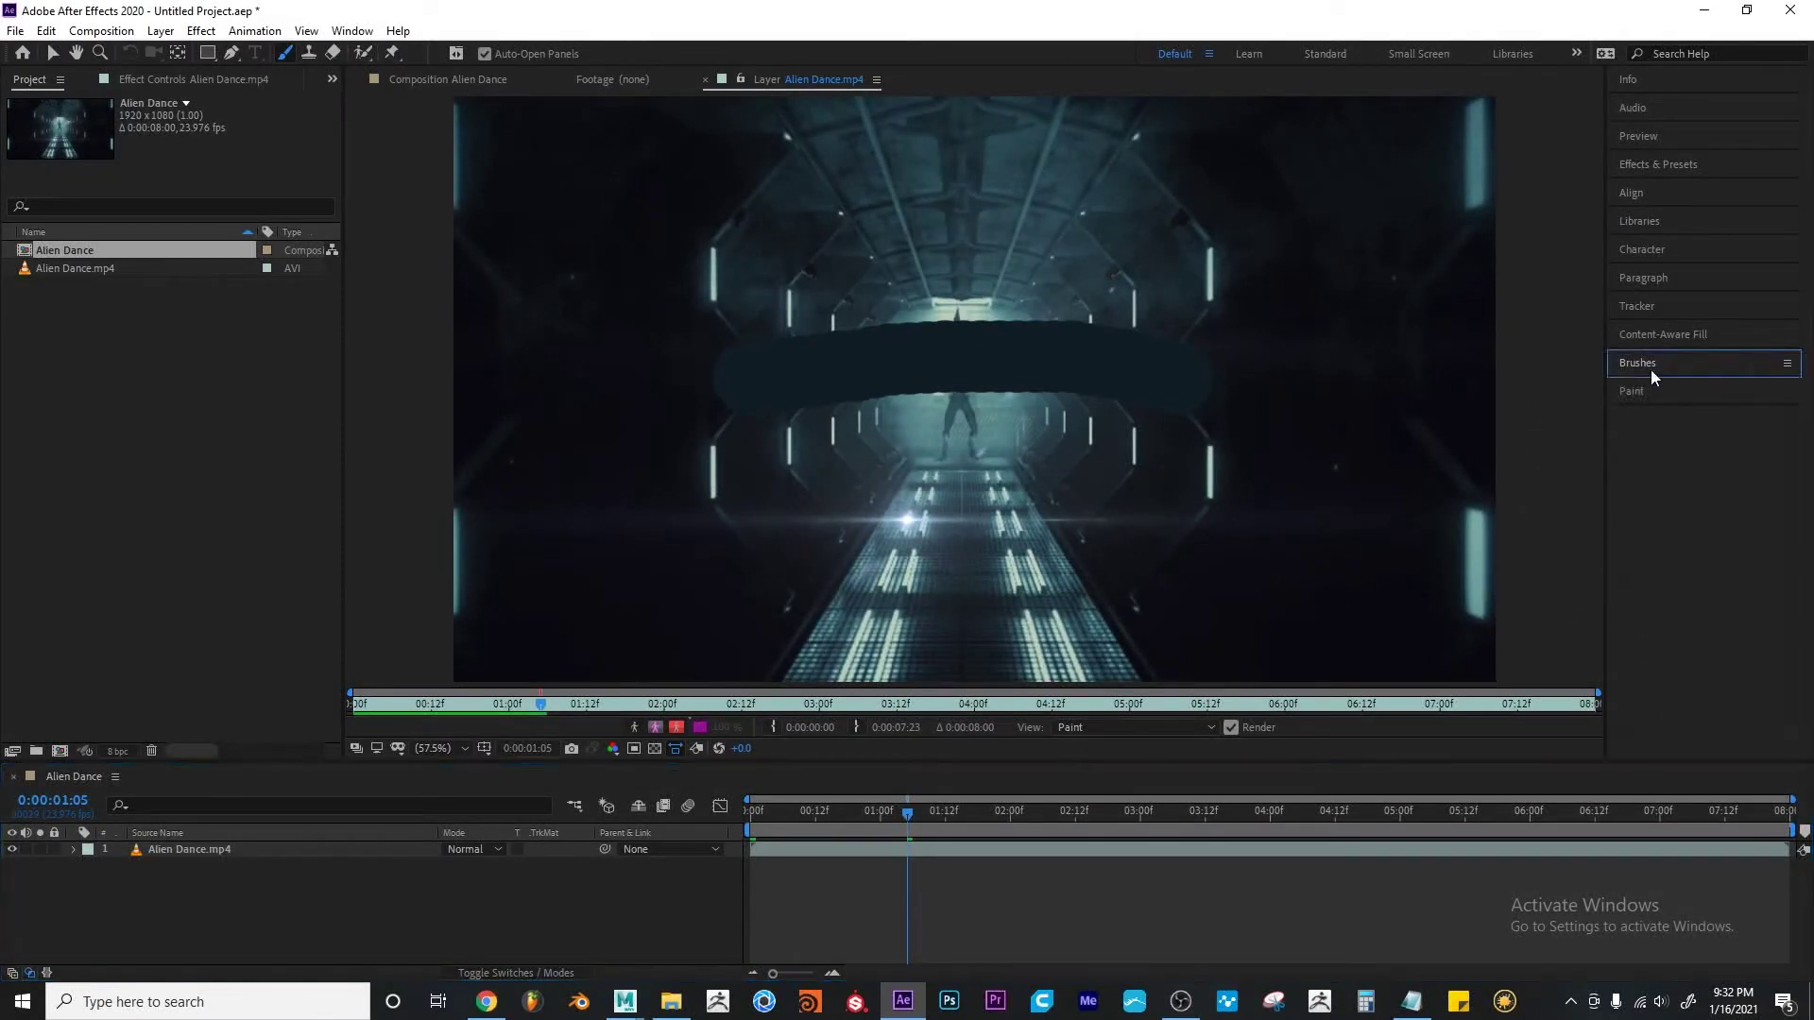
{"action": "left_click", "coordinate": [1641, 387]}
{"action": "left_click", "coordinate": [1769, 427]}
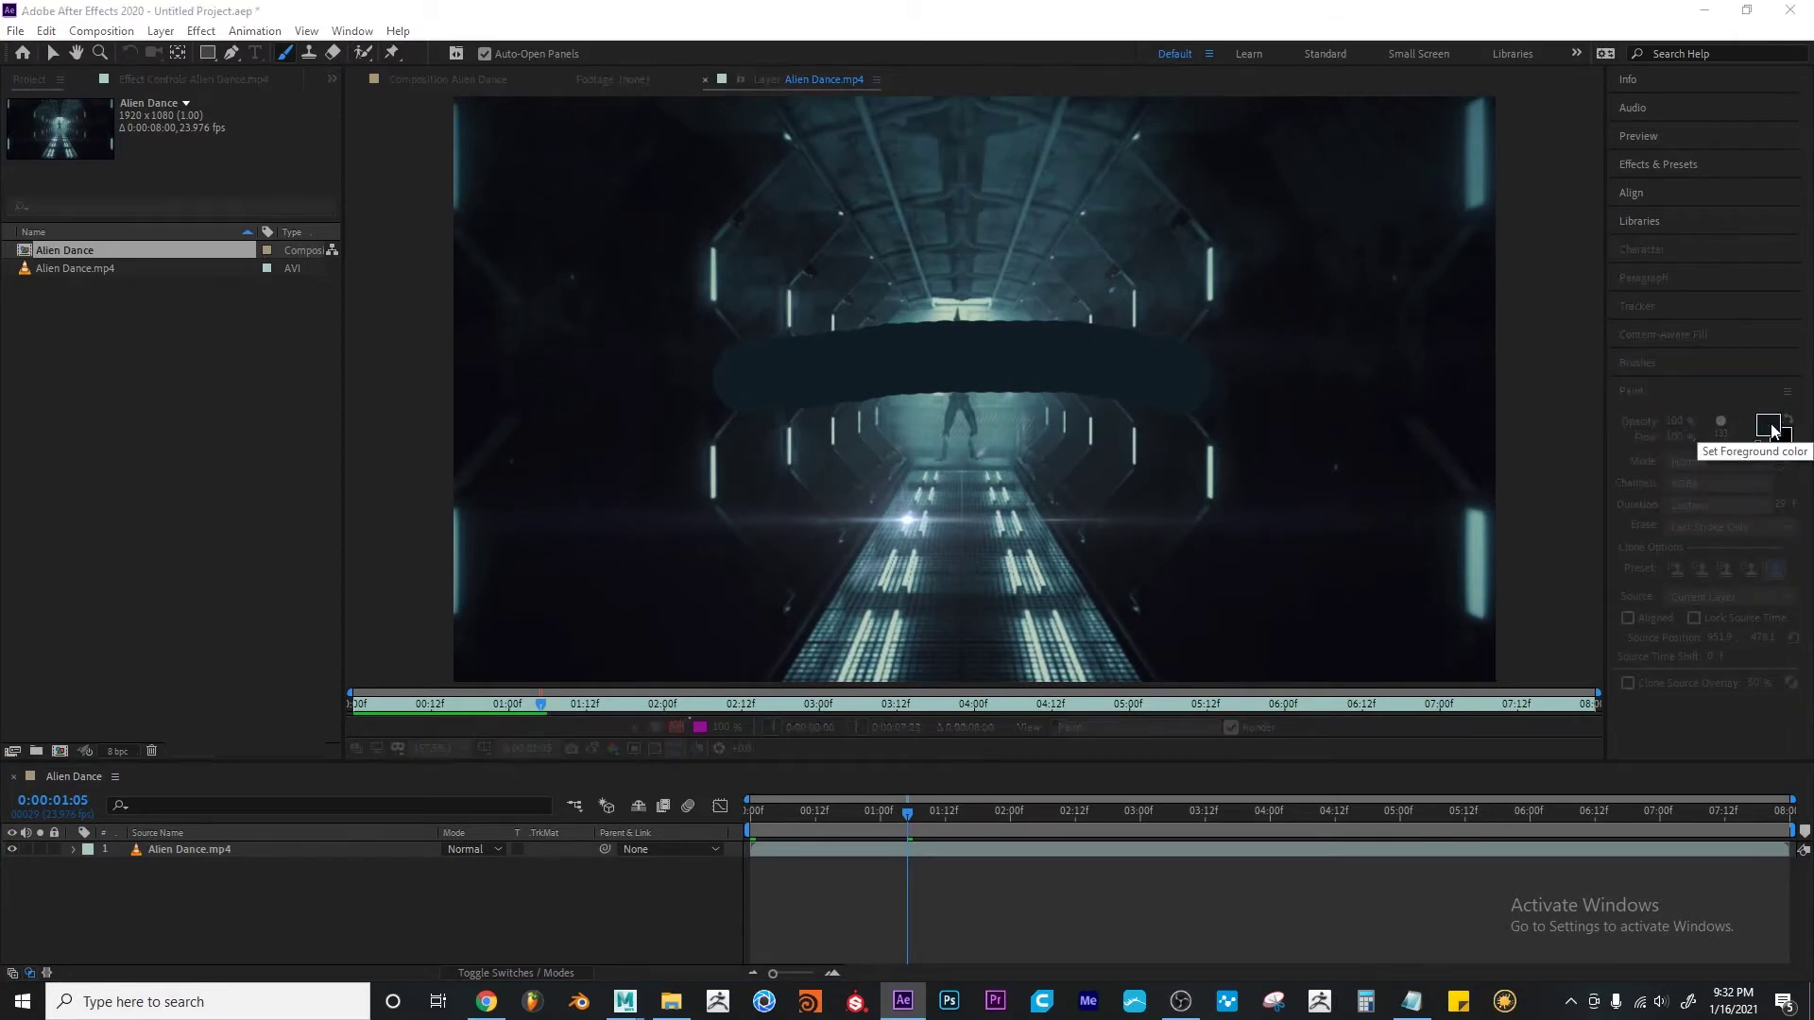
{"action": "left_click", "coordinate": [943, 463]}
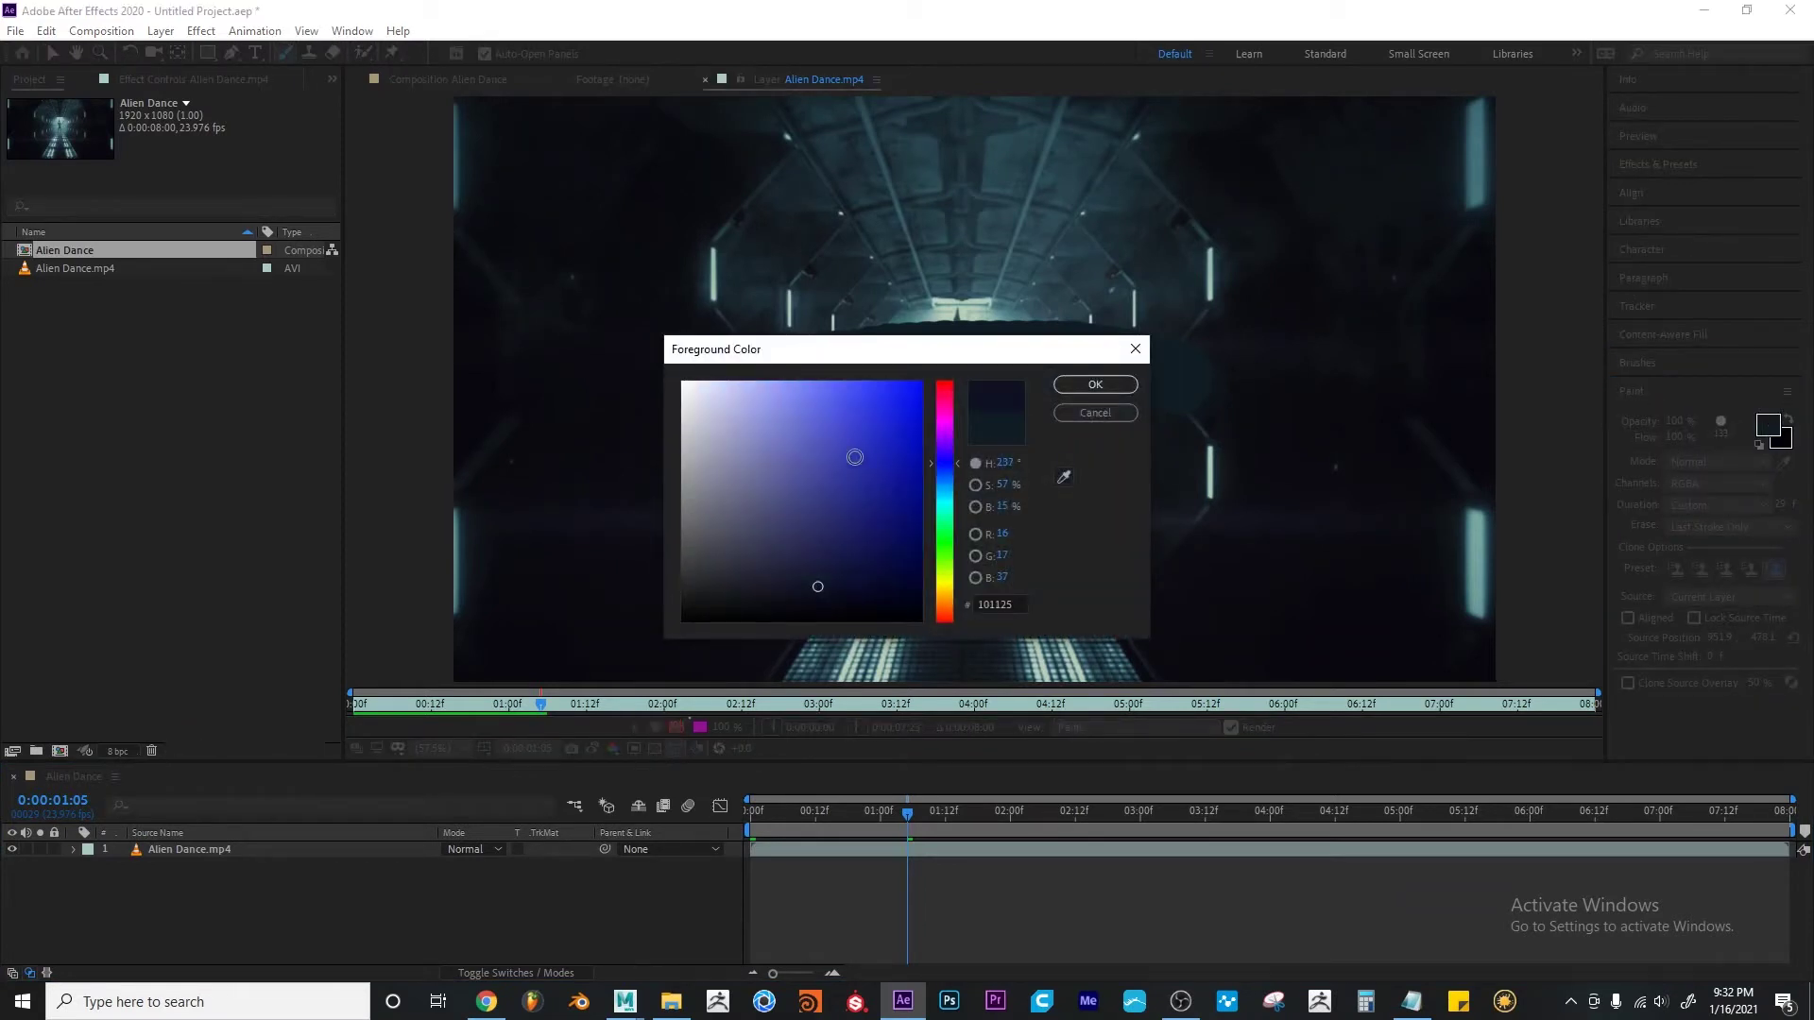
{"action": "left_click", "coordinate": [855, 457]}
{"action": "left_click", "coordinate": [1094, 384]}
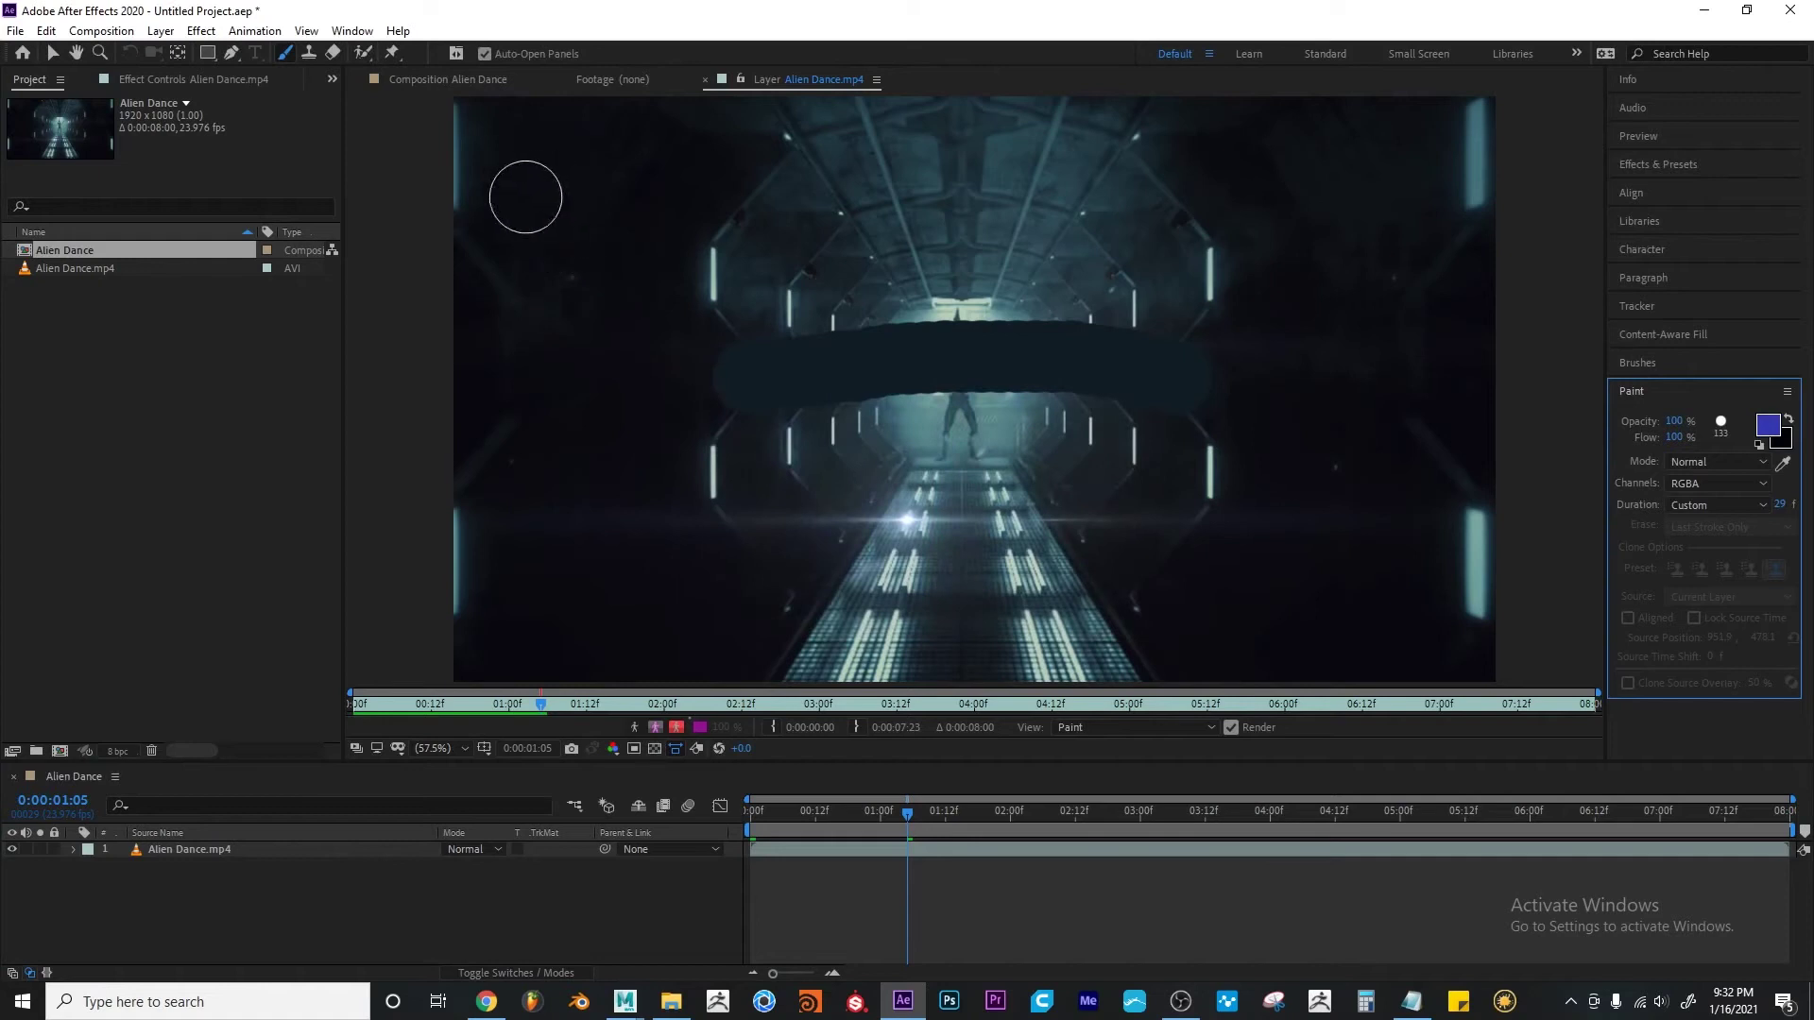
{"action": "mouse_move", "coordinate": [525, 197]}
{"action": "left_mouse_down"}
{"action": "mouse_move", "coordinate": [630, 162]}
{"action": "mouse_move", "coordinate": [902, 151]}
{"action": "left_mouse_up"}
Switch the foreground colour to pink and paint a stroke at the lower right
{"action": "left_click", "coordinate": [1768, 425]}
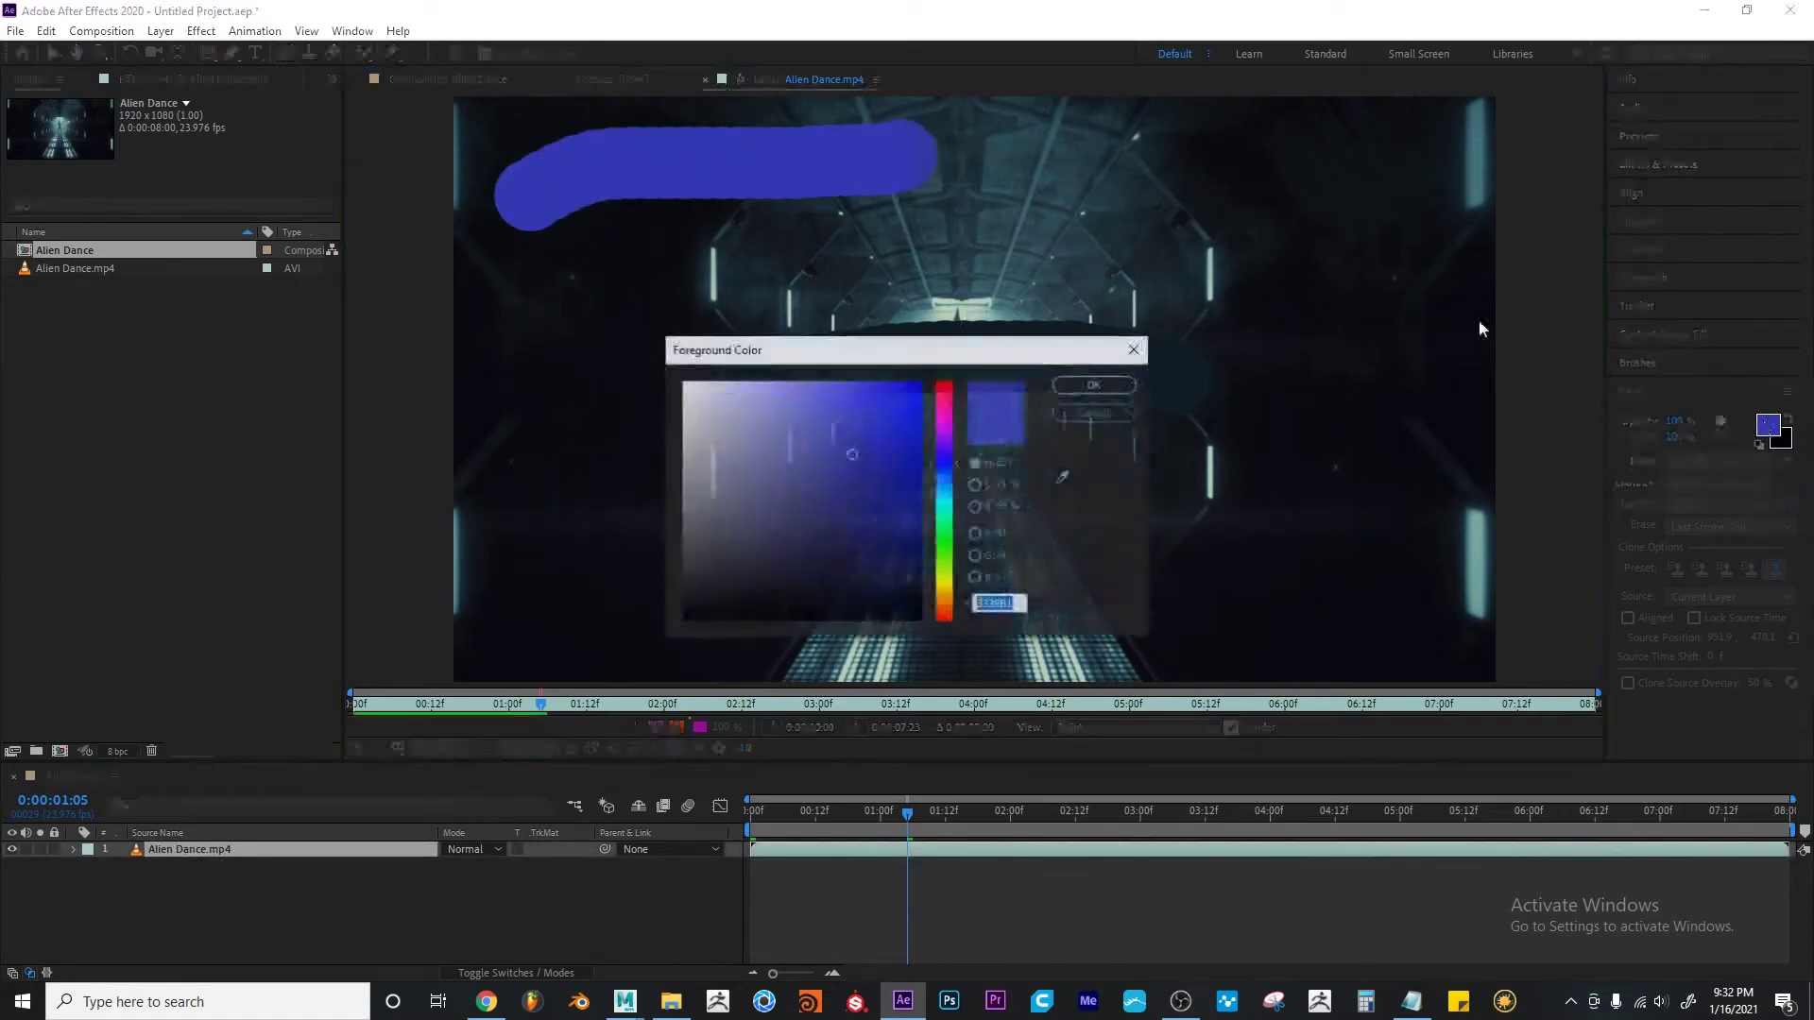
{"action": "left_click", "coordinate": [945, 401]}
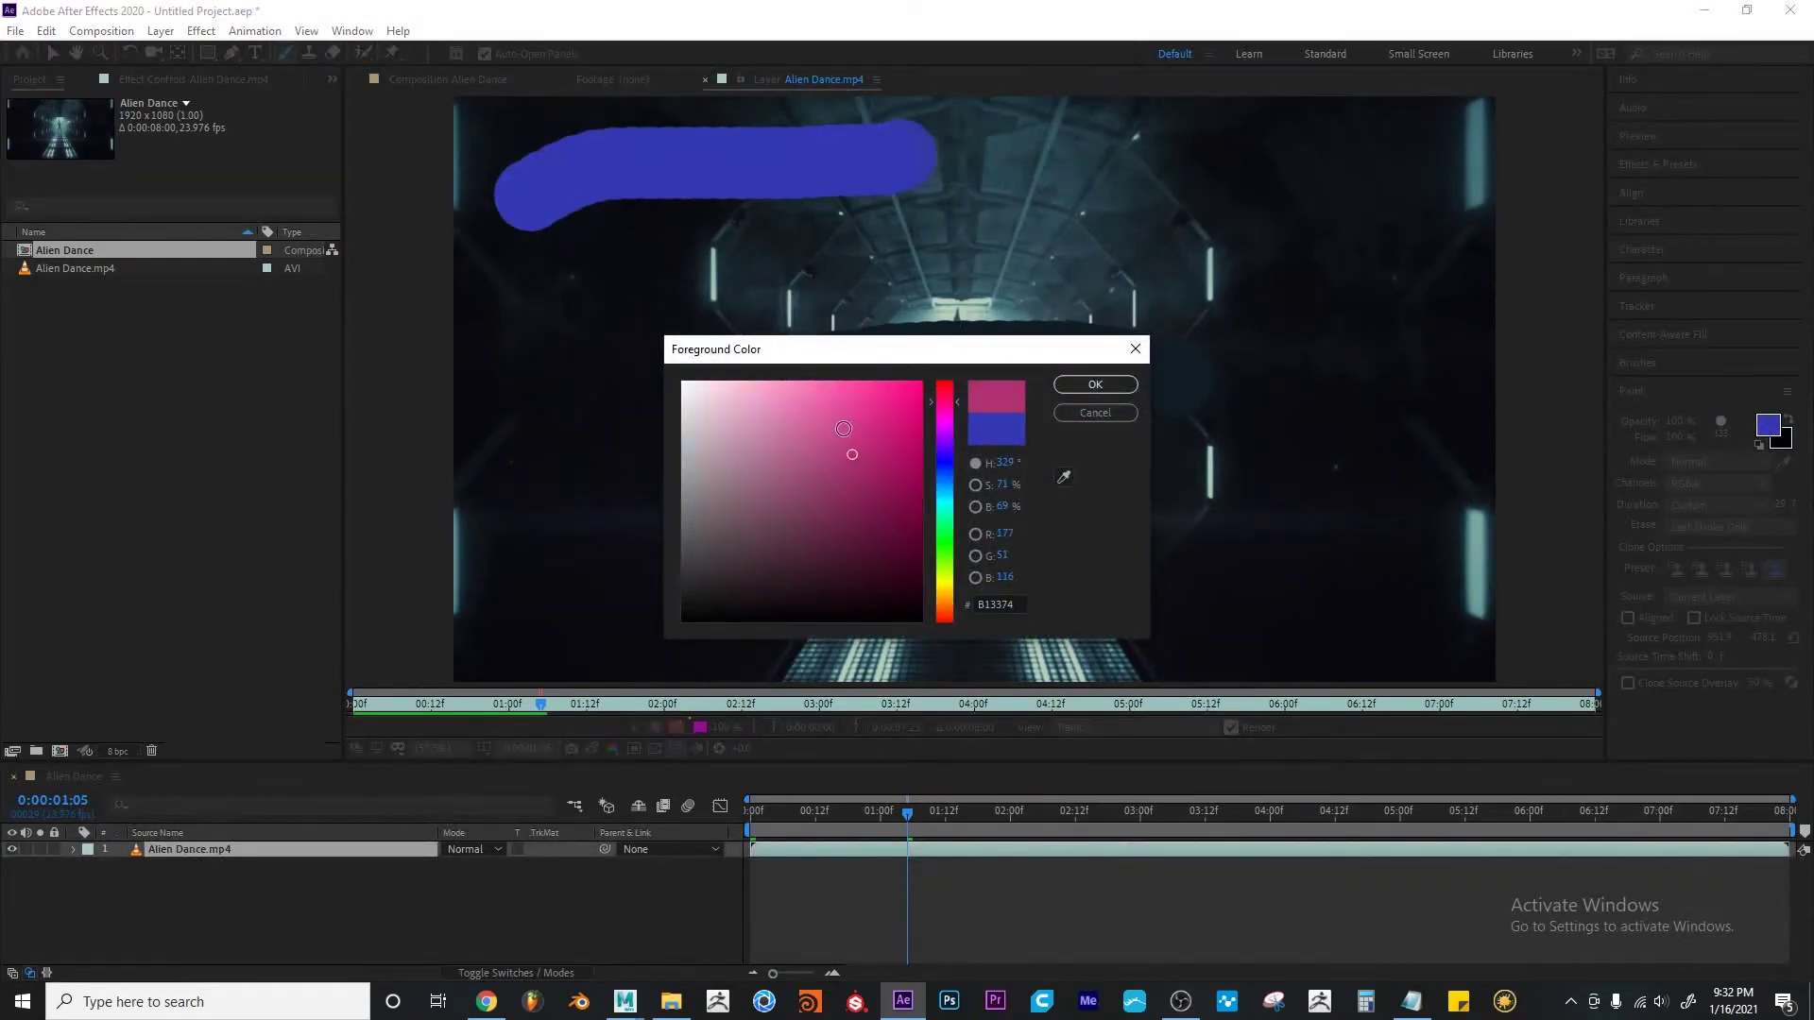
{"action": "left_click", "coordinate": [1095, 384]}
{"action": "mouse_move", "coordinate": [1061, 564]}
{"action": "left_mouse_down"}
{"action": "mouse_move", "coordinate": [1091, 569]}
{"action": "mouse_move", "coordinate": [1368, 433]}
{"action": "left_mouse_up"}
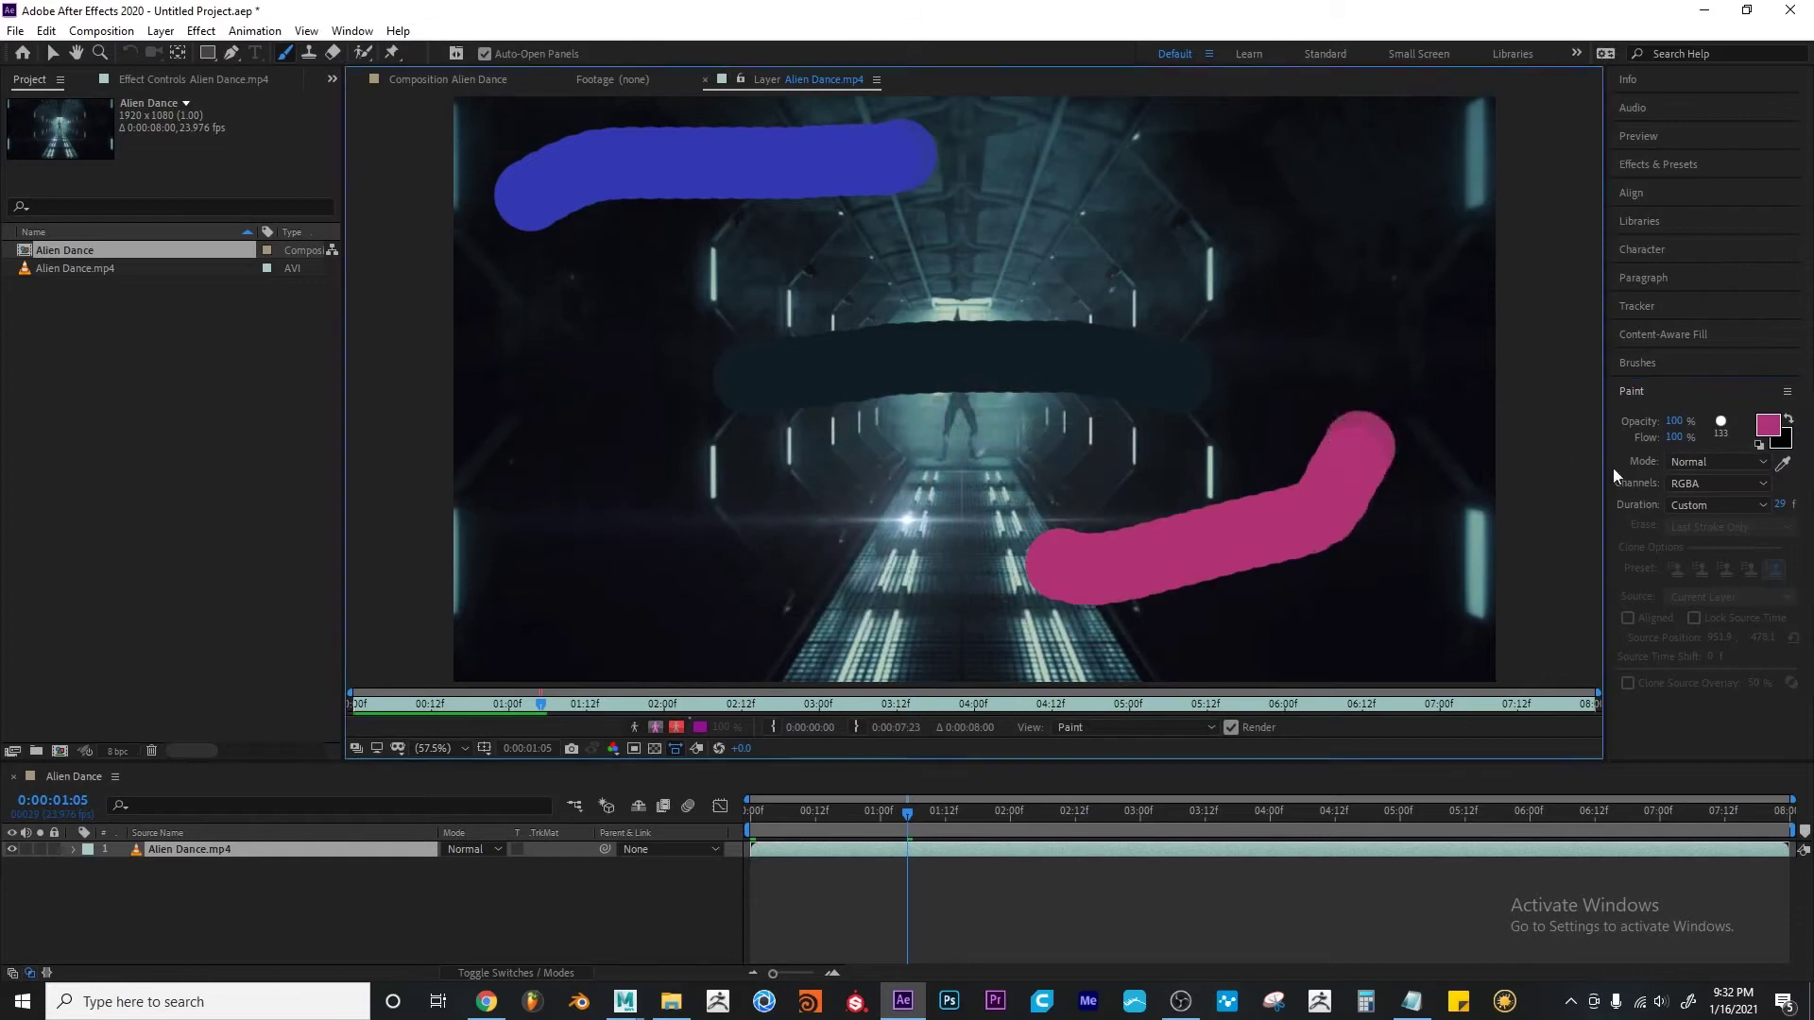
Switch the foreground colour to green and paint a stroke across the lower left
{"action": "left_click", "coordinate": [1767, 425]}
{"action": "left_click", "coordinate": [944, 540]}
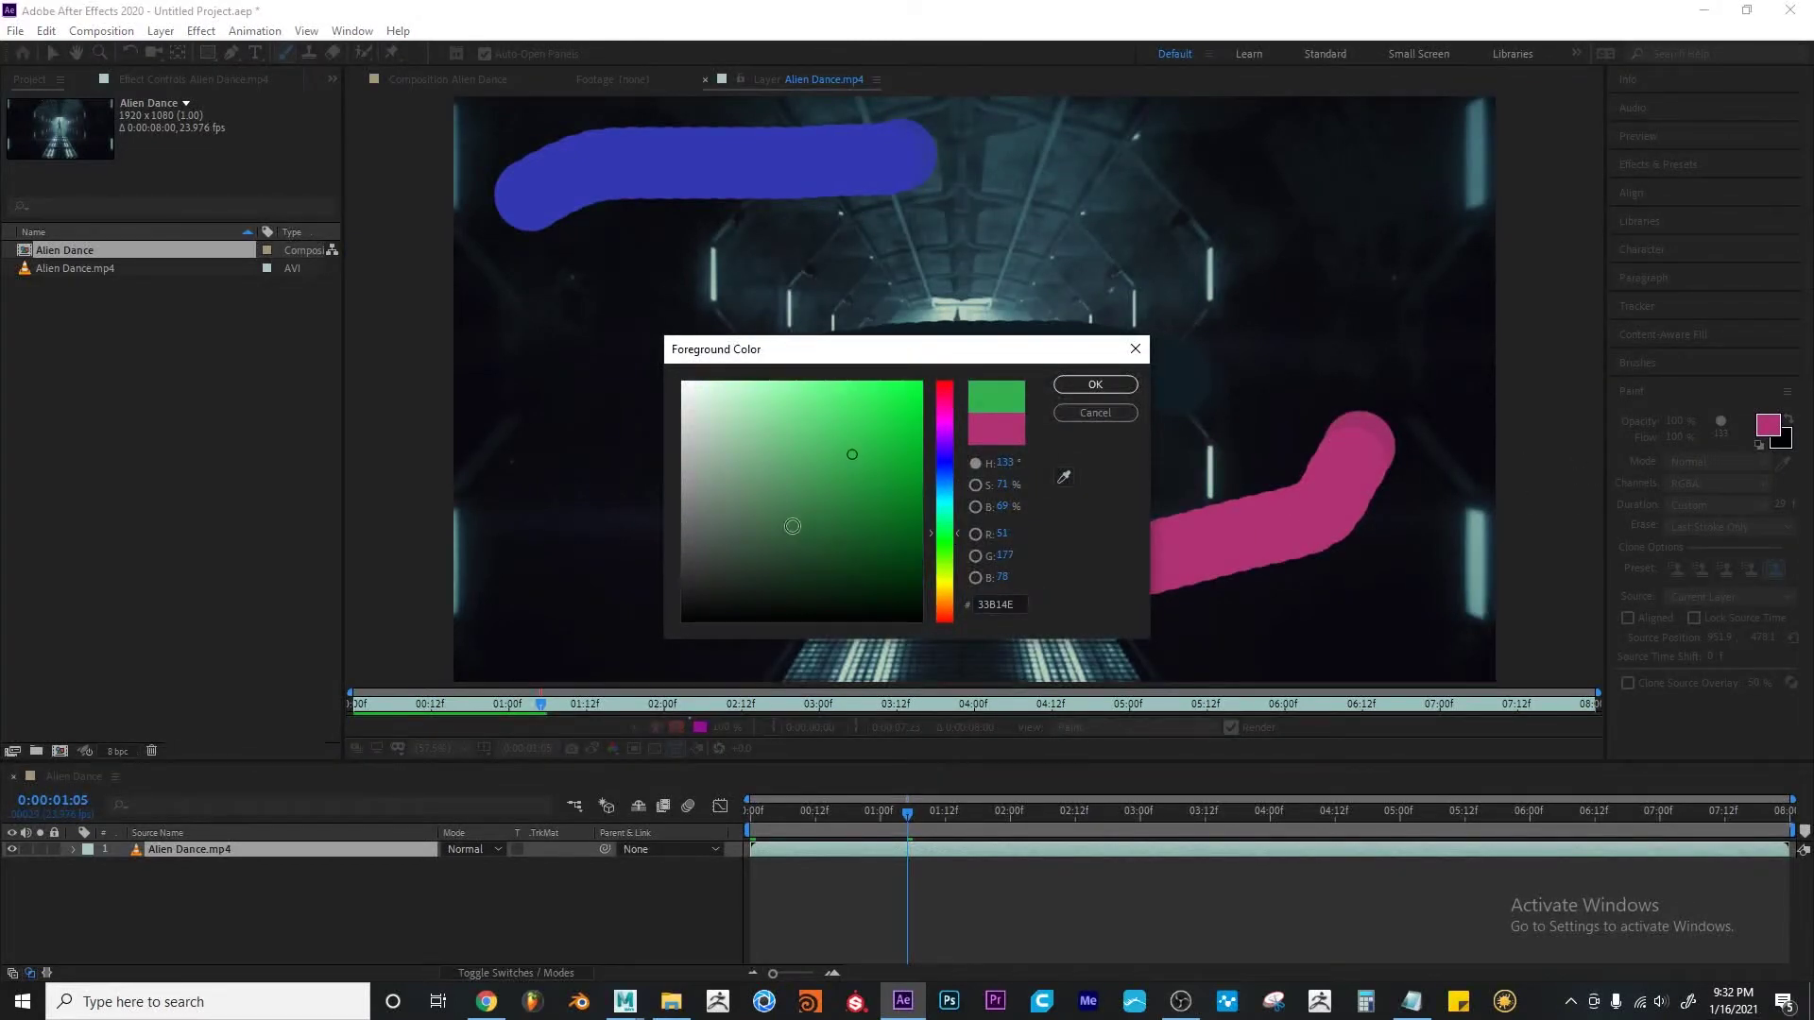
{"action": "left_click", "coordinate": [1094, 384]}
{"action": "left_click_drag", "start_coordinate": [546, 555], "coordinate": [865, 546]}
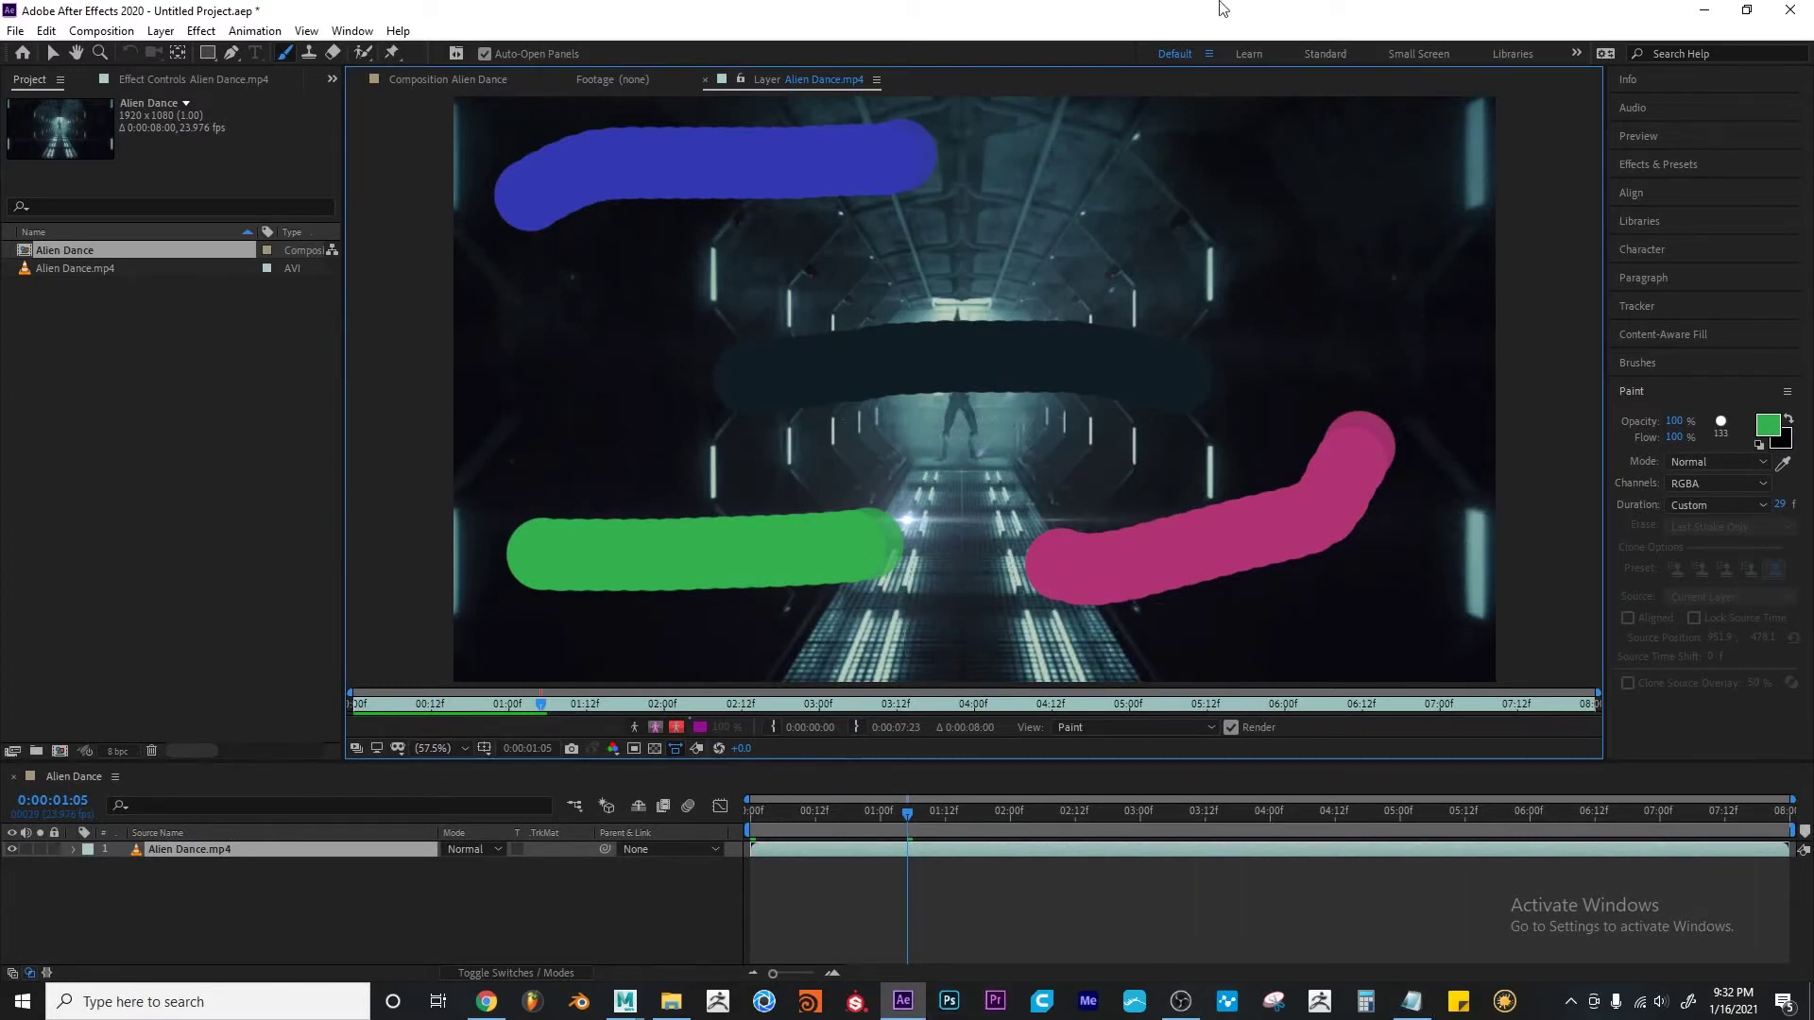
Erase the right end of the green stroke with the Eraser tool
{"action": "left_click", "coordinate": [331, 53]}
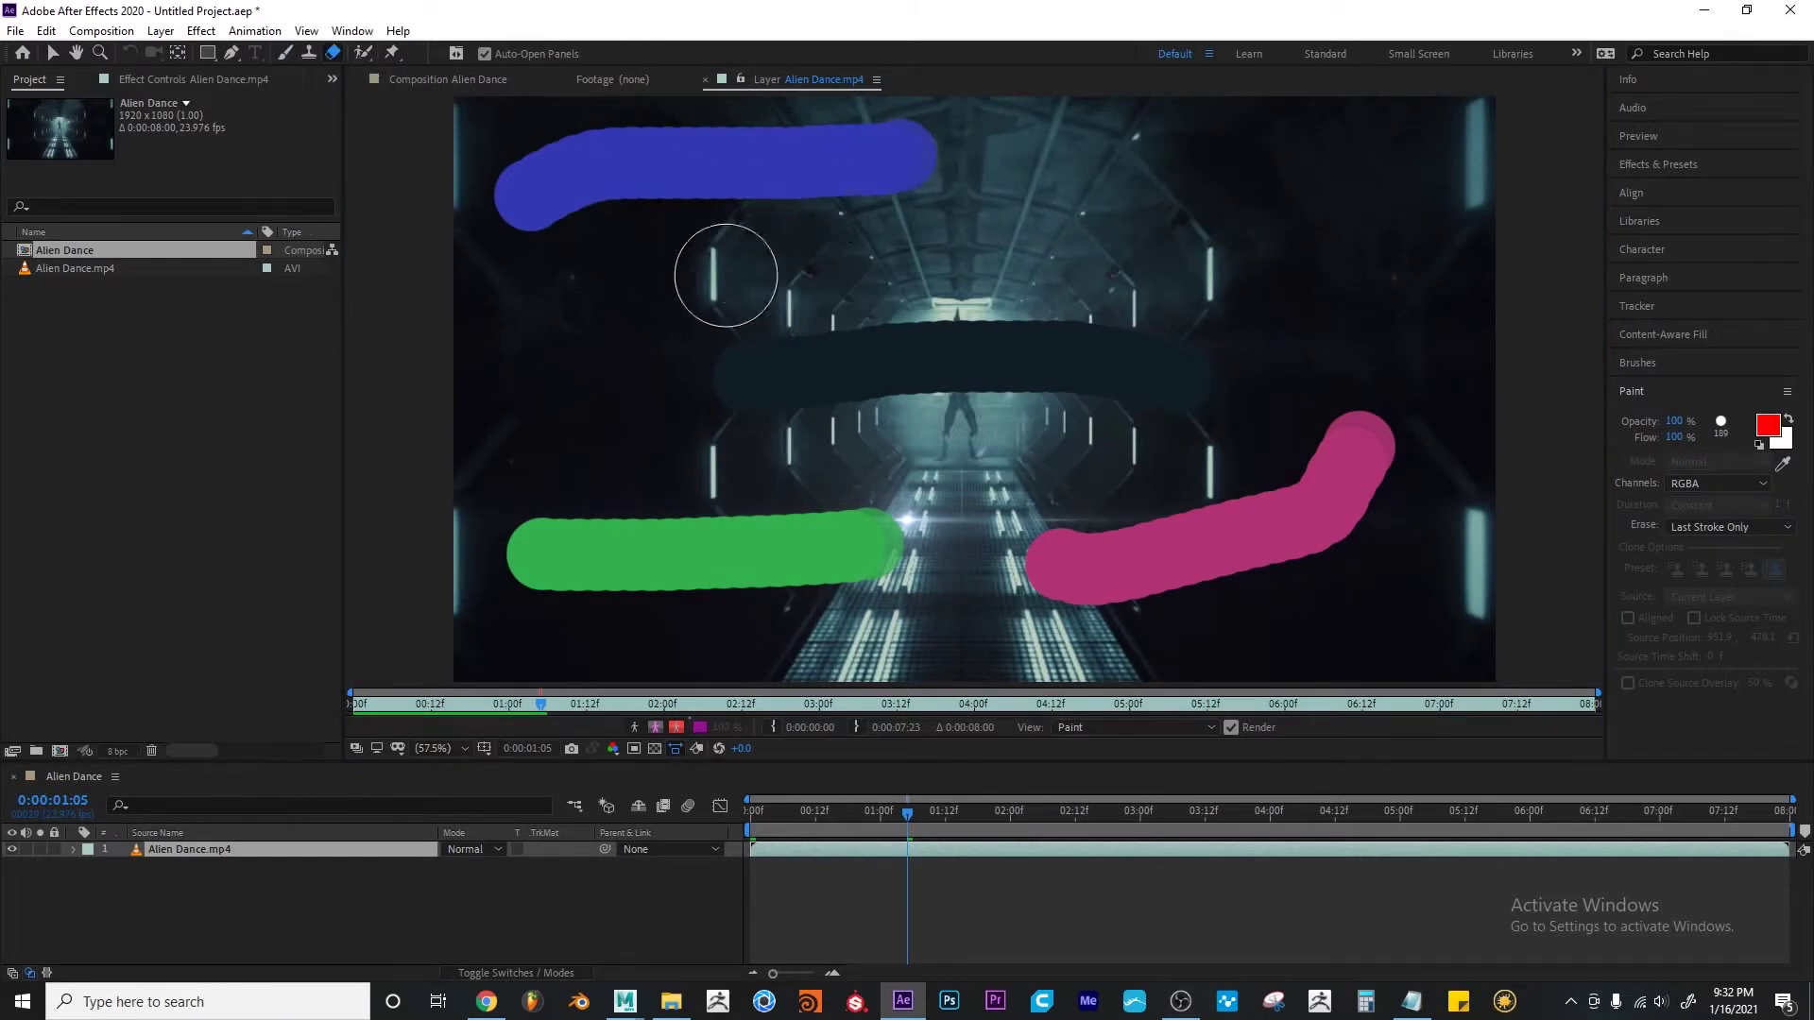
{"action": "mouse_move", "coordinate": [789, 453]}
{"action": "left_mouse_down"}
{"action": "mouse_move", "coordinate": [843, 552]}
{"action": "mouse_move", "coordinate": [952, 601]}
{"action": "left_mouse_up"}
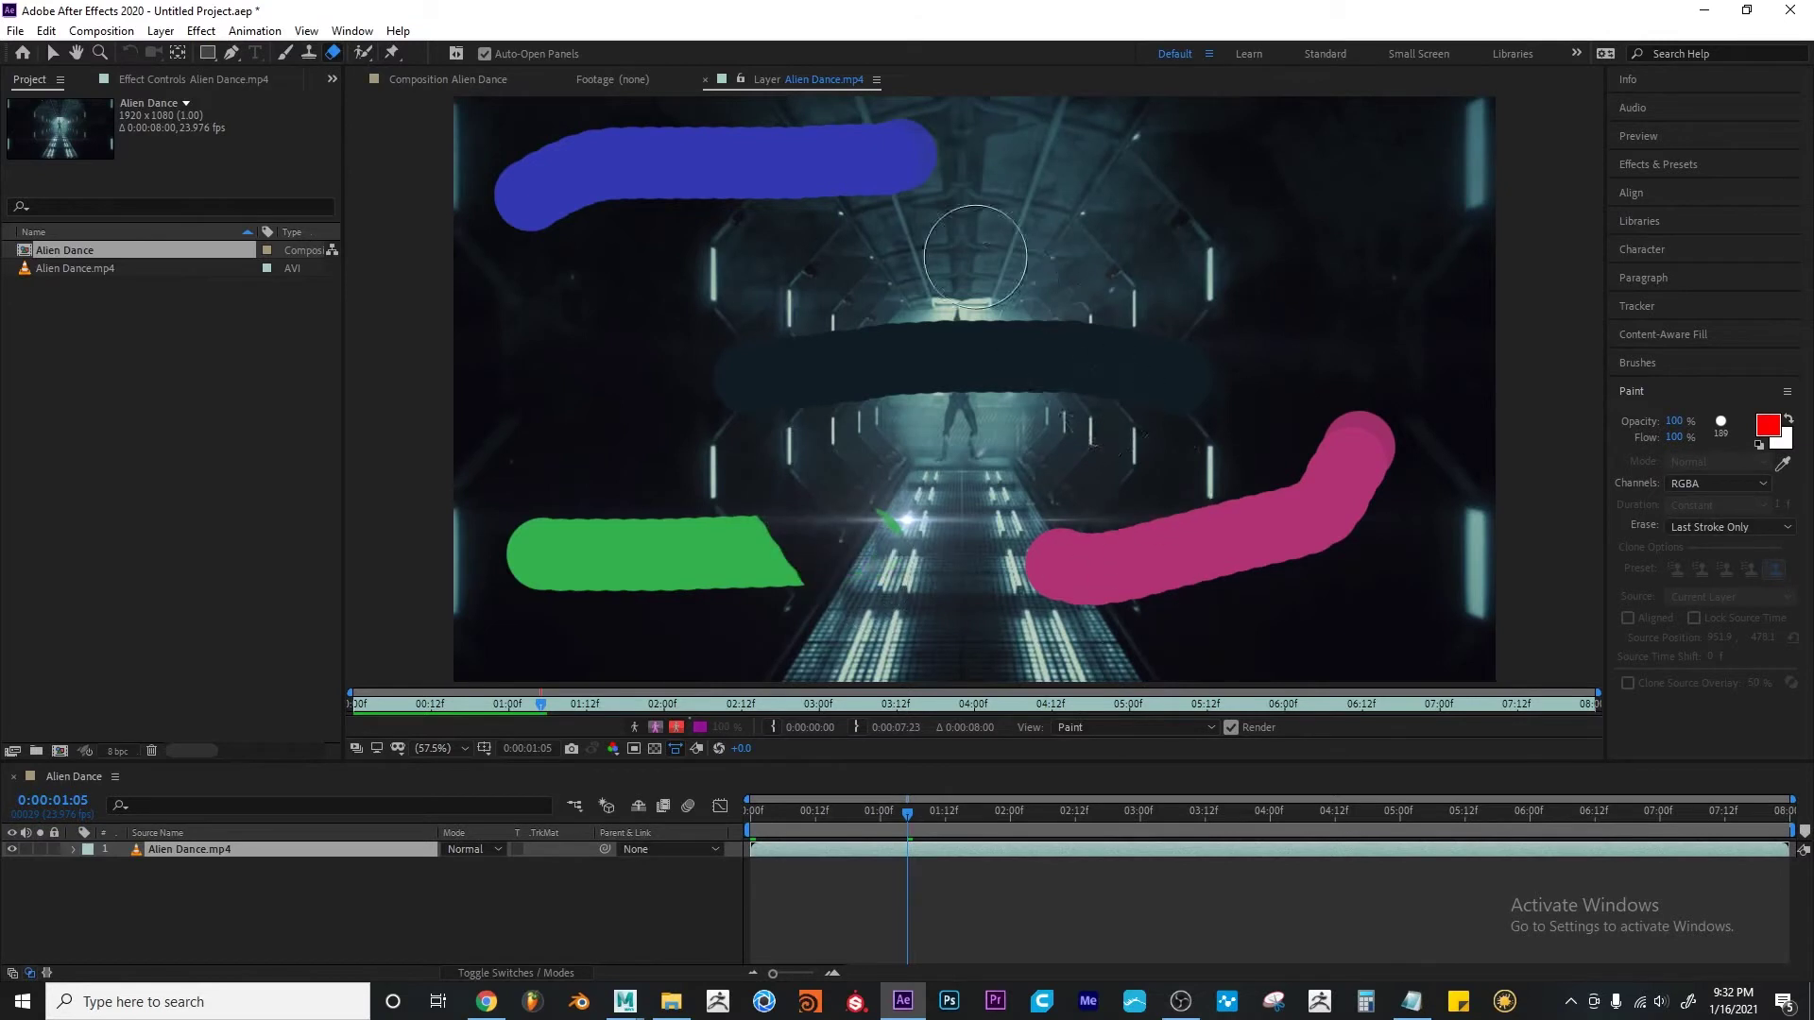
{"action": "left_click_drag", "start_coordinate": [971, 599], "coordinate": [851, 519]}
{"action": "mouse_move", "coordinate": [790, 513]}
{"action": "left_mouse_down"}
{"action": "mouse_move", "coordinate": [836, 595]}
{"action": "mouse_move", "coordinate": [749, 526]}
{"action": "mouse_move", "coordinate": [755, 604]}
{"action": "mouse_move", "coordinate": [737, 534]}
{"action": "left_mouse_up"}
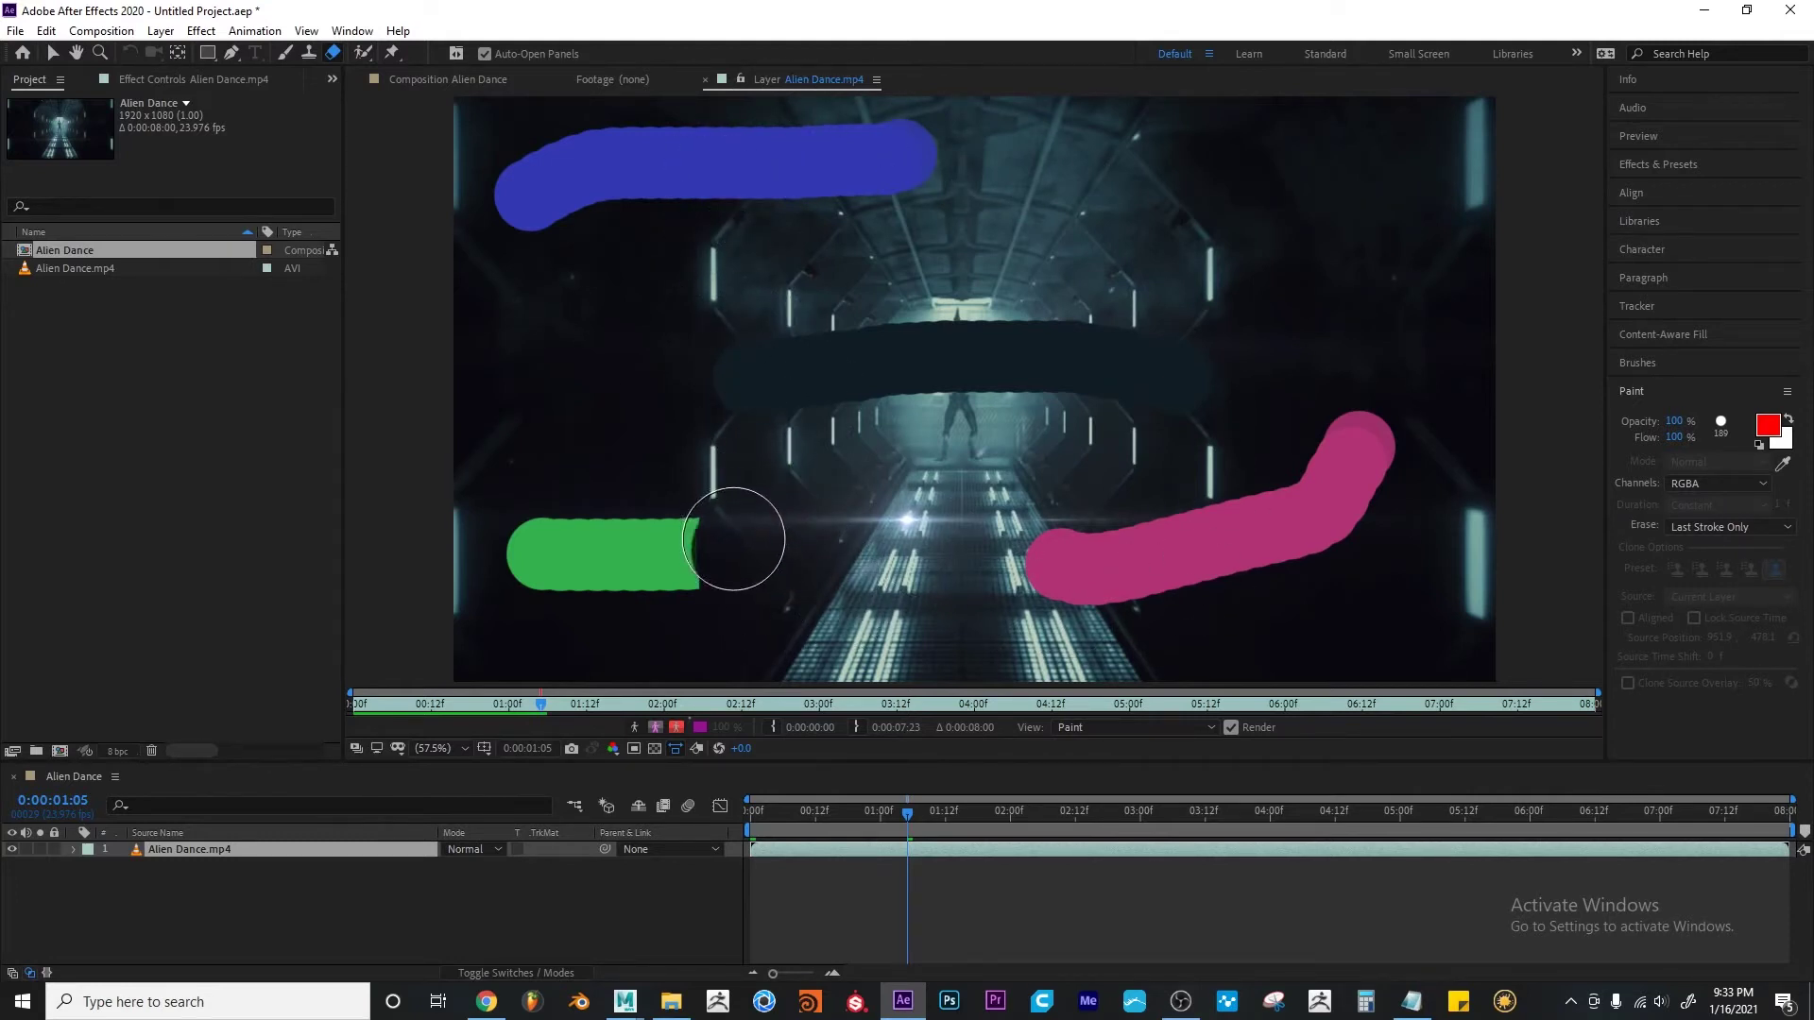
Keep Erase on Last Stroke Only and undo to restore the green stroke's end
{"action": "left_click", "coordinate": [1725, 529]}
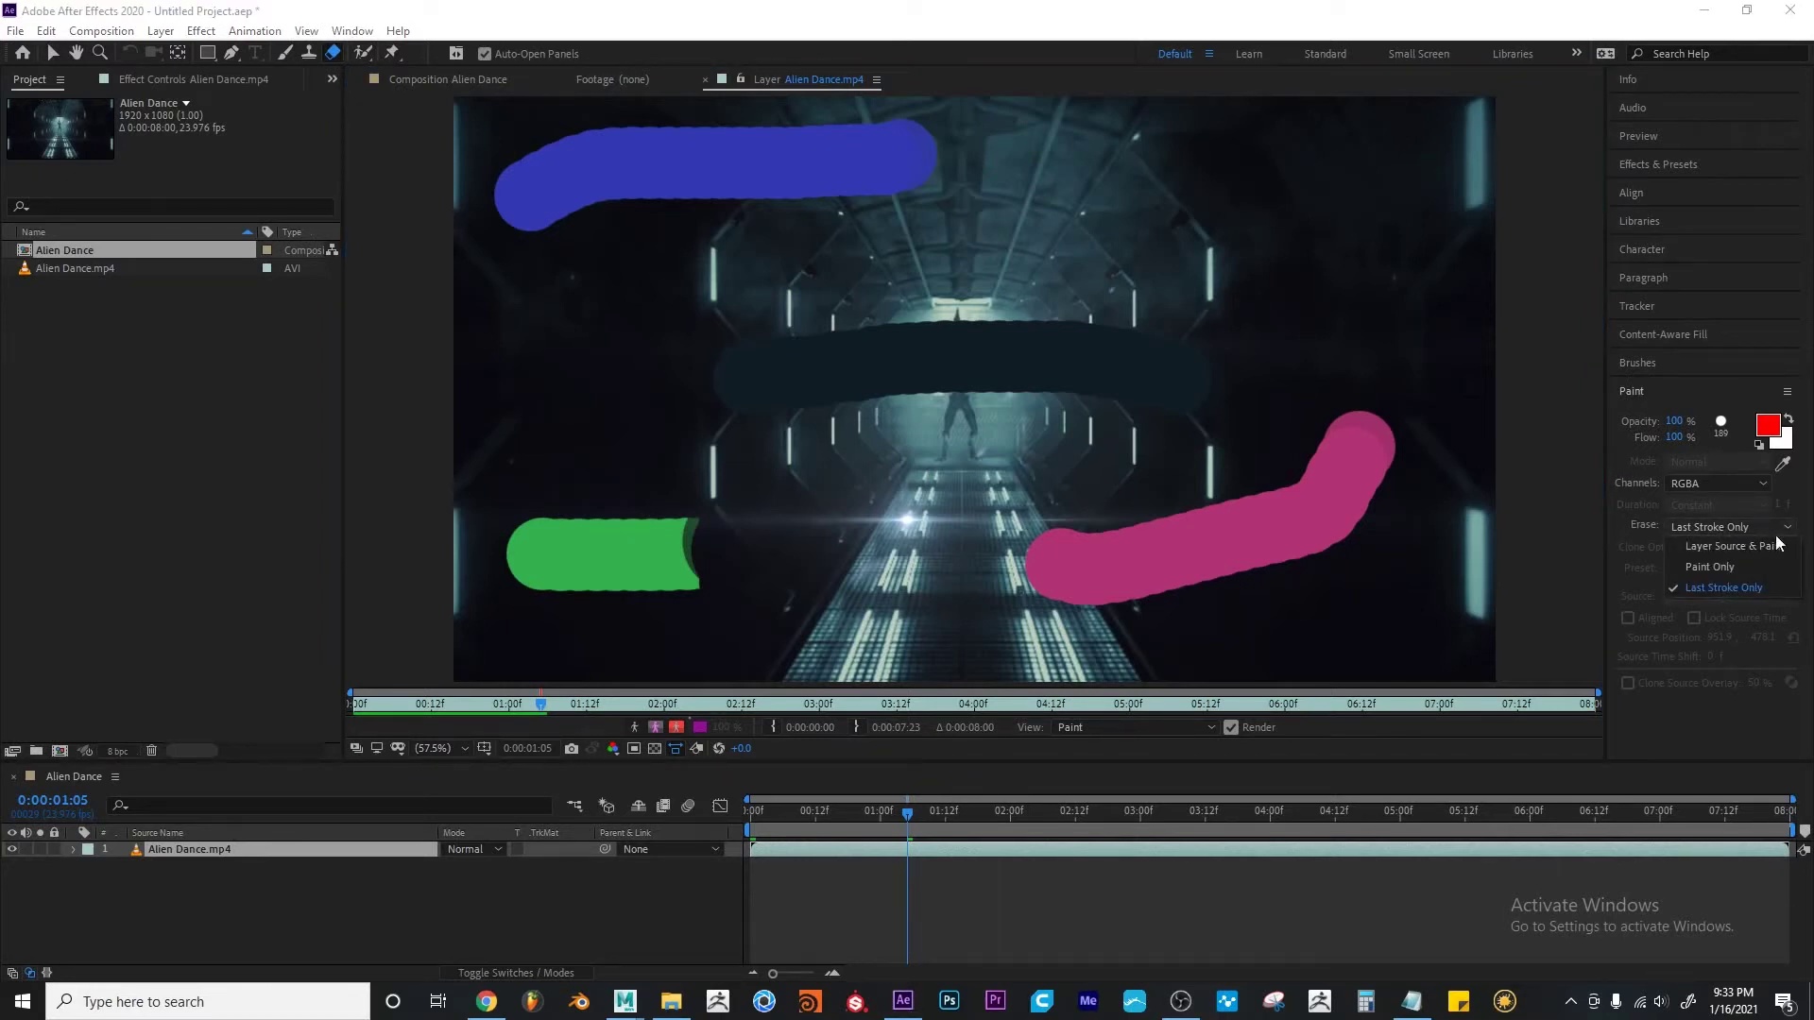
{"action": "left_click", "coordinate": [1736, 587]}
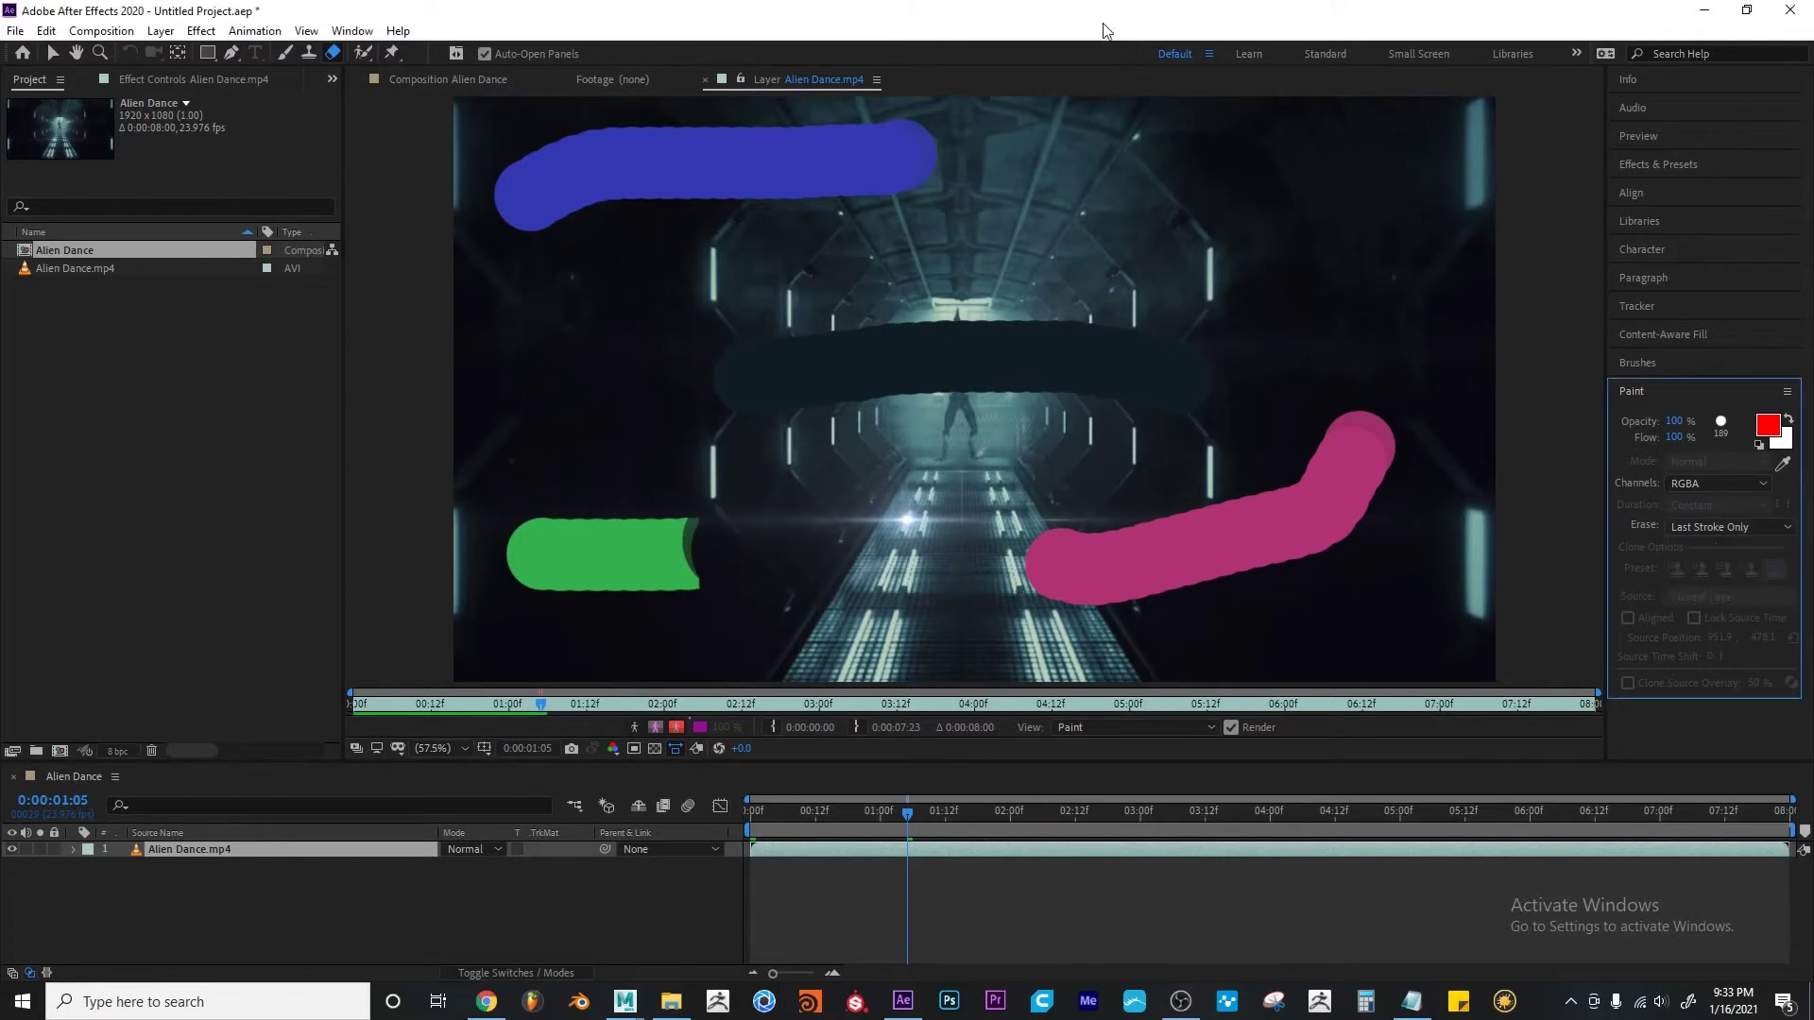
{"action": "key", "text": "ctrl+z"}
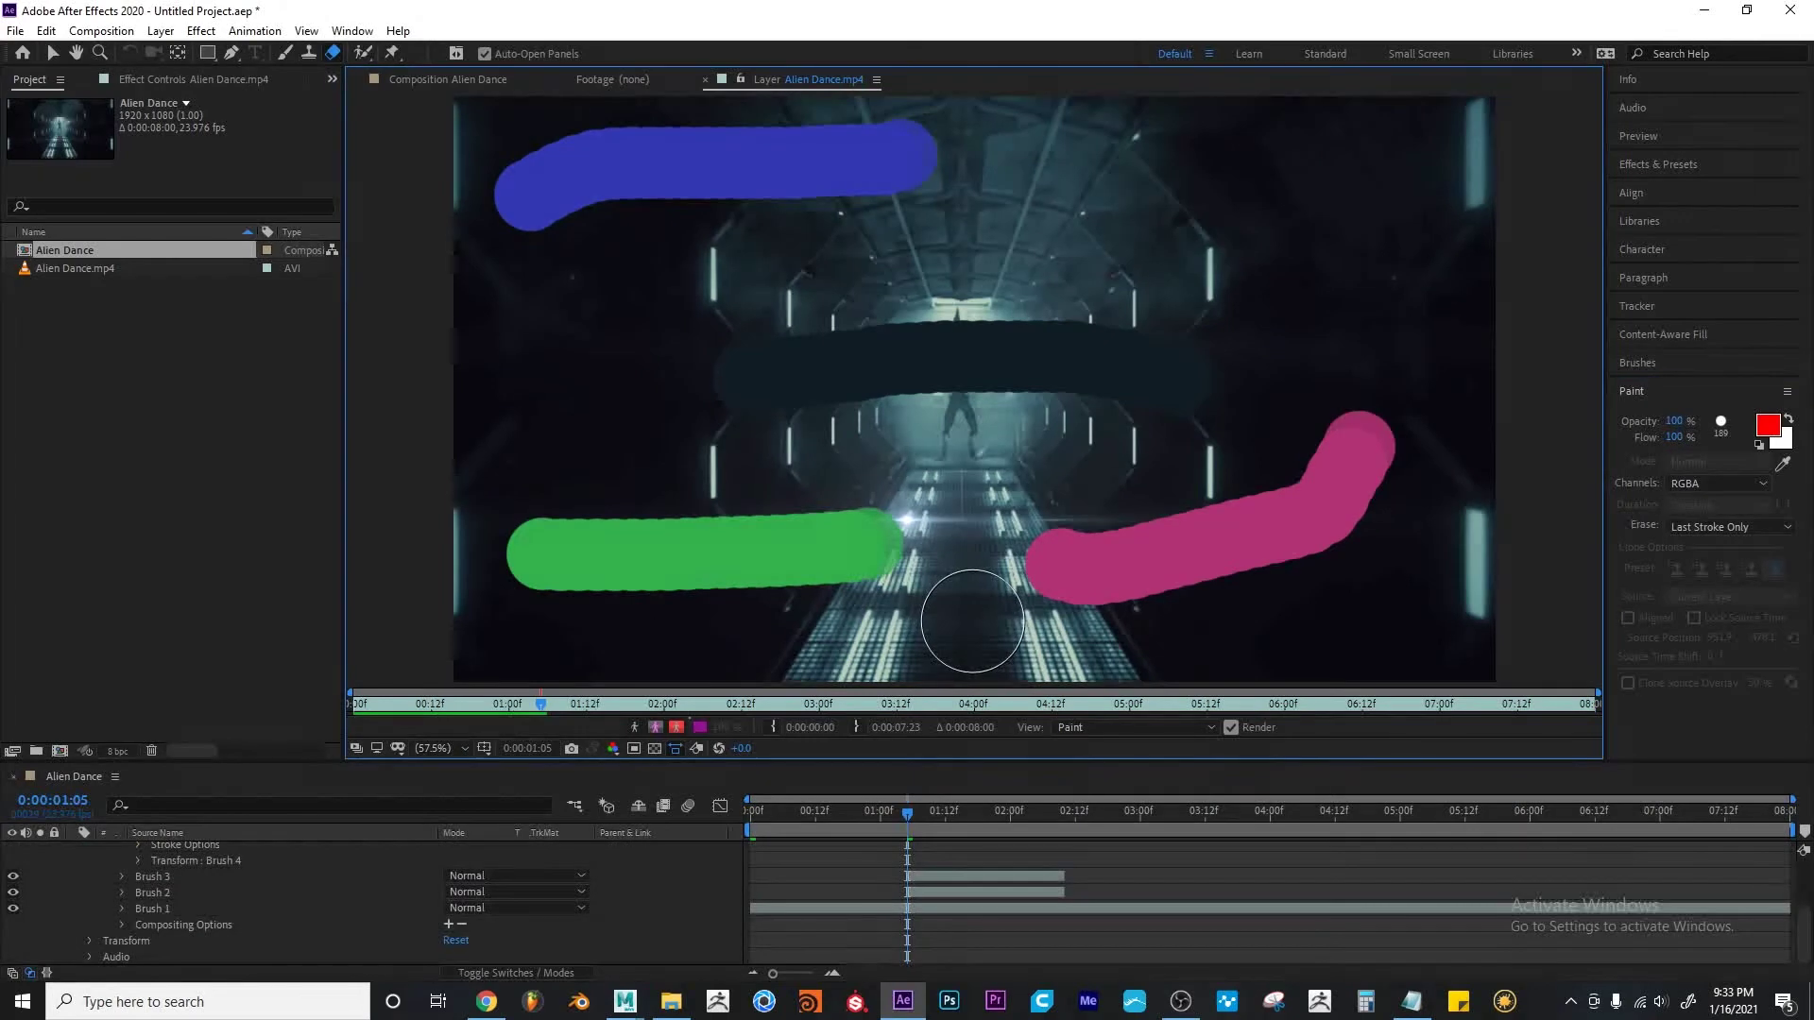
{"action": "left_click", "coordinate": [168, 875]}
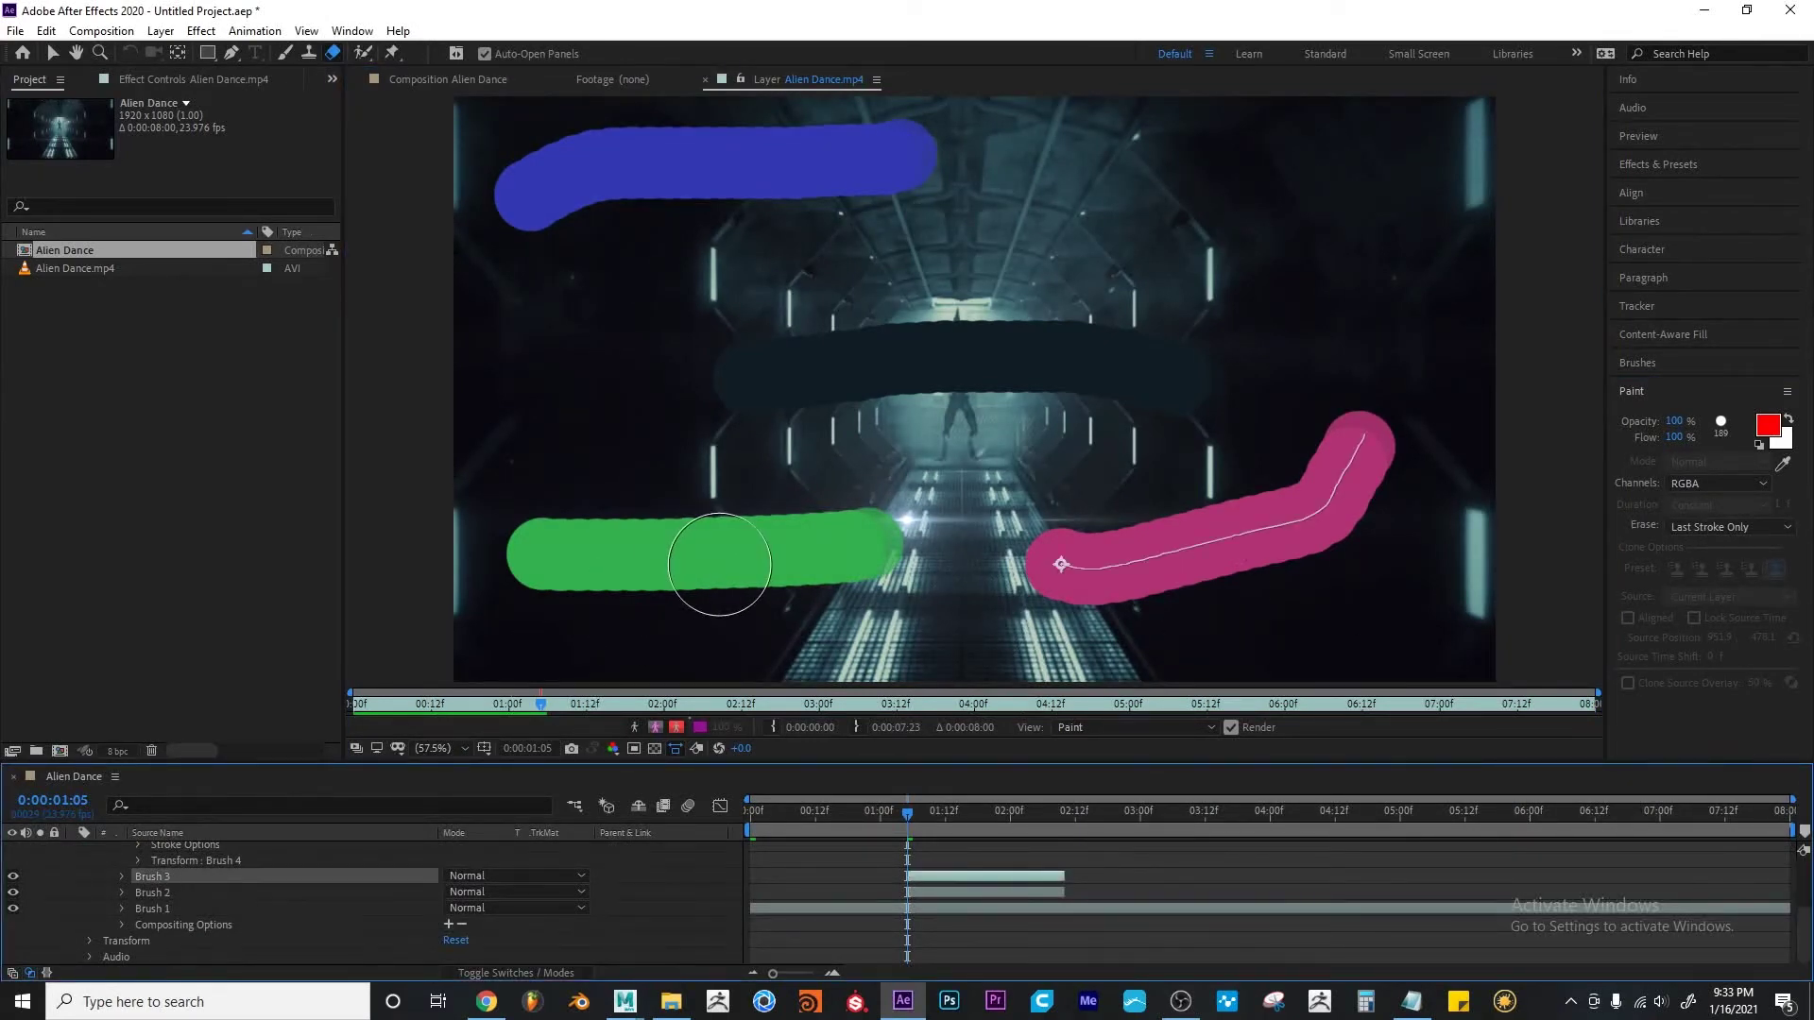
{"action": "scroll", "coordinate": [292, 837], "scroll_direction": "up", "scroll_amount": 3}
{"action": "left_click", "coordinate": [162, 909]}
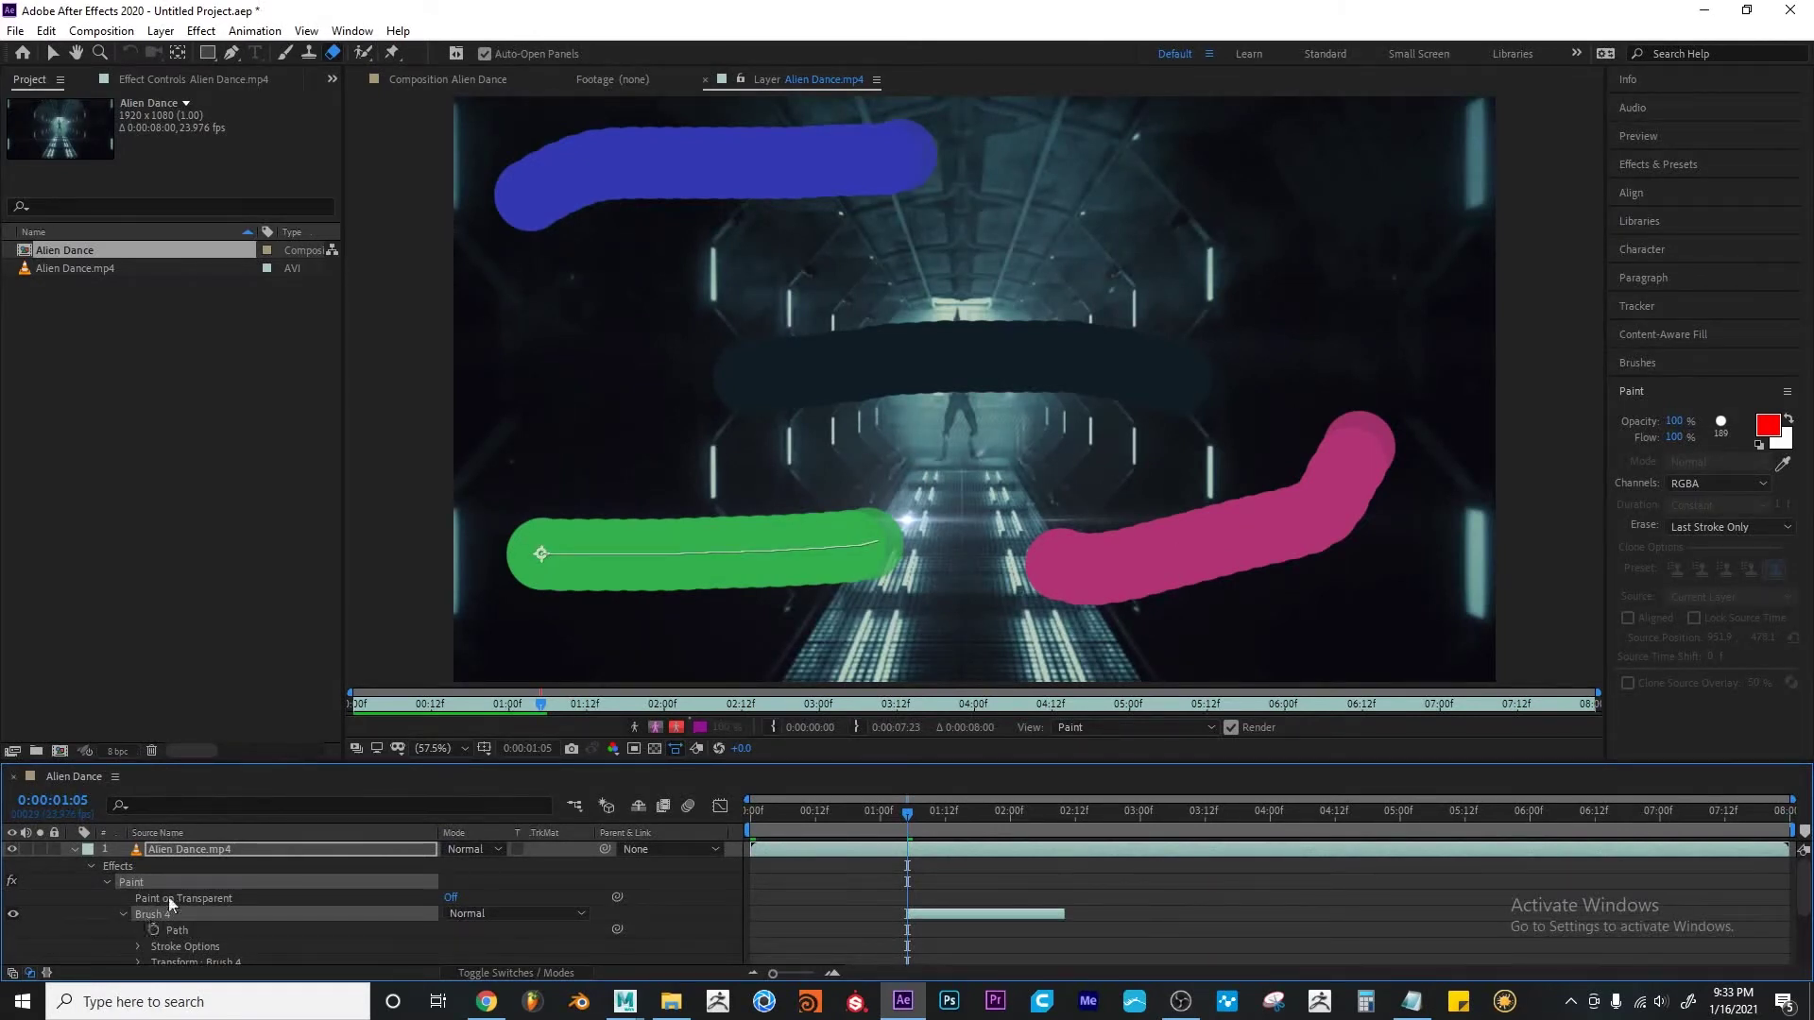
{"action": "left_click", "coordinate": [124, 916]}
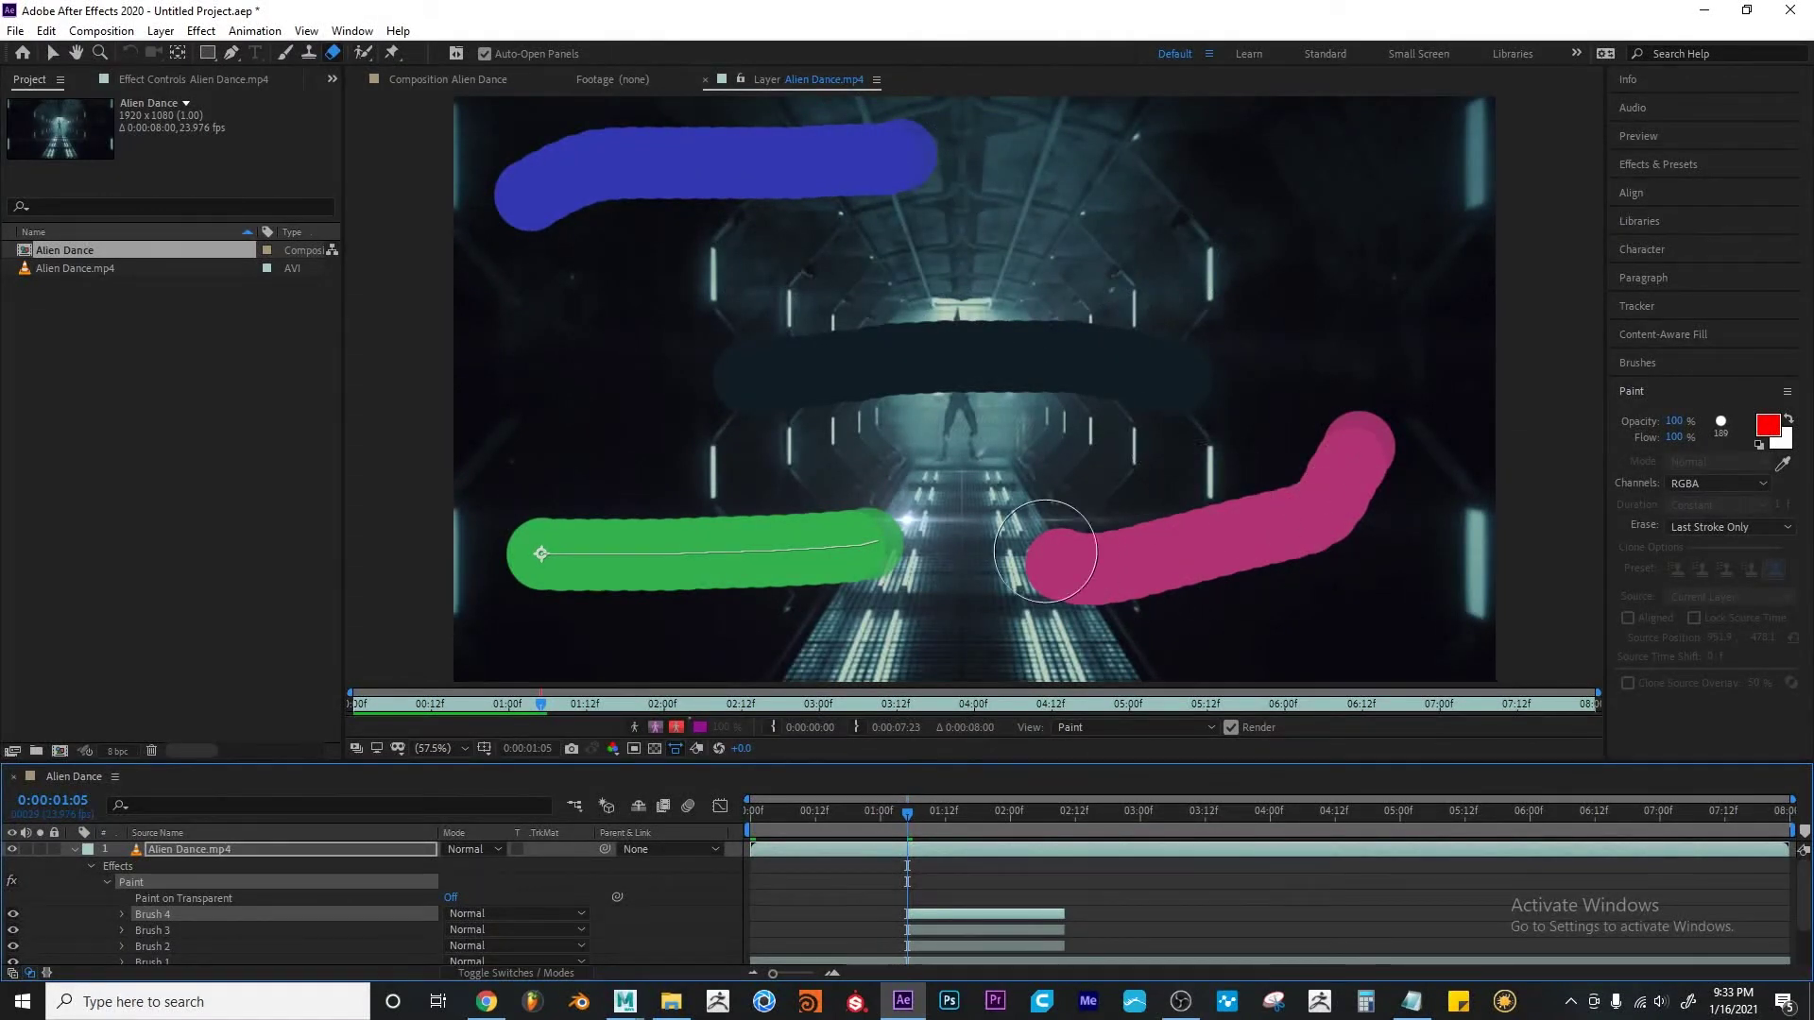
{"action": "left_click_drag", "start_coordinate": [1046, 551], "coordinate": [529, 558]}
{"action": "key", "text": "ctrl+z"}
{"action": "key", "text": "ctrl+z"}
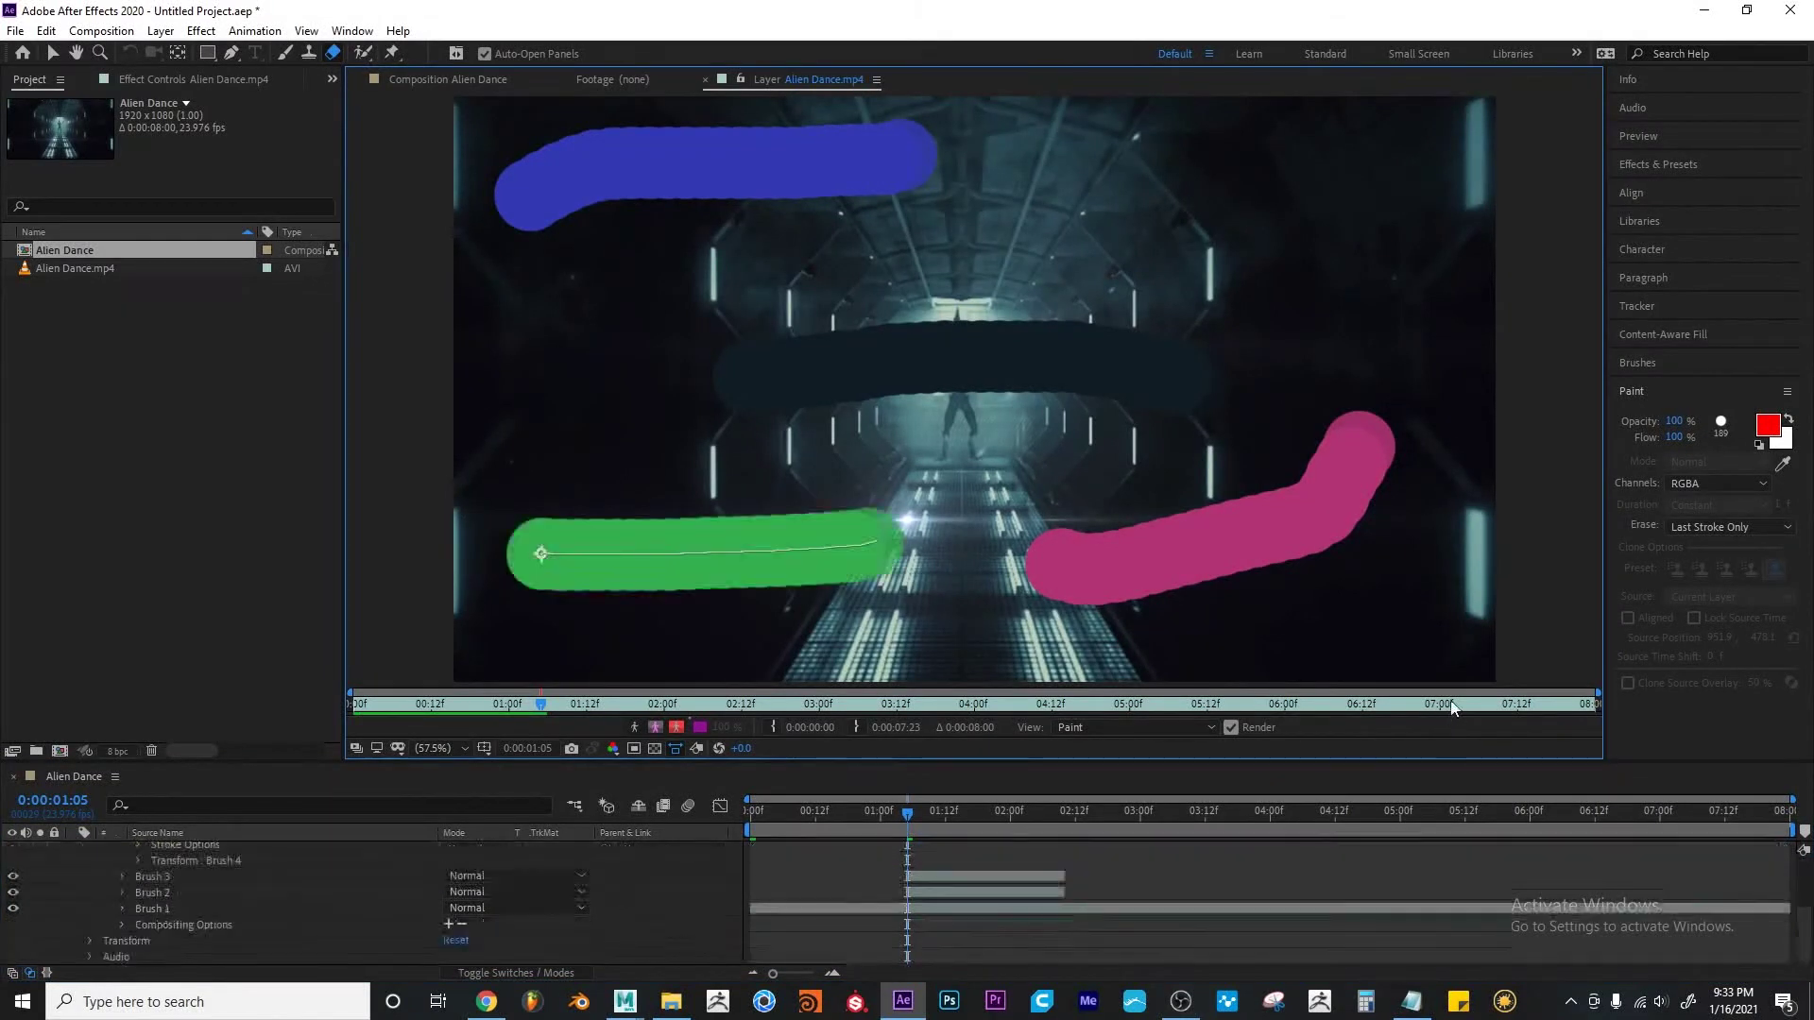
{"action": "mouse_move", "coordinate": [959, 530]}
{"action": "left_mouse_down"}
{"action": "mouse_move", "coordinate": [693, 477]}
{"action": "mouse_move", "coordinate": [686, 534]}
{"action": "mouse_move", "coordinate": [871, 543]}
{"action": "mouse_move", "coordinate": [539, 551]}
{"action": "left_mouse_up"}
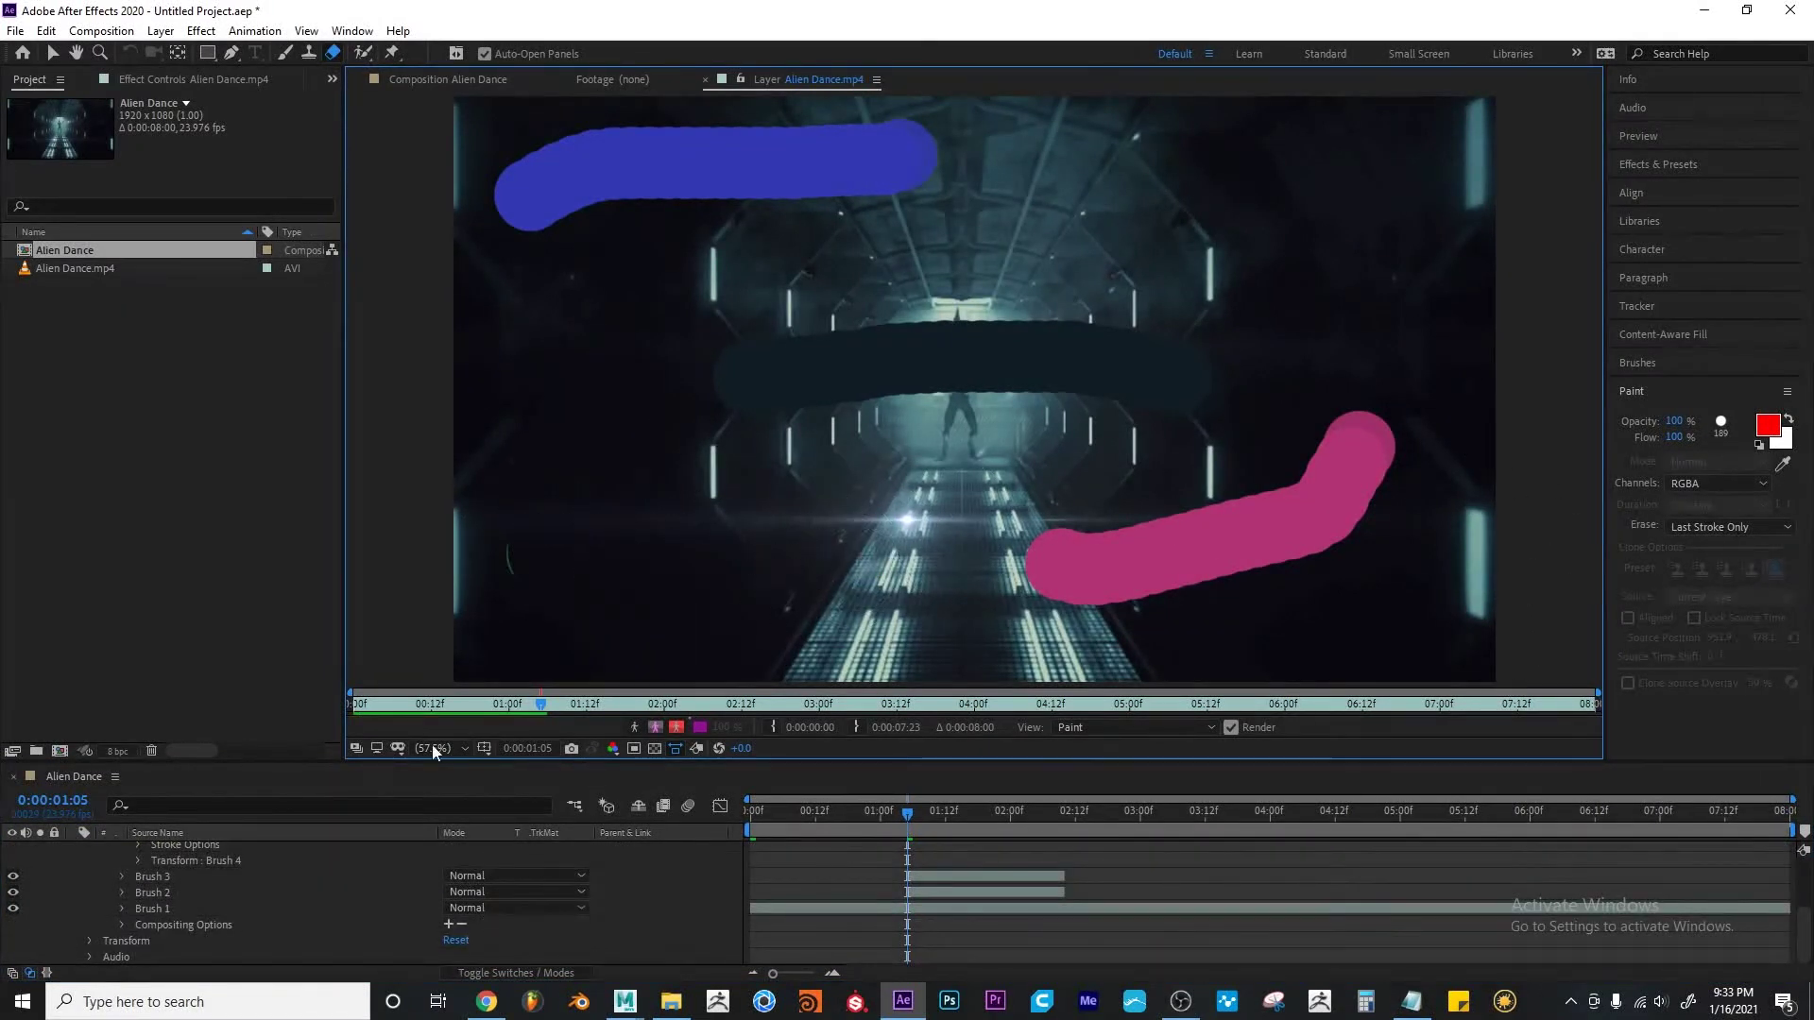
{"action": "scroll", "coordinate": [173, 914], "scroll_direction": "up", "scroll_amount": 3}
{"action": "key", "text": "ctrl+z"}
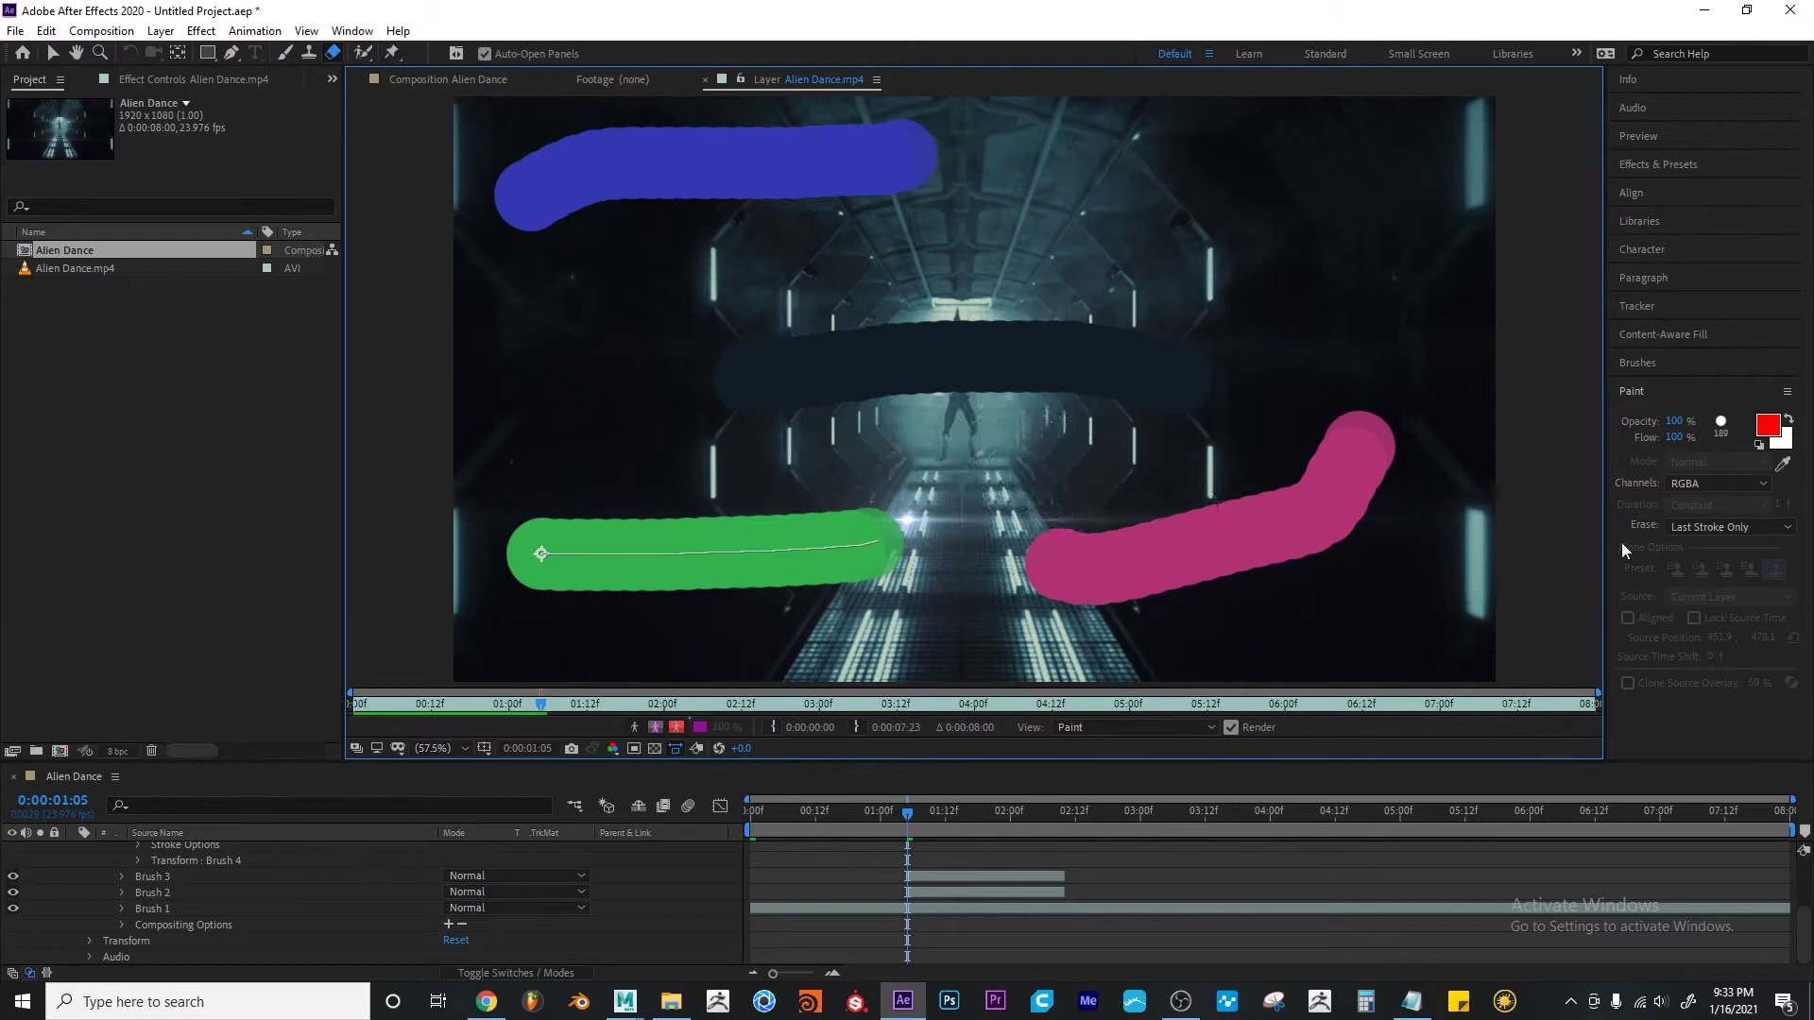
{"action": "left_click", "coordinate": [1736, 527]}
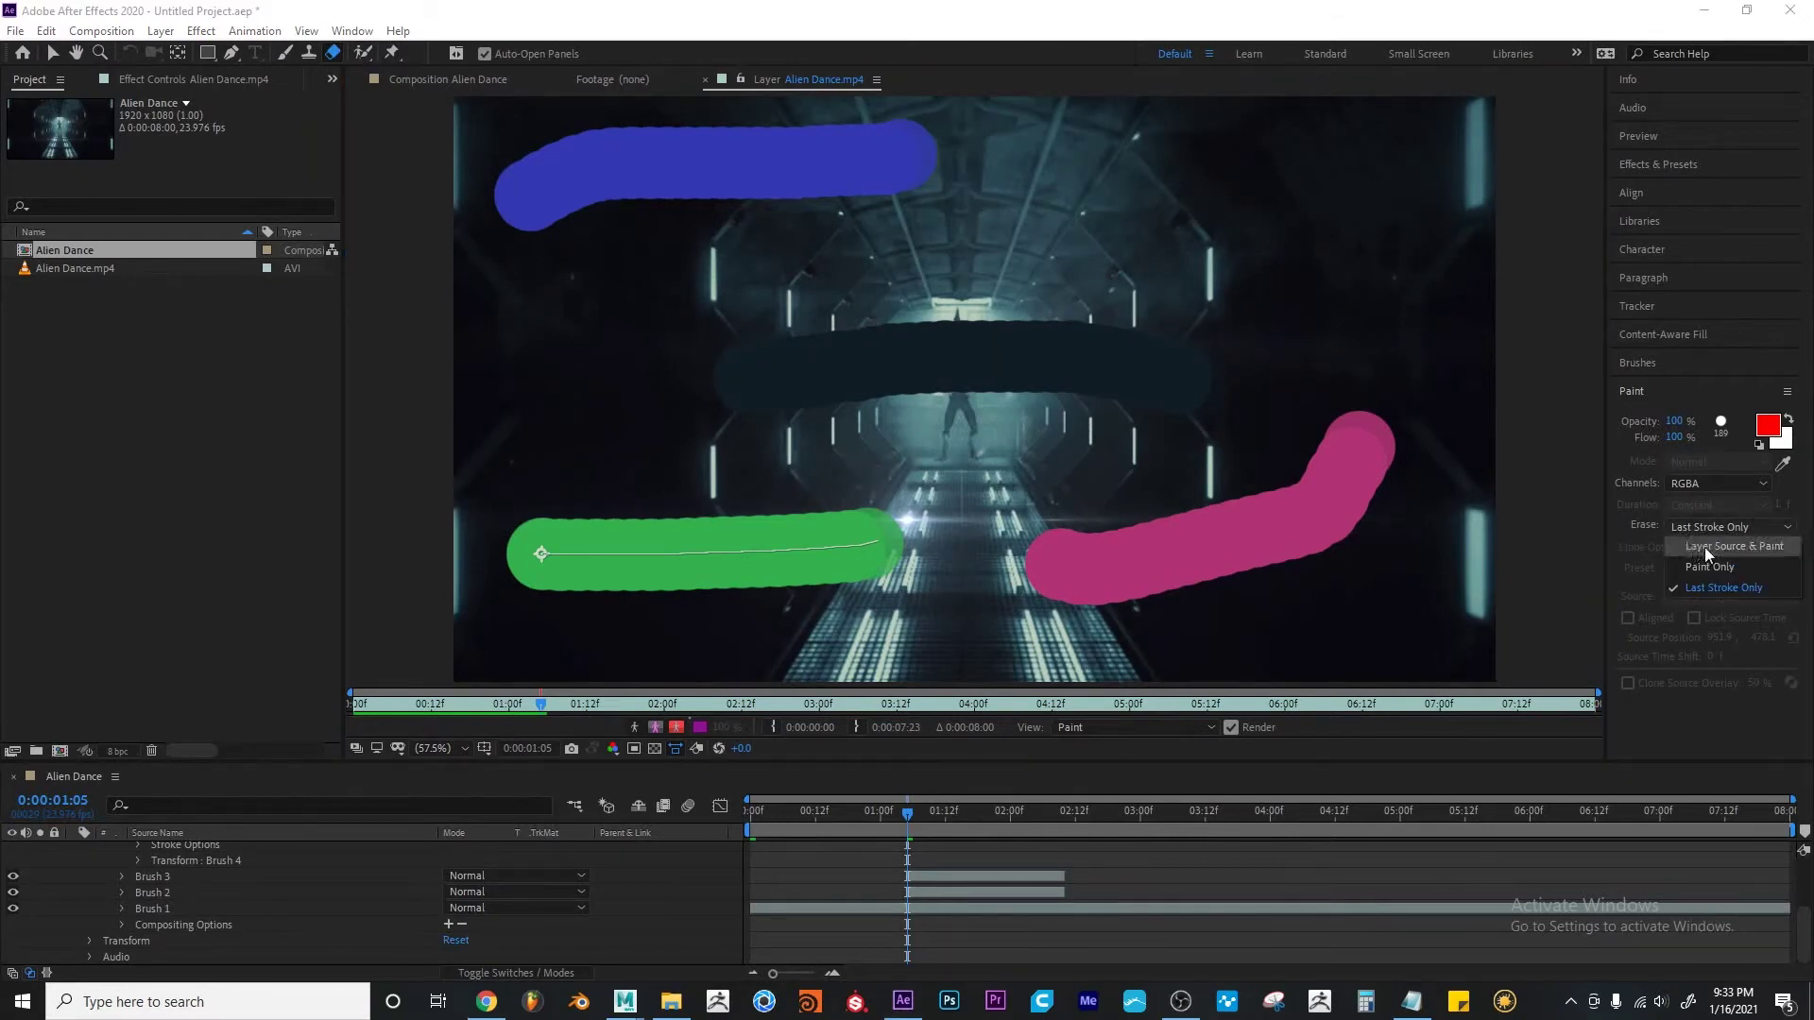
Set Erase to Paint Only, erase across the dark, blue, green and pink strokes, then undo
{"action": "left_click", "coordinate": [1736, 567]}
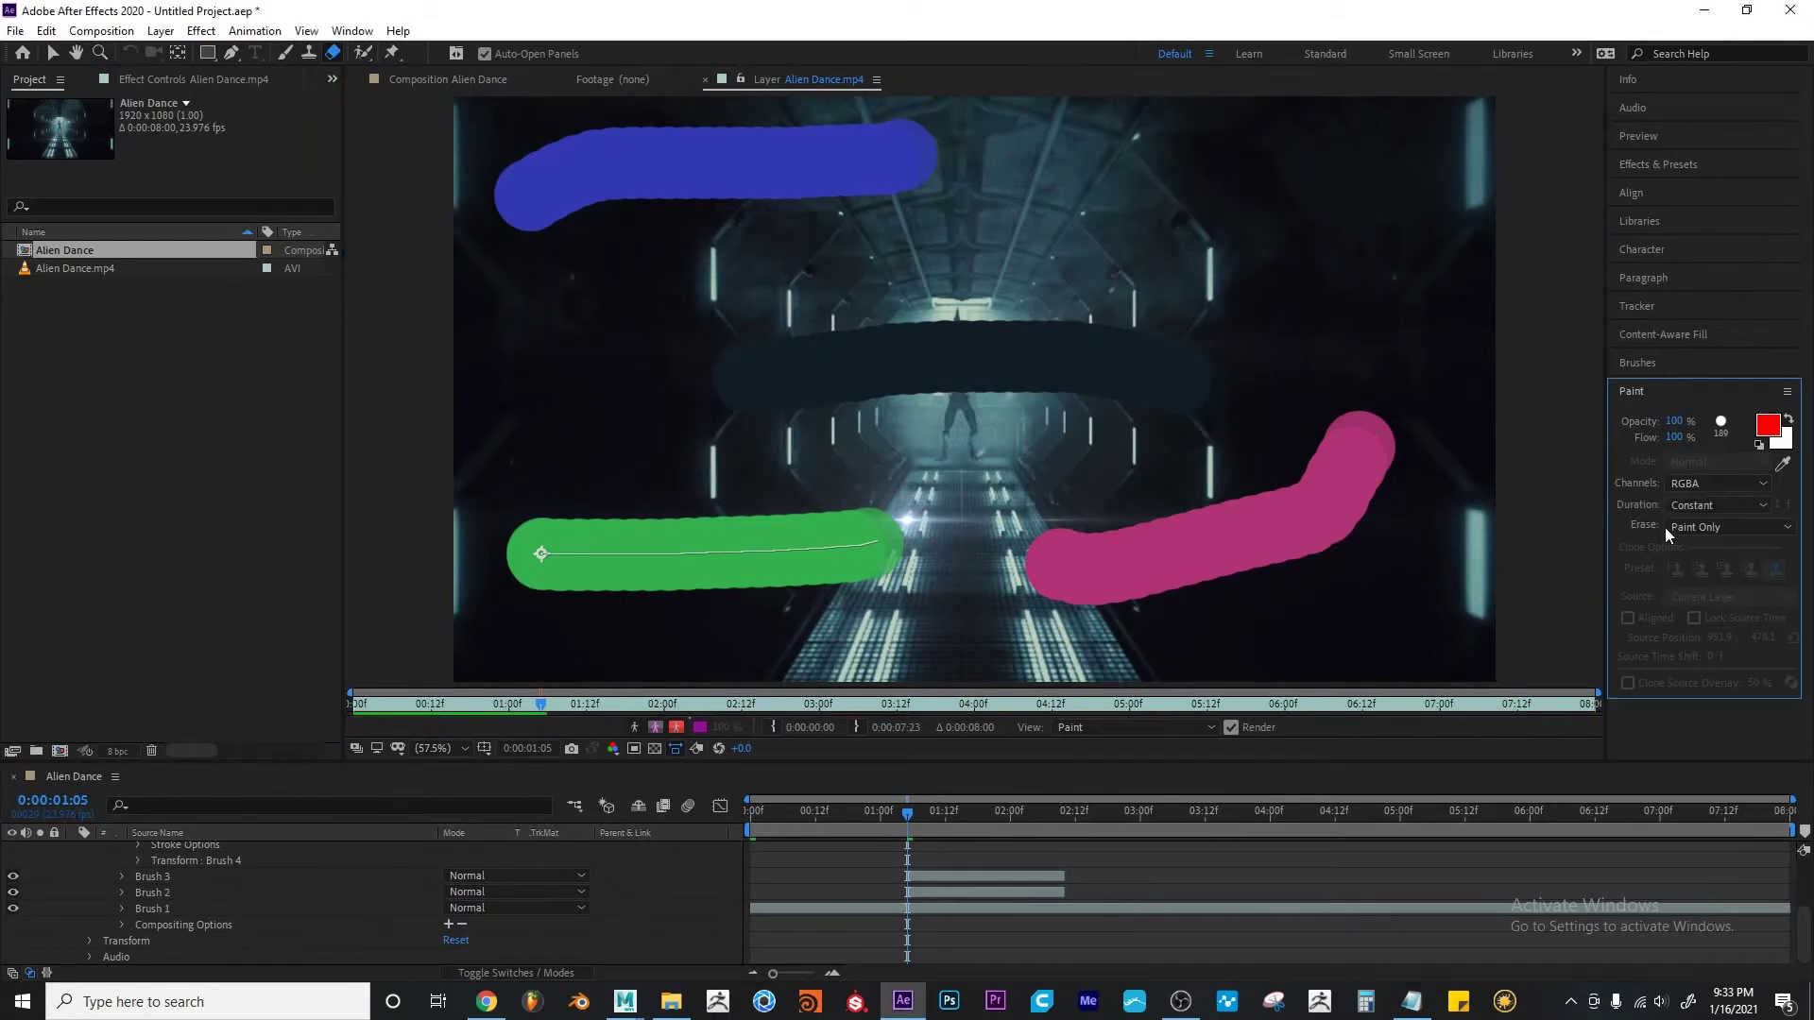
{"action": "mouse_move", "coordinate": [1194, 384]}
{"action": "left_mouse_down"}
{"action": "mouse_move", "coordinate": [1061, 405]}
{"action": "mouse_move", "coordinate": [945, 382]}
{"action": "left_mouse_up"}
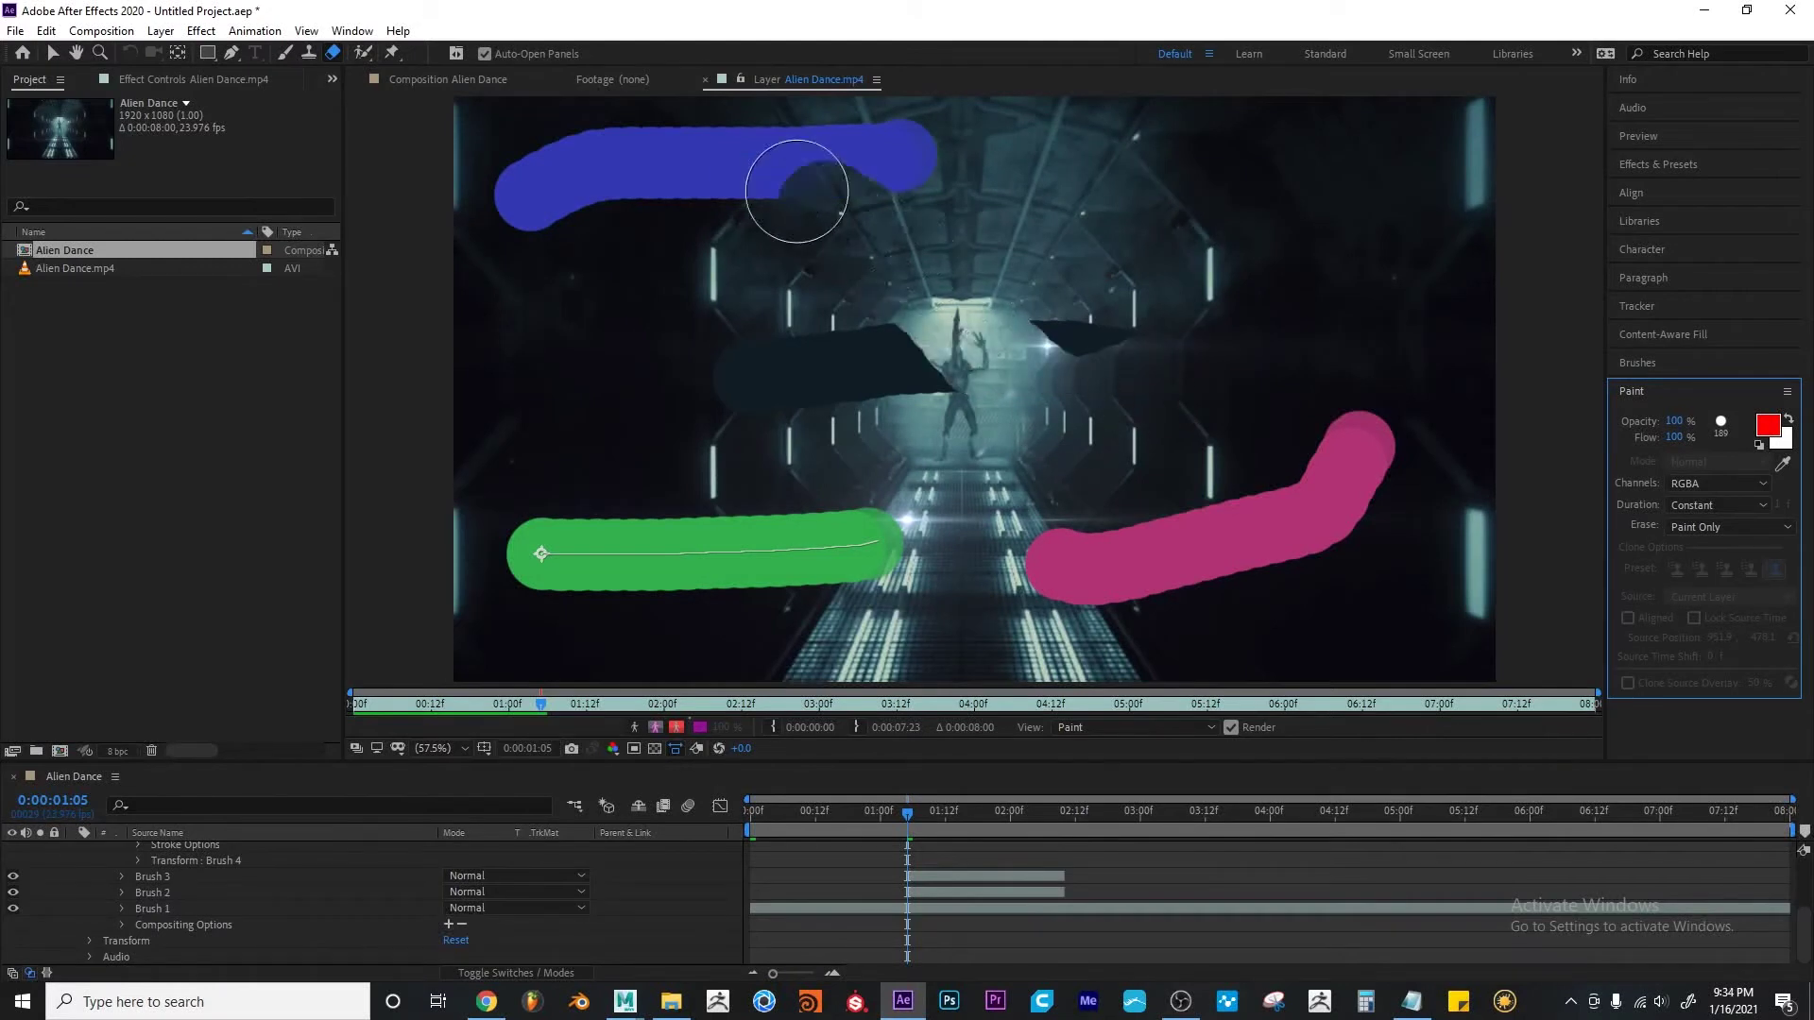
{"action": "mouse_move", "coordinate": [796, 192]}
{"action": "left_mouse_down"}
{"action": "mouse_move", "coordinate": [702, 230]}
{"action": "mouse_move", "coordinate": [655, 390]}
{"action": "mouse_move", "coordinate": [689, 513]}
{"action": "mouse_move", "coordinate": [834, 486]}
{"action": "mouse_move", "coordinate": [1053, 485]}
{"action": "mouse_move", "coordinate": [1278, 532]}
{"action": "mouse_move", "coordinate": [1344, 387]}
{"action": "mouse_move", "coordinate": [1116, 348]}
{"action": "mouse_move", "coordinate": [976, 376]}
{"action": "mouse_move", "coordinate": [845, 478]}
{"action": "mouse_move", "coordinate": [688, 479]}
{"action": "mouse_move", "coordinate": [668, 384]}
{"action": "mouse_move", "coordinate": [582, 221]}
{"action": "mouse_move", "coordinate": [869, 218]}
{"action": "mouse_move", "coordinate": [853, 317]}
{"action": "mouse_move", "coordinate": [1039, 397]}
{"action": "left_mouse_up"}
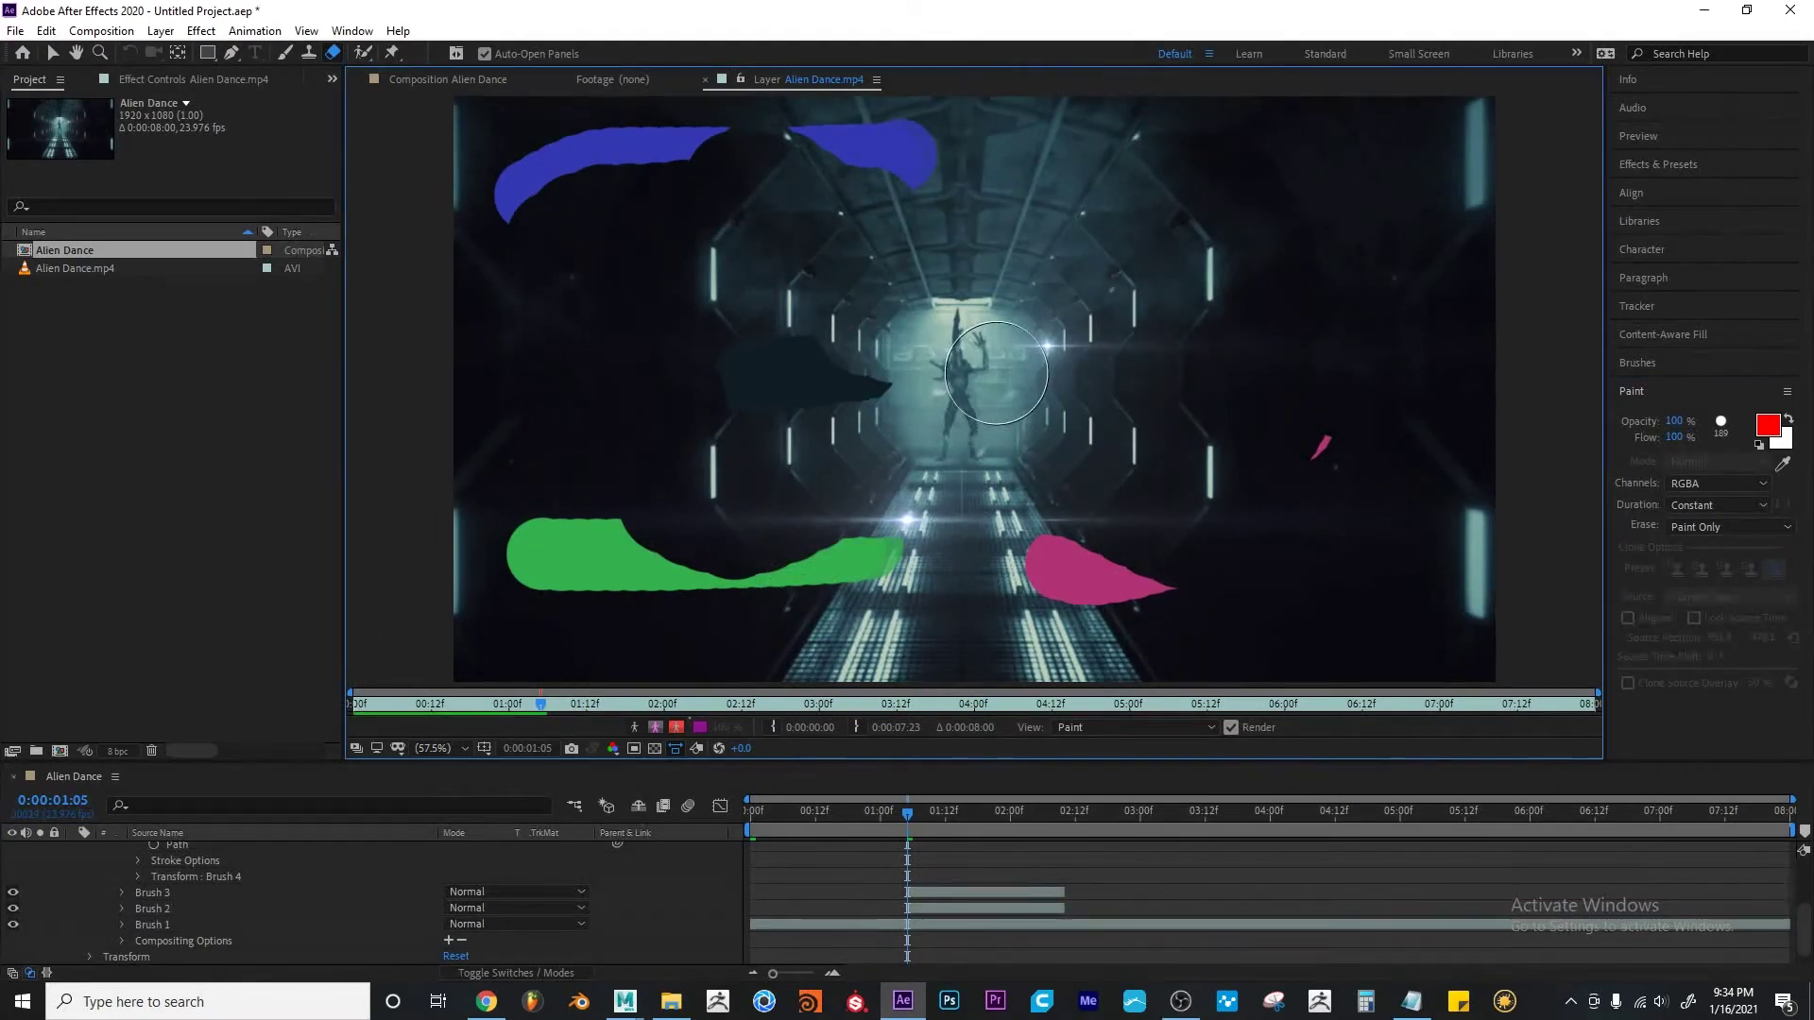
{"action": "key", "text": "ctrl+z"}
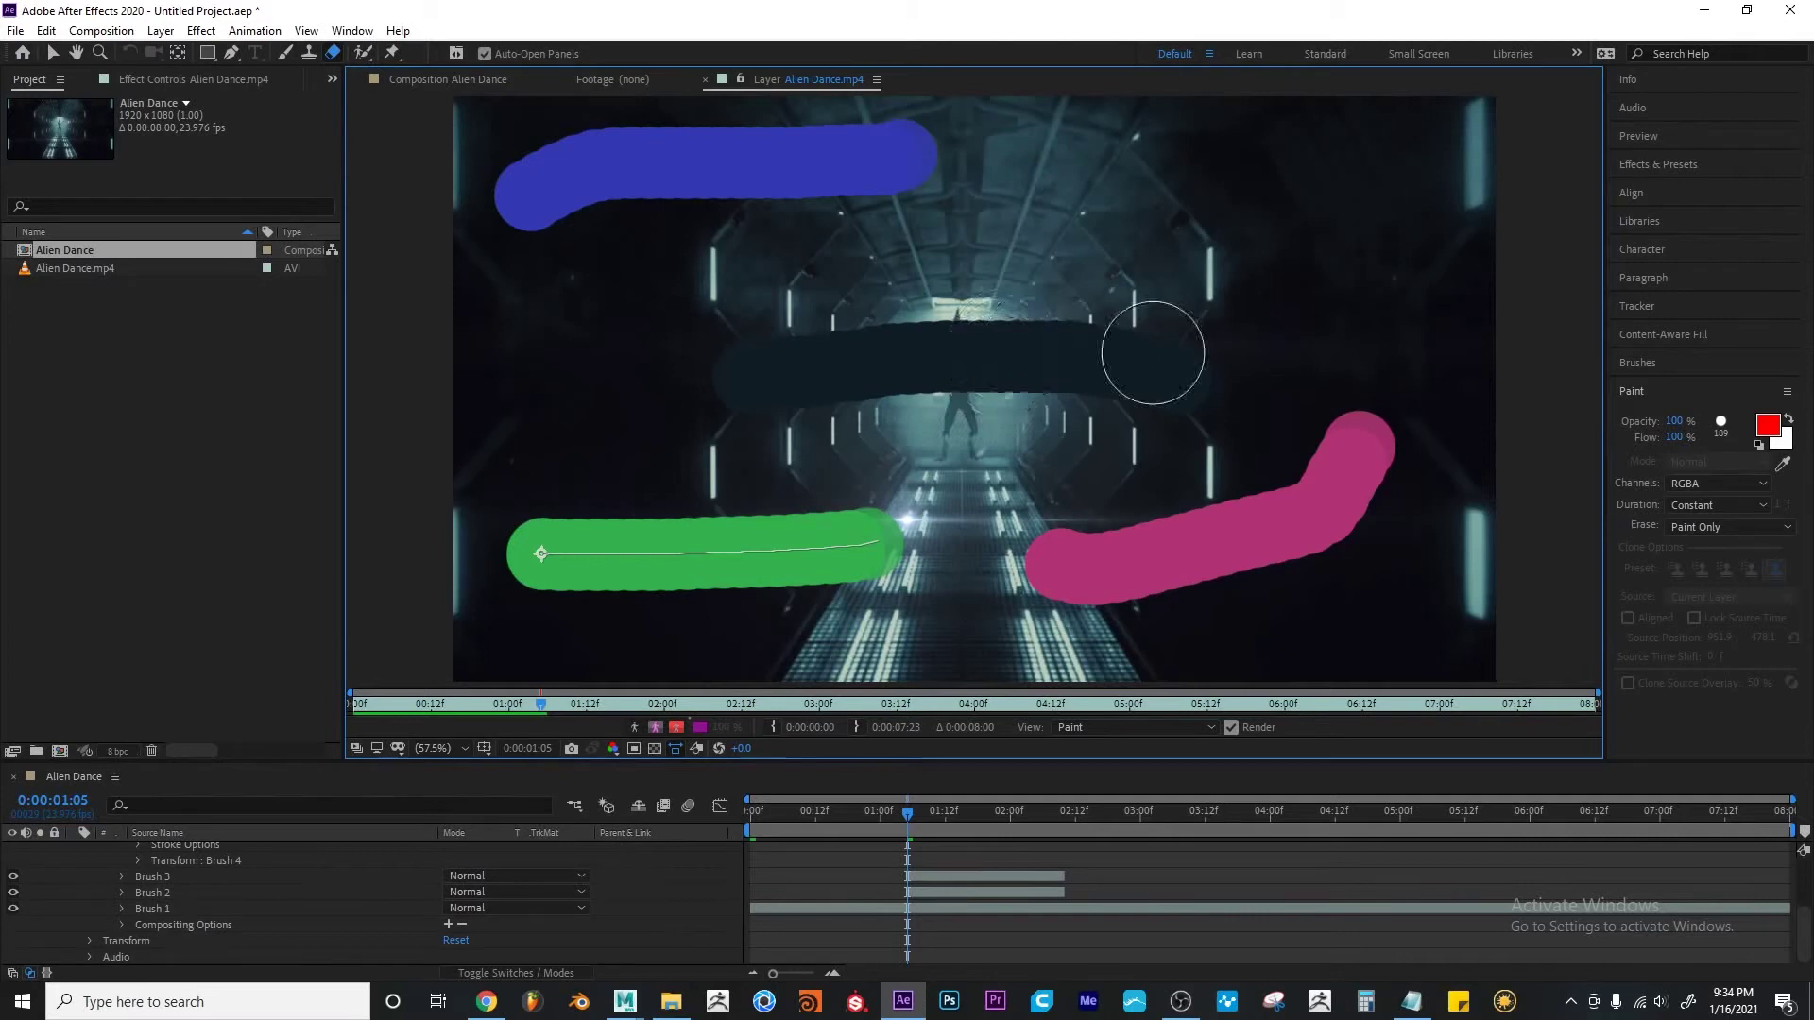
{"action": "left_click", "coordinate": [1739, 525]}
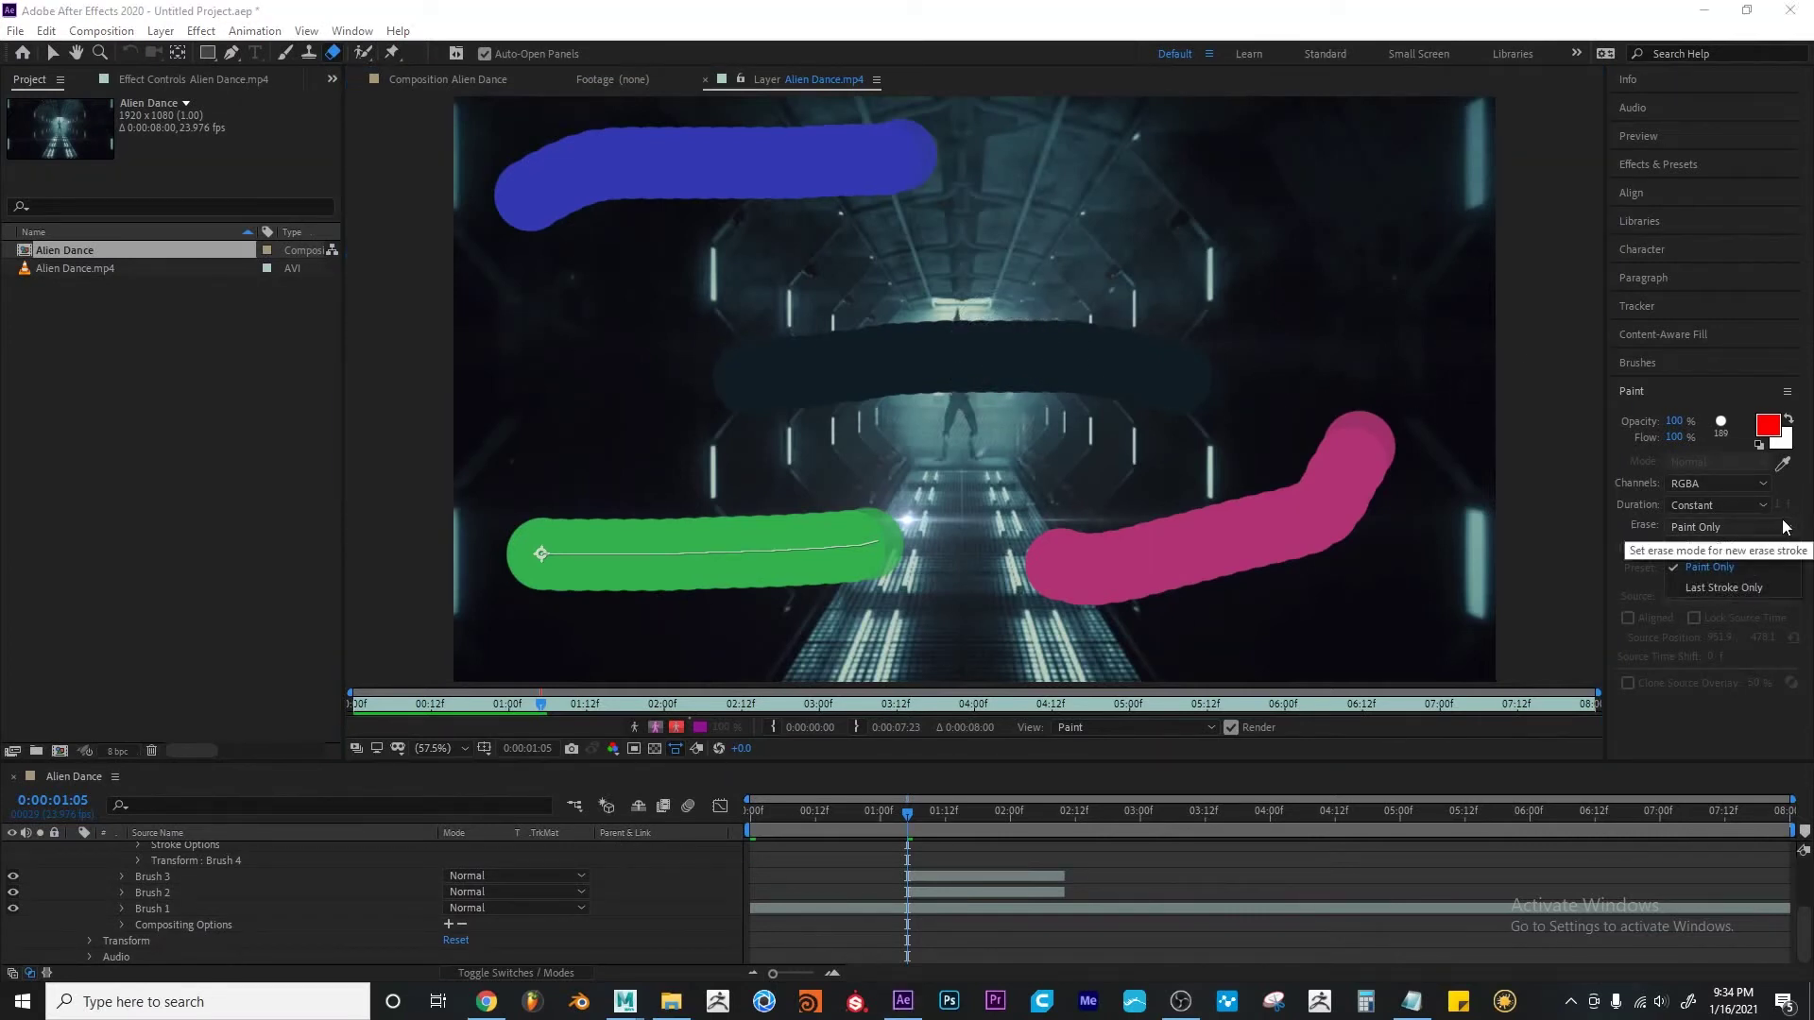
Switch Erase to Layer Source & Paint and drag a wavy eraser path from the pink stroke to the green
{"action": "left_click", "coordinate": [1740, 547]}
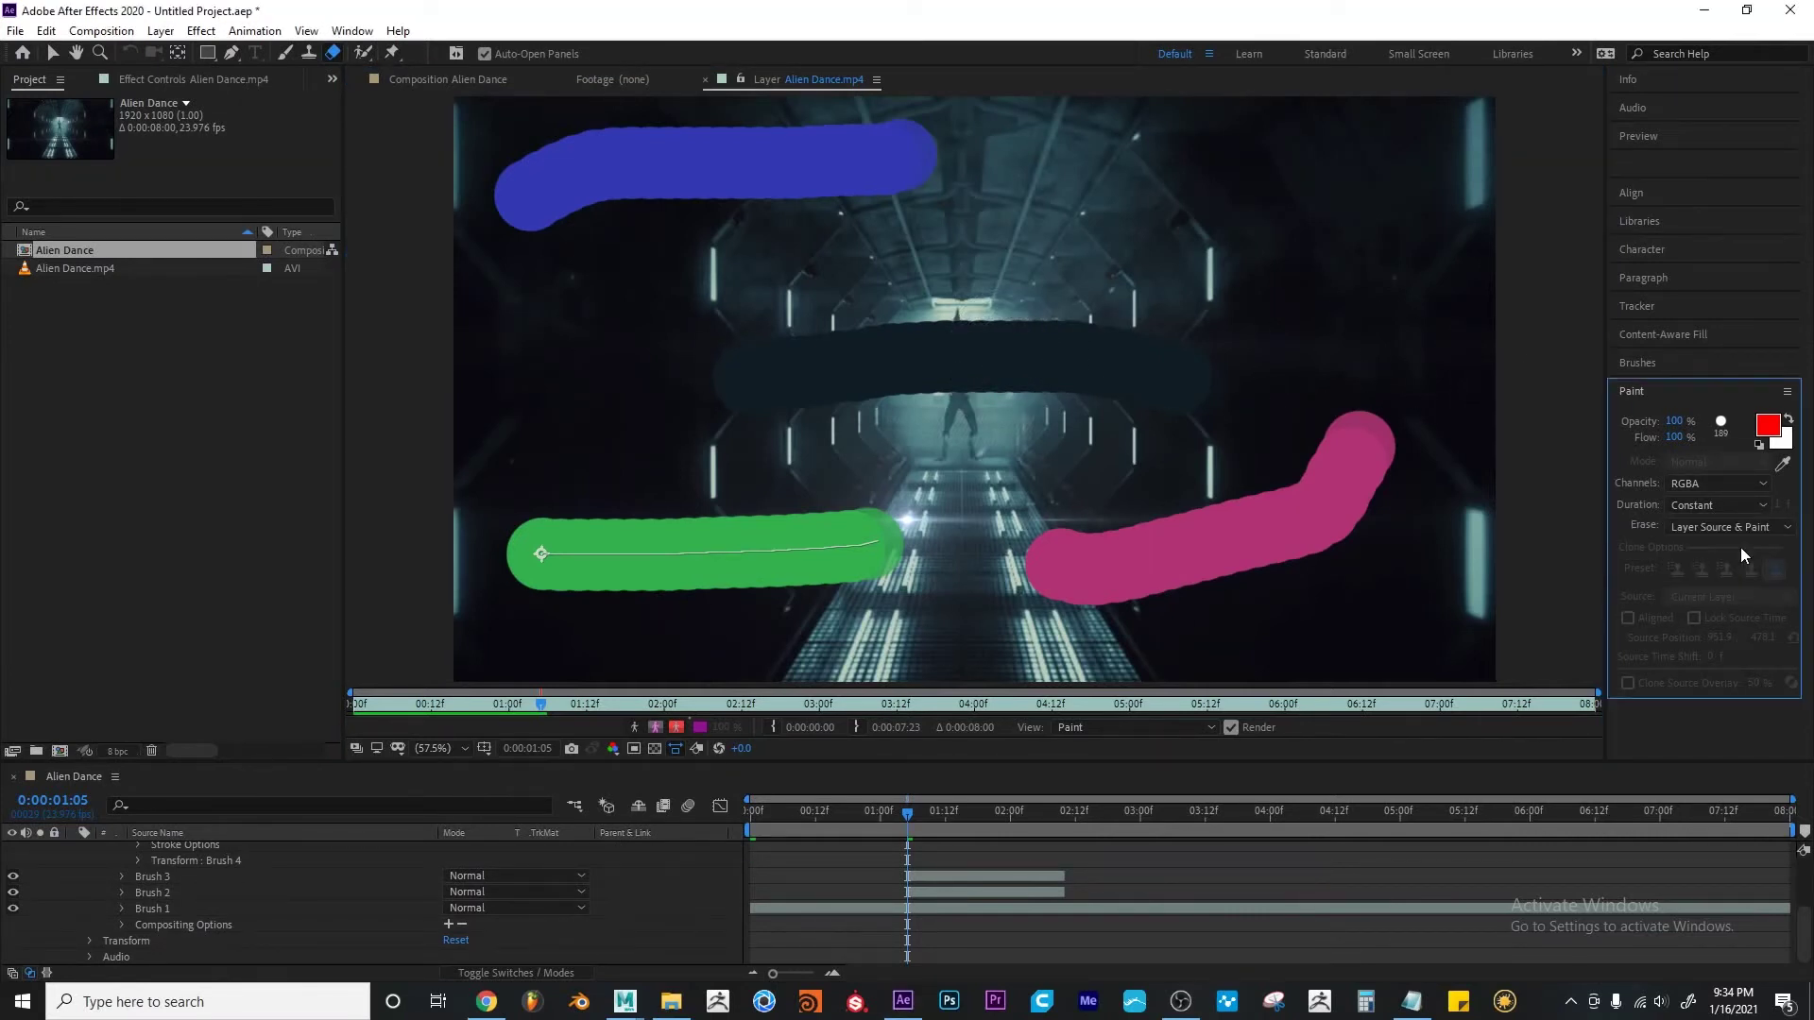
{"action": "mouse_move", "coordinate": [1241, 574]}
{"action": "left_mouse_down"}
{"action": "mouse_move", "coordinate": [1183, 432]}
{"action": "mouse_move", "coordinate": [1113, 378]}
{"action": "mouse_move", "coordinate": [1032, 351]}
{"action": "mouse_move", "coordinate": [860, 393]}
{"action": "mouse_move", "coordinate": [702, 557]}
{"action": "mouse_move", "coordinate": [639, 501]}
{"action": "mouse_move", "coordinate": [645, 435]}
{"action": "mouse_move", "coordinate": [740, 315]}
{"action": "mouse_move", "coordinate": [734, 221]}
{"action": "mouse_move", "coordinate": [689, 189]}
{"action": "left_mouse_up"}
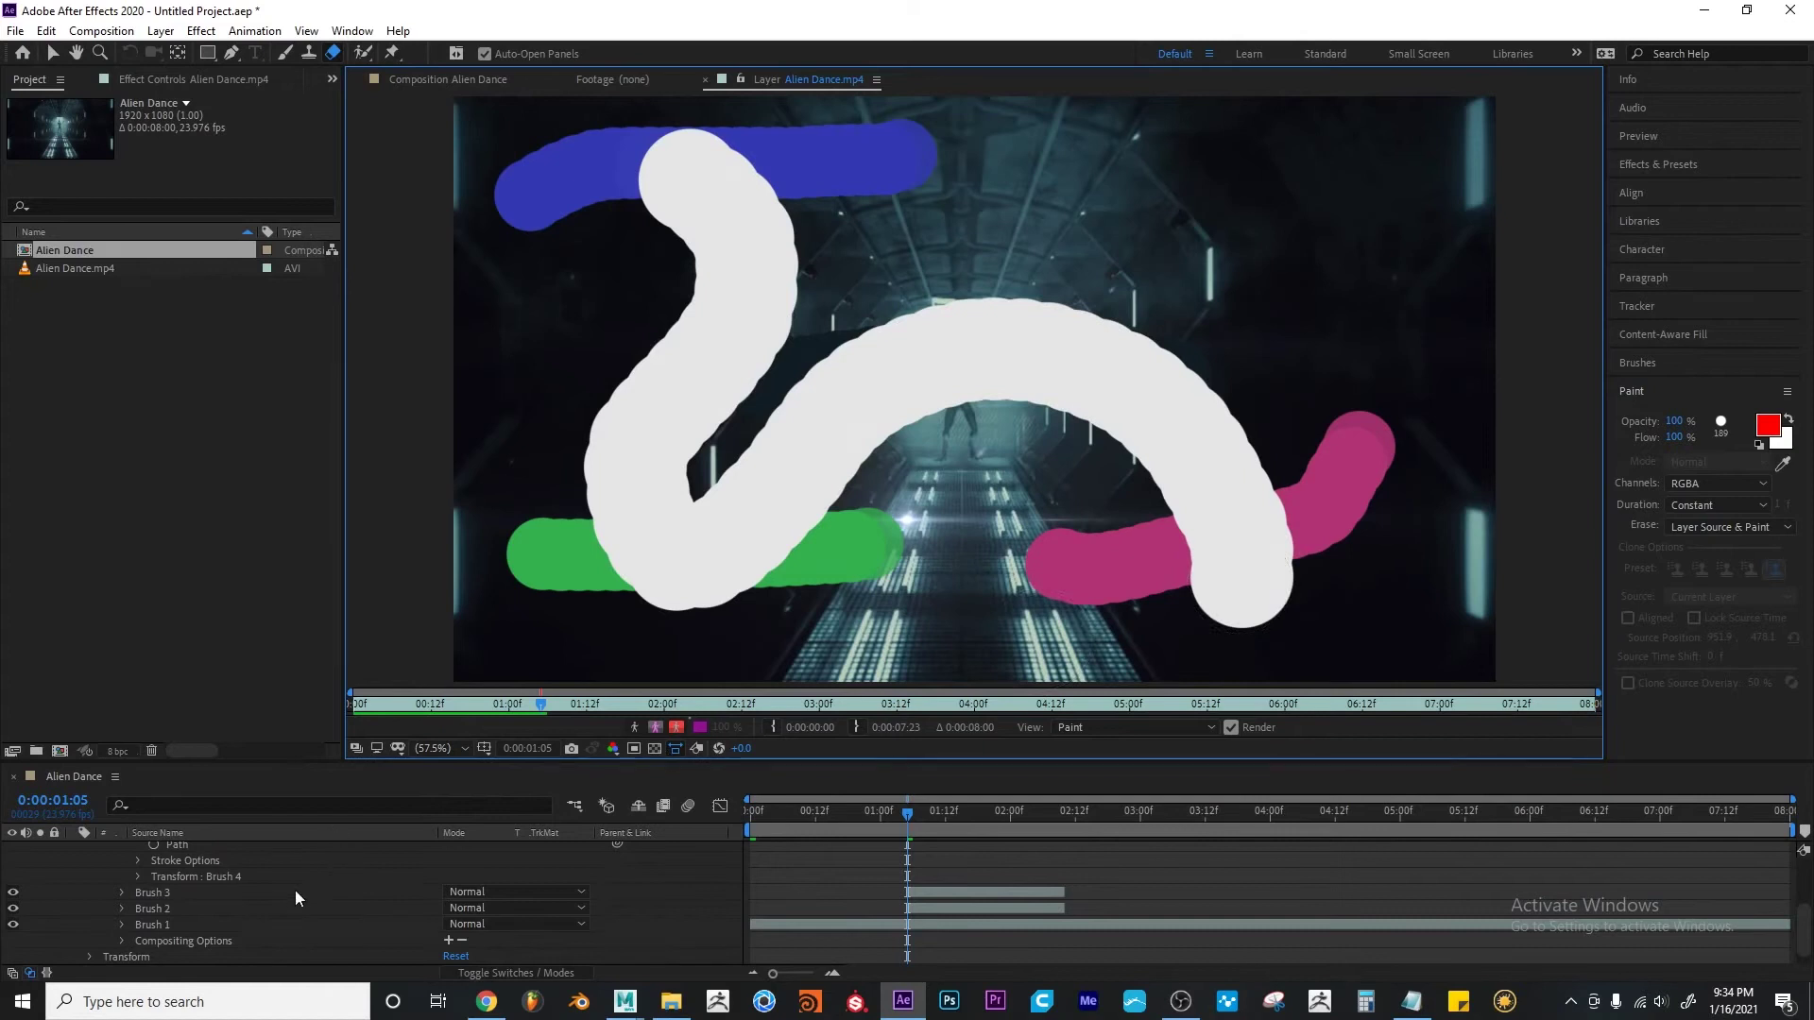
{"action": "scroll", "coordinate": [295, 890], "scroll_direction": "up", "scroll_amount": 3}
{"action": "left_click", "coordinate": [73, 849]}
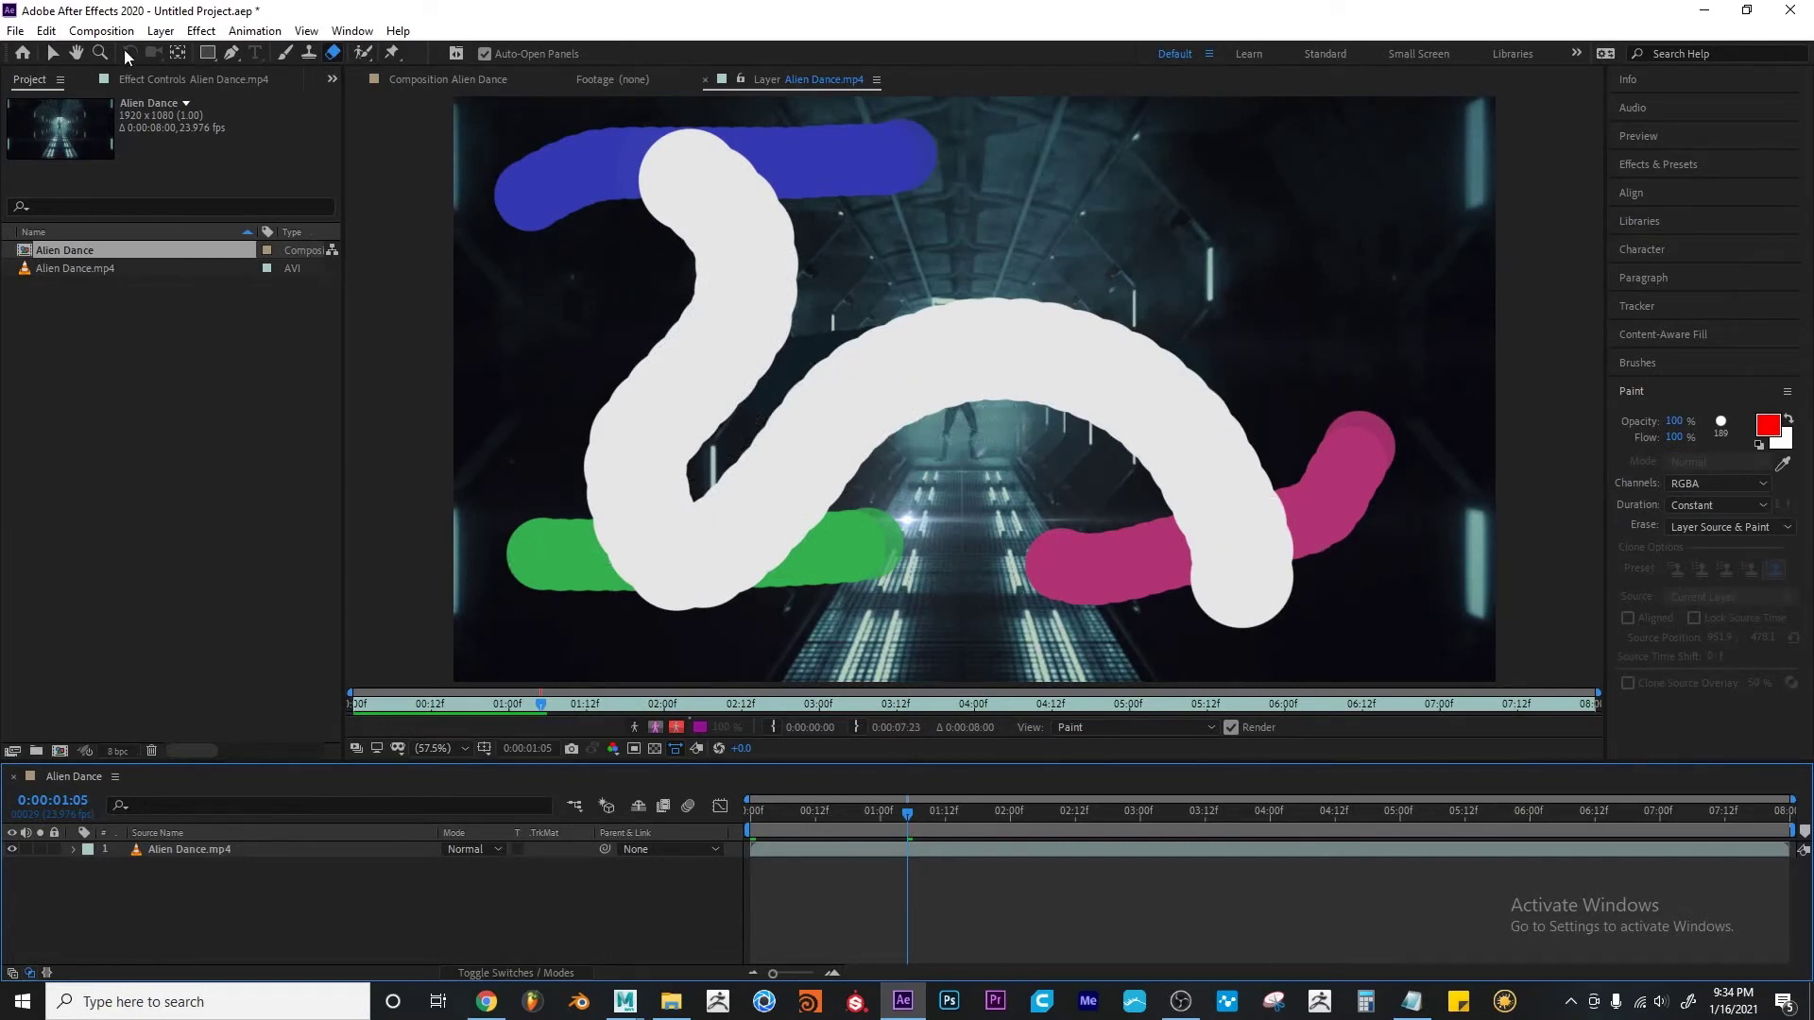
{"action": "left_click", "coordinate": [101, 30]}
Try a black background colour in Composition Settings and apply it
{"action": "left_click", "coordinate": [123, 76]}
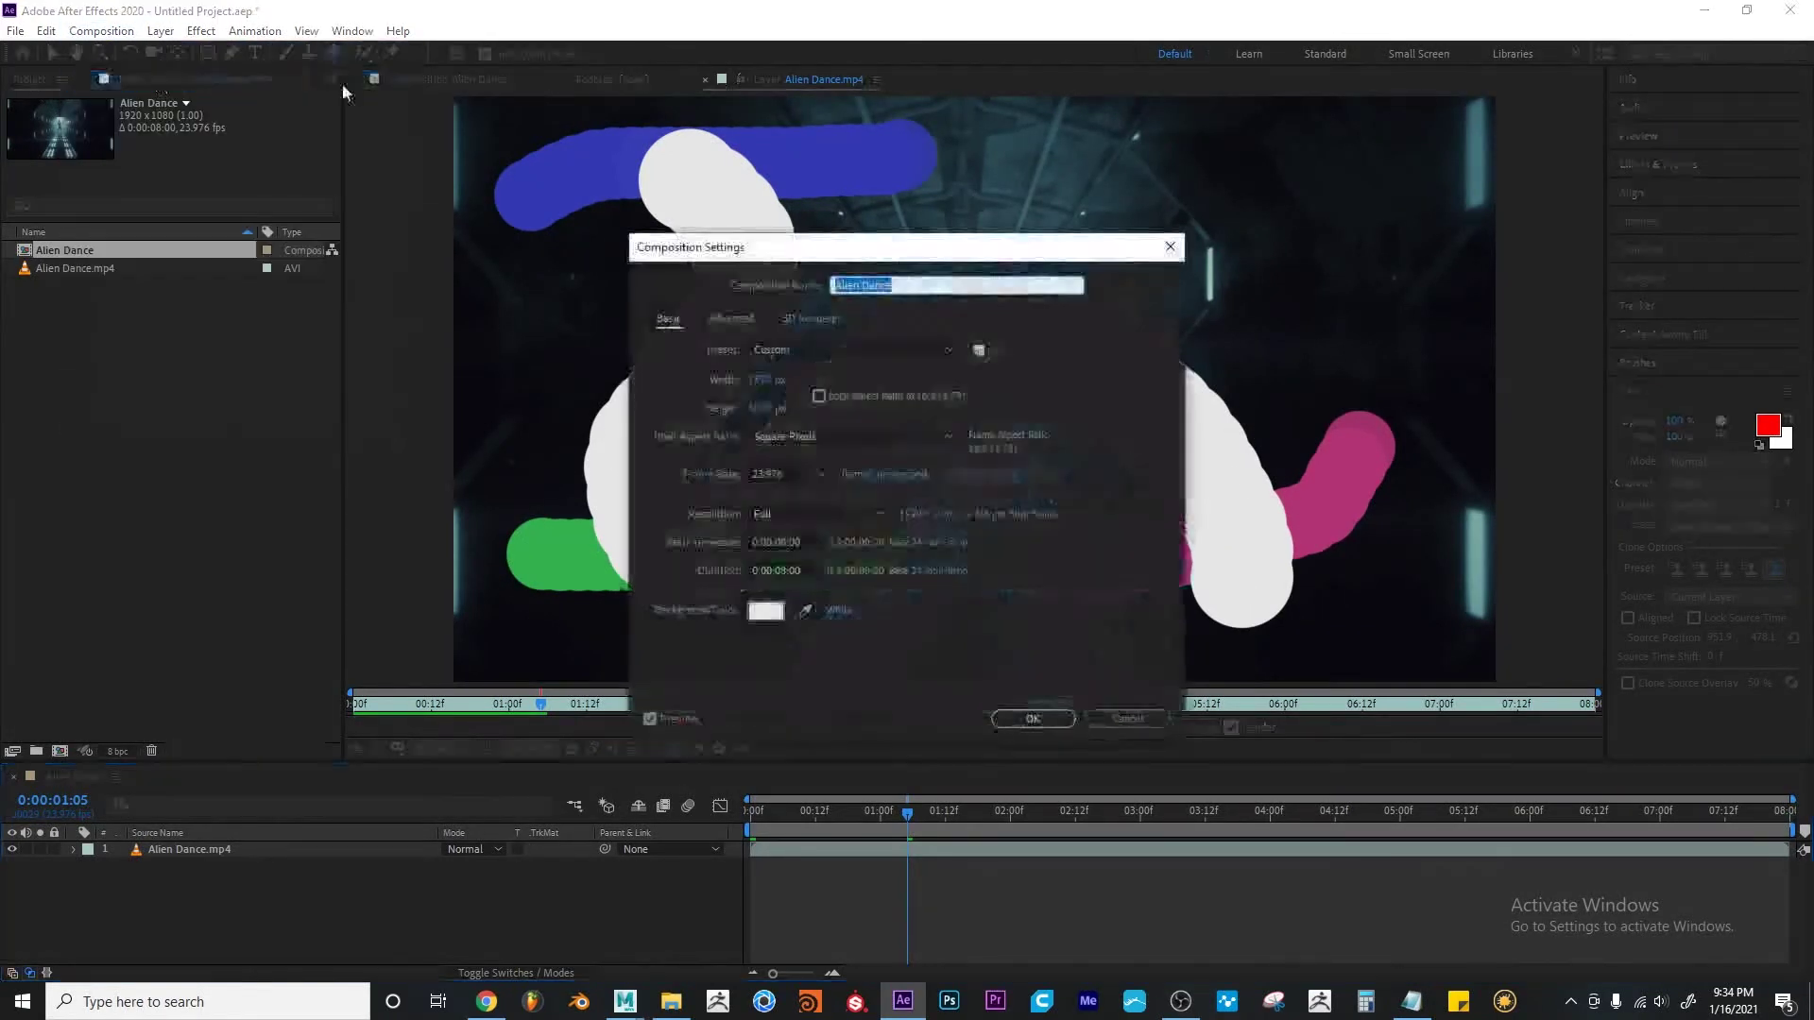
{"action": "left_click", "coordinate": [765, 611]}
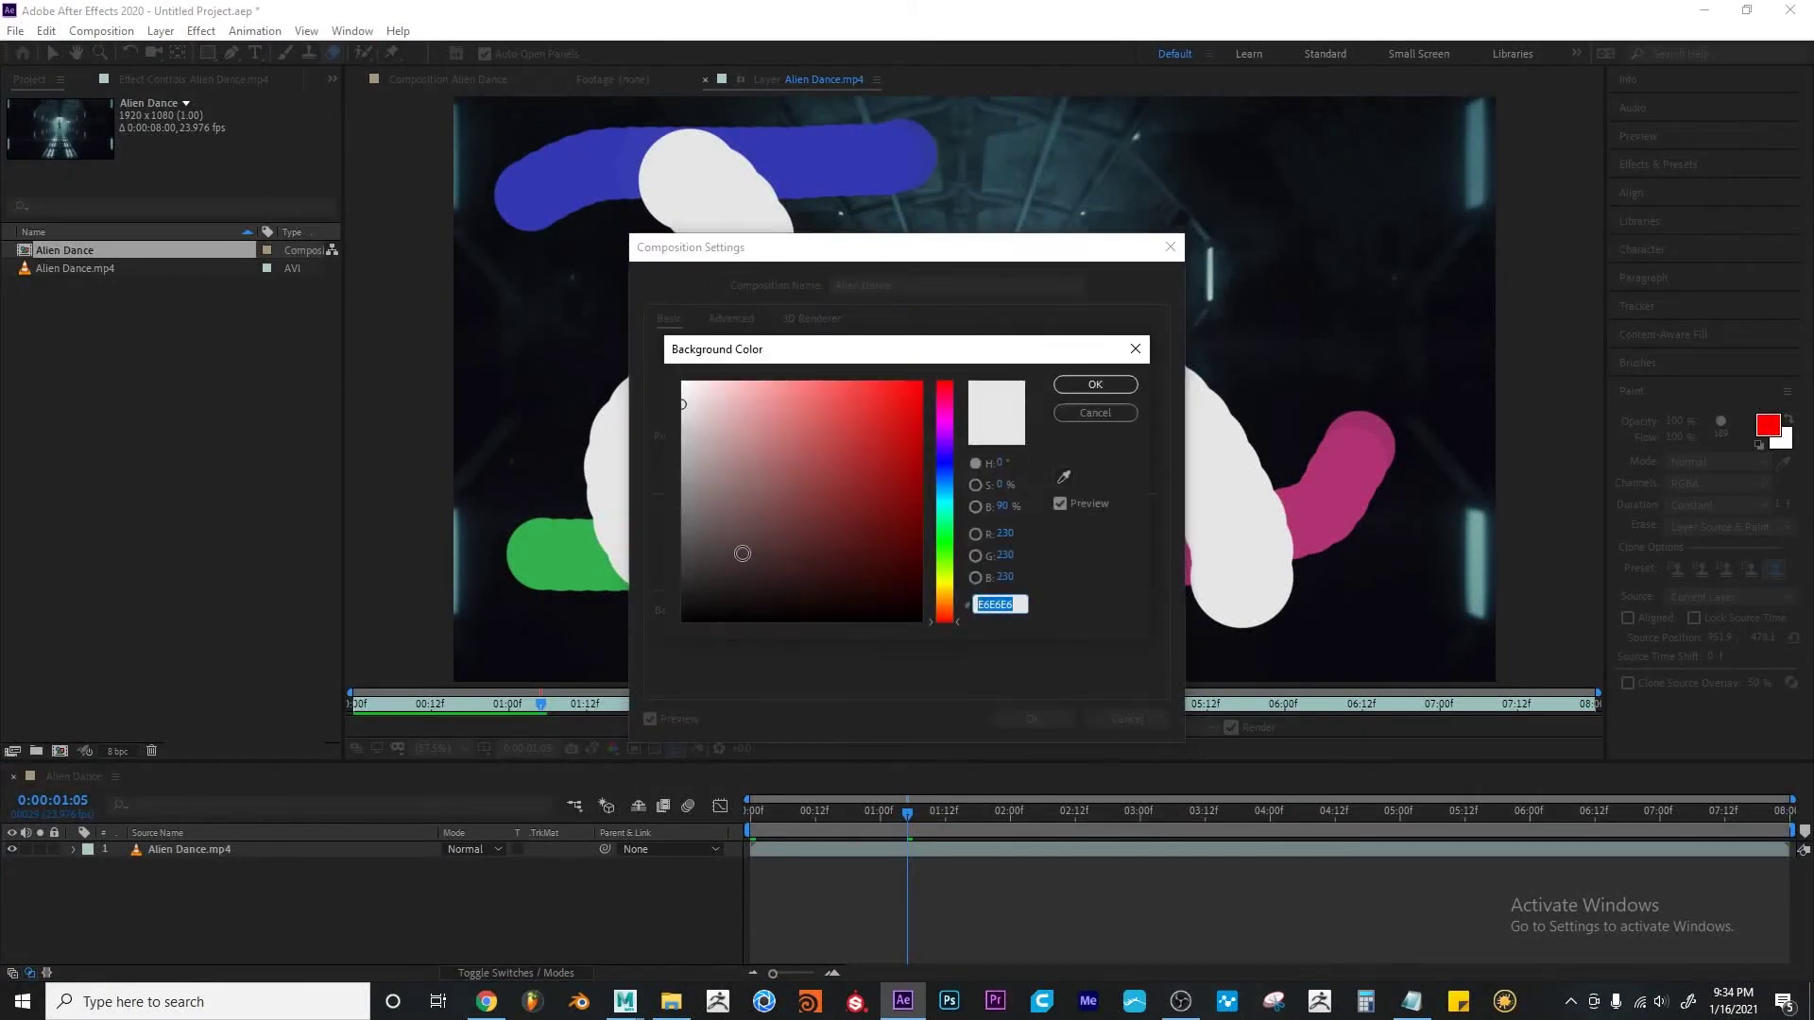
{"action": "left_click_drag", "start_coordinate": [743, 554], "coordinate": [684, 619]}
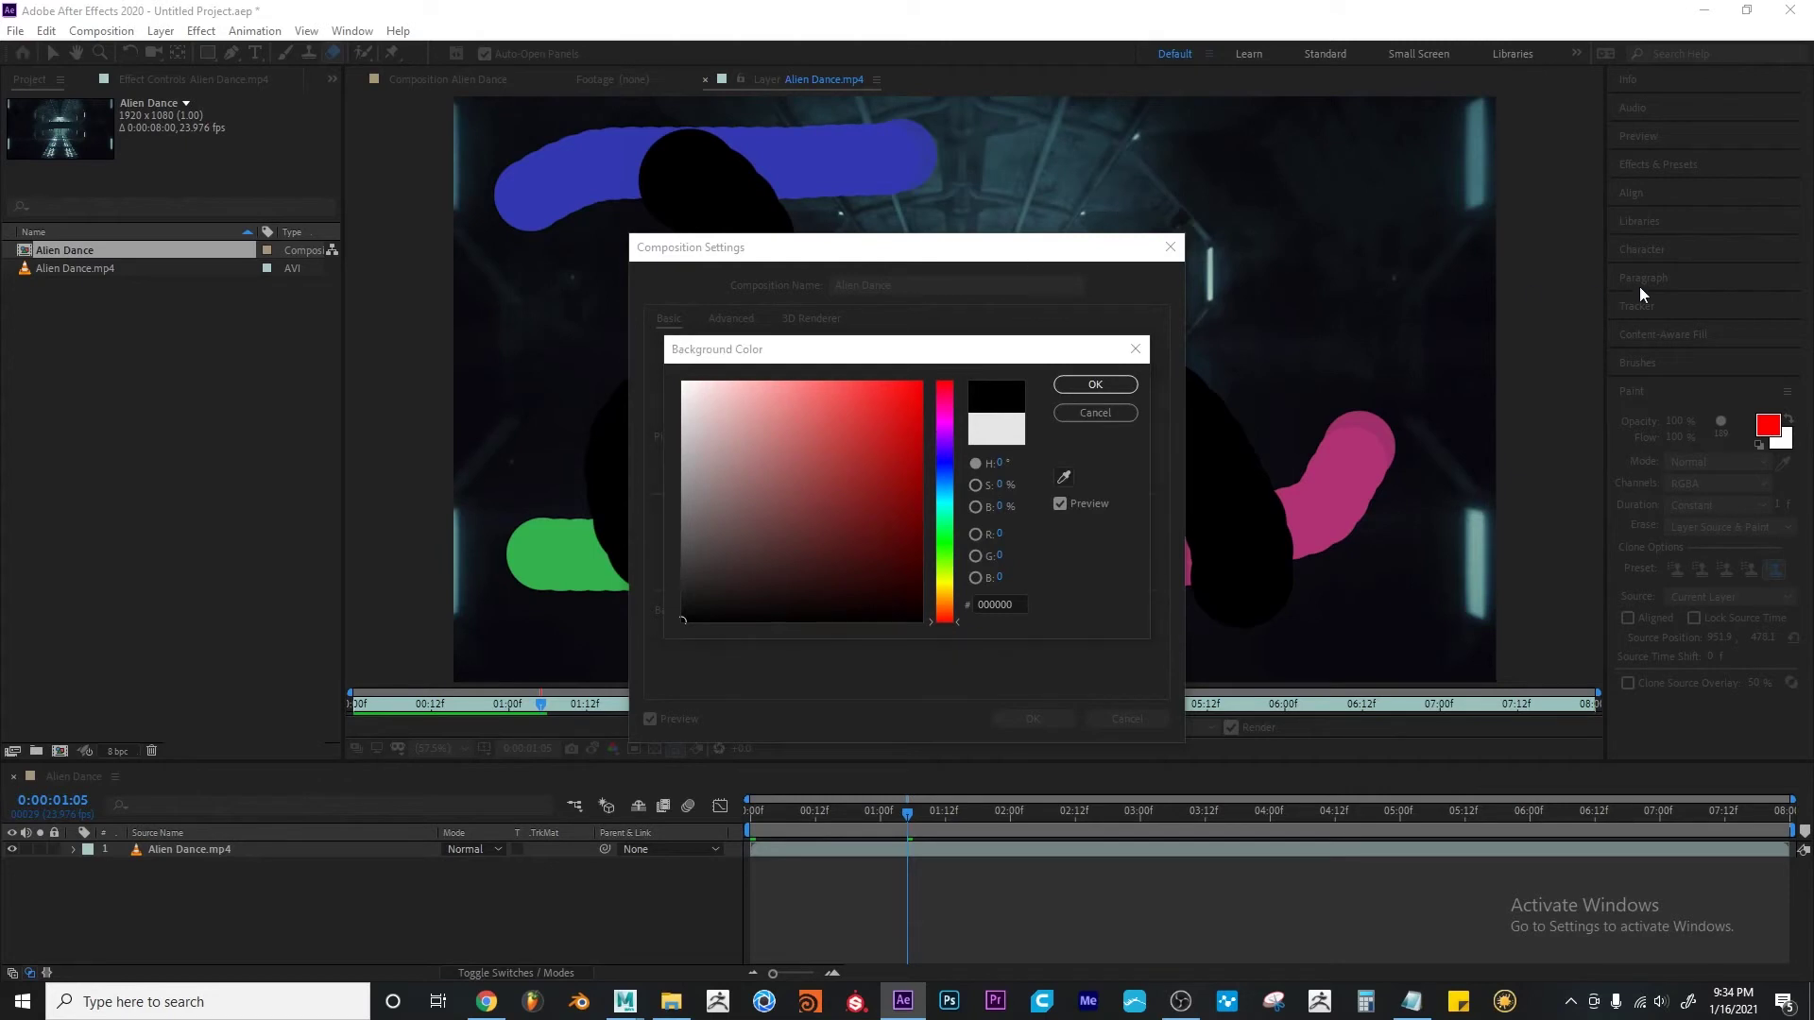
{"action": "left_click_drag", "start_coordinate": [895, 354], "coordinate": [416, 452]}
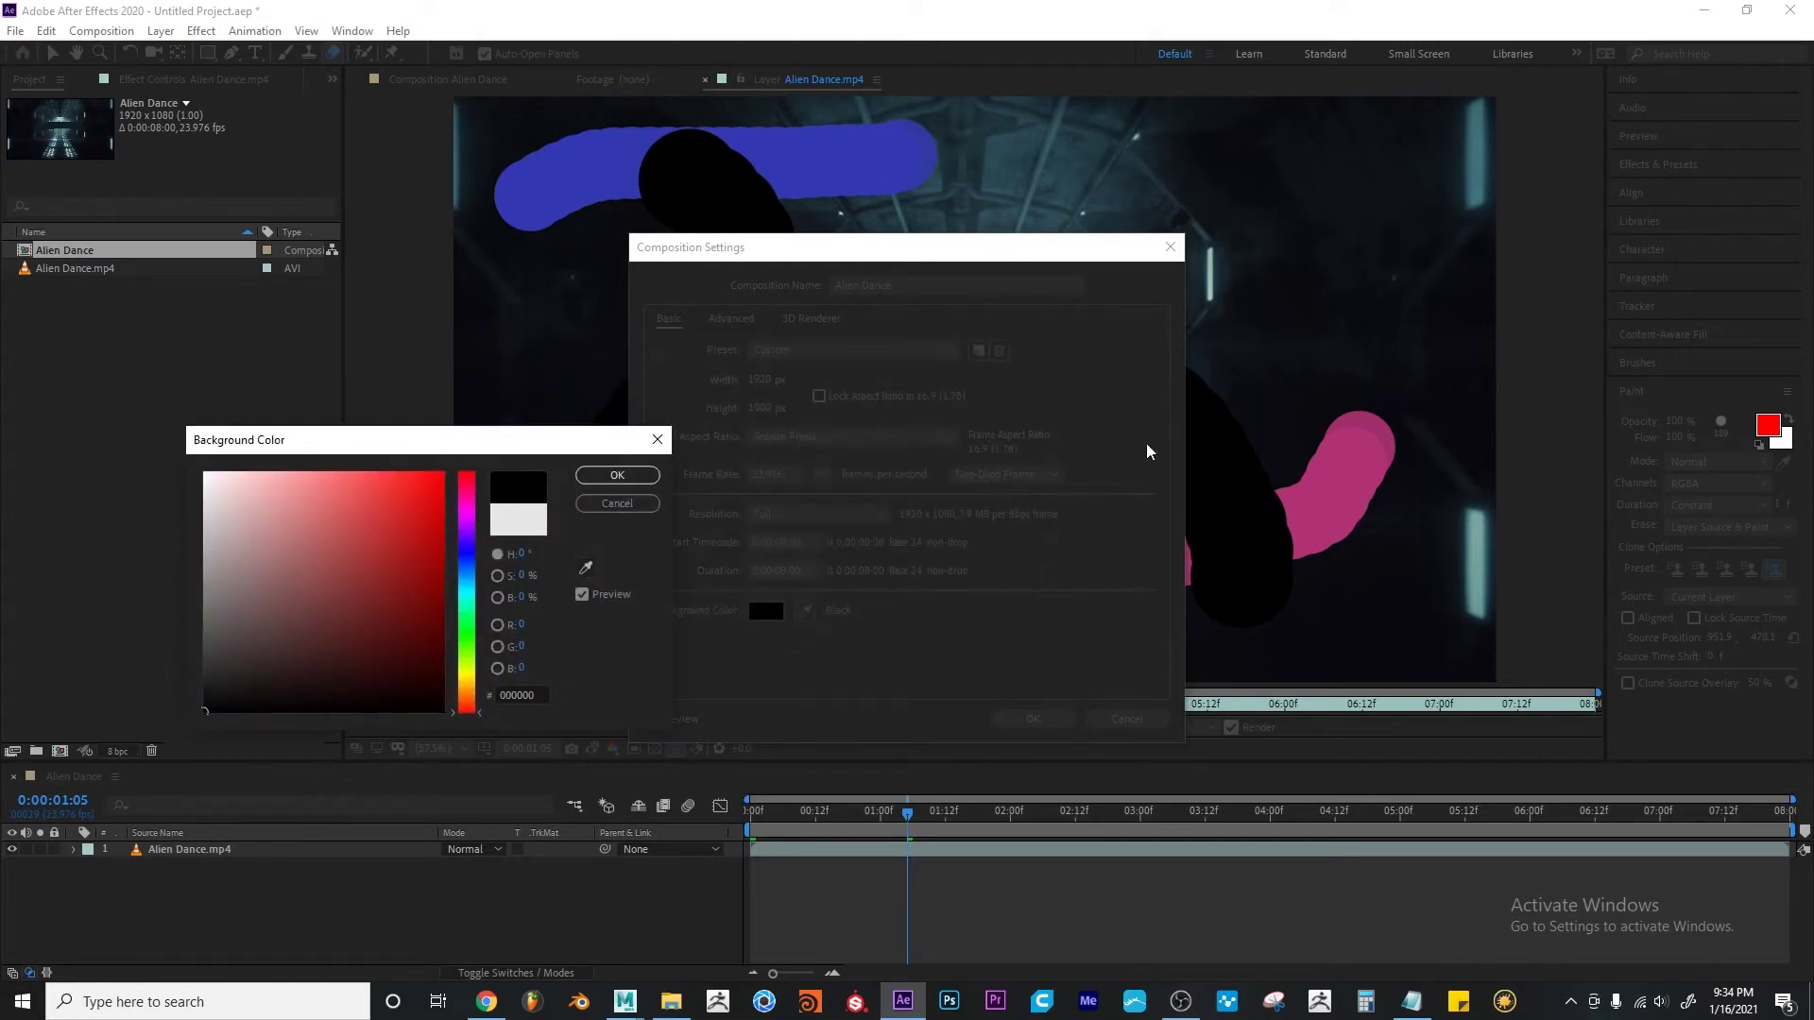
{"action": "left_click", "coordinate": [617, 475]}
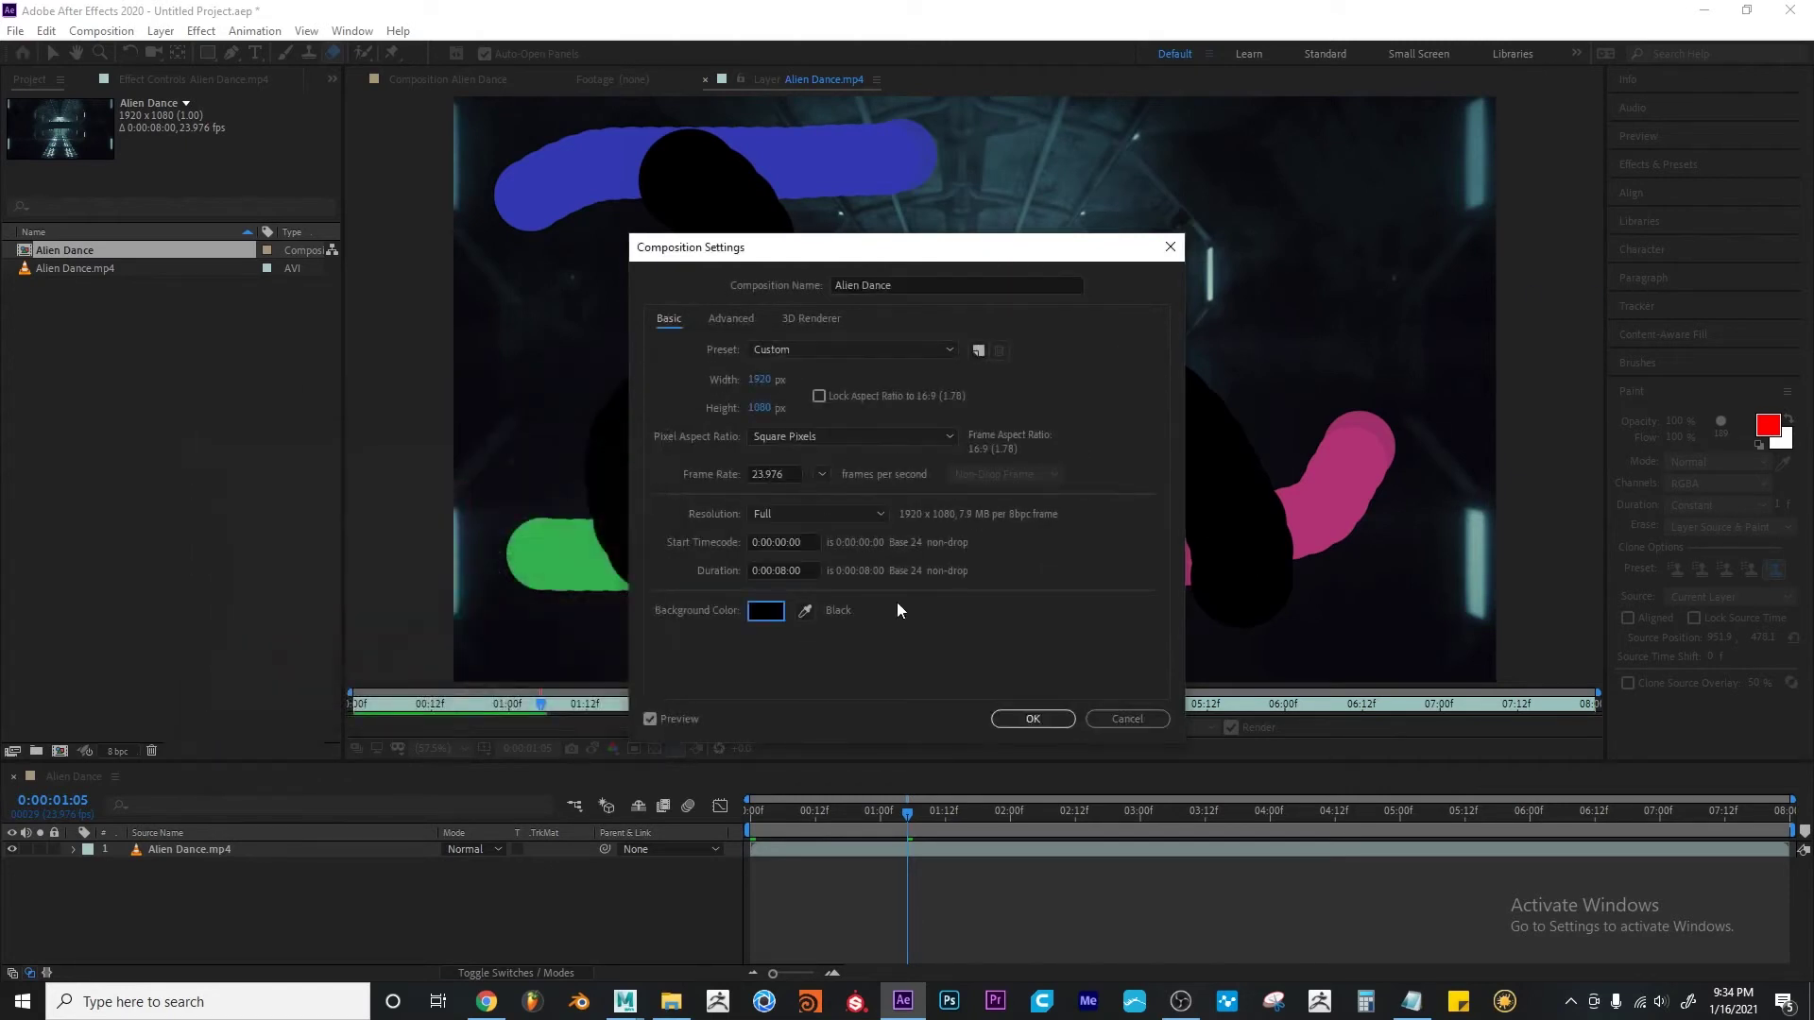
{"action": "left_click", "coordinate": [1032, 719]}
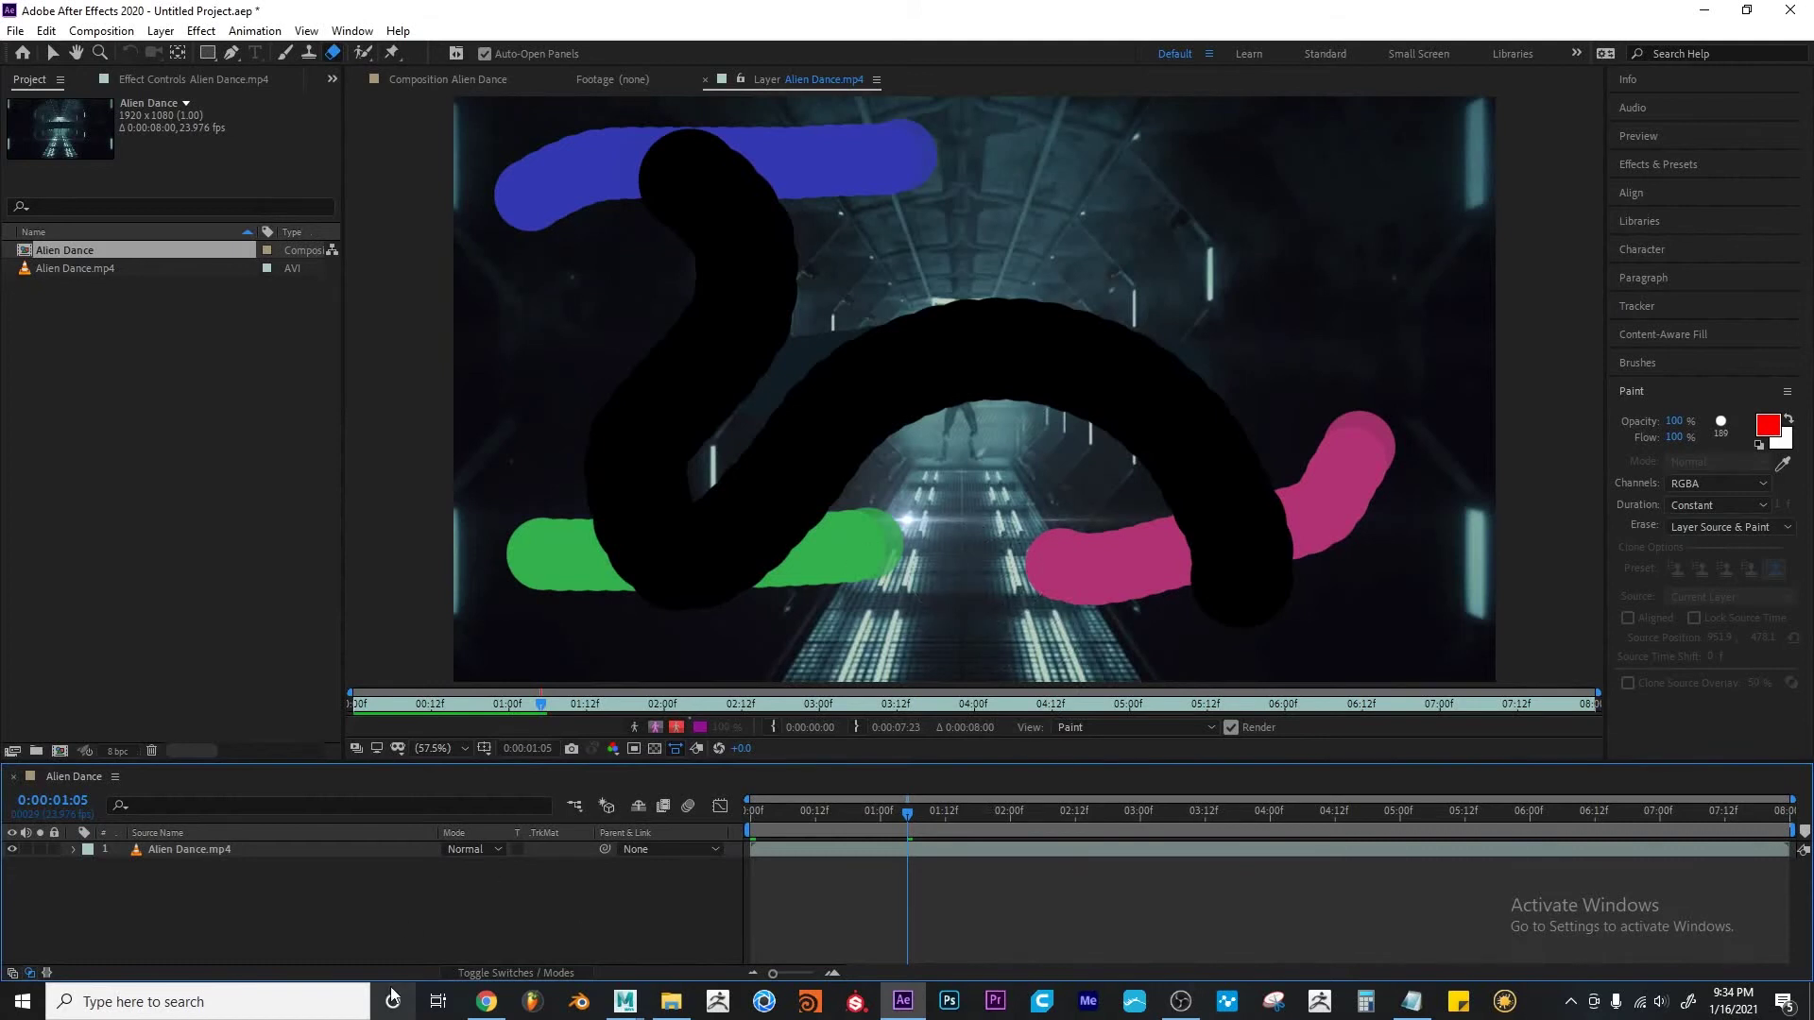
Reopen Composition Settings and set the background colour to pale lavender E1E0FF
{"action": "left_click", "coordinate": [119, 33]}
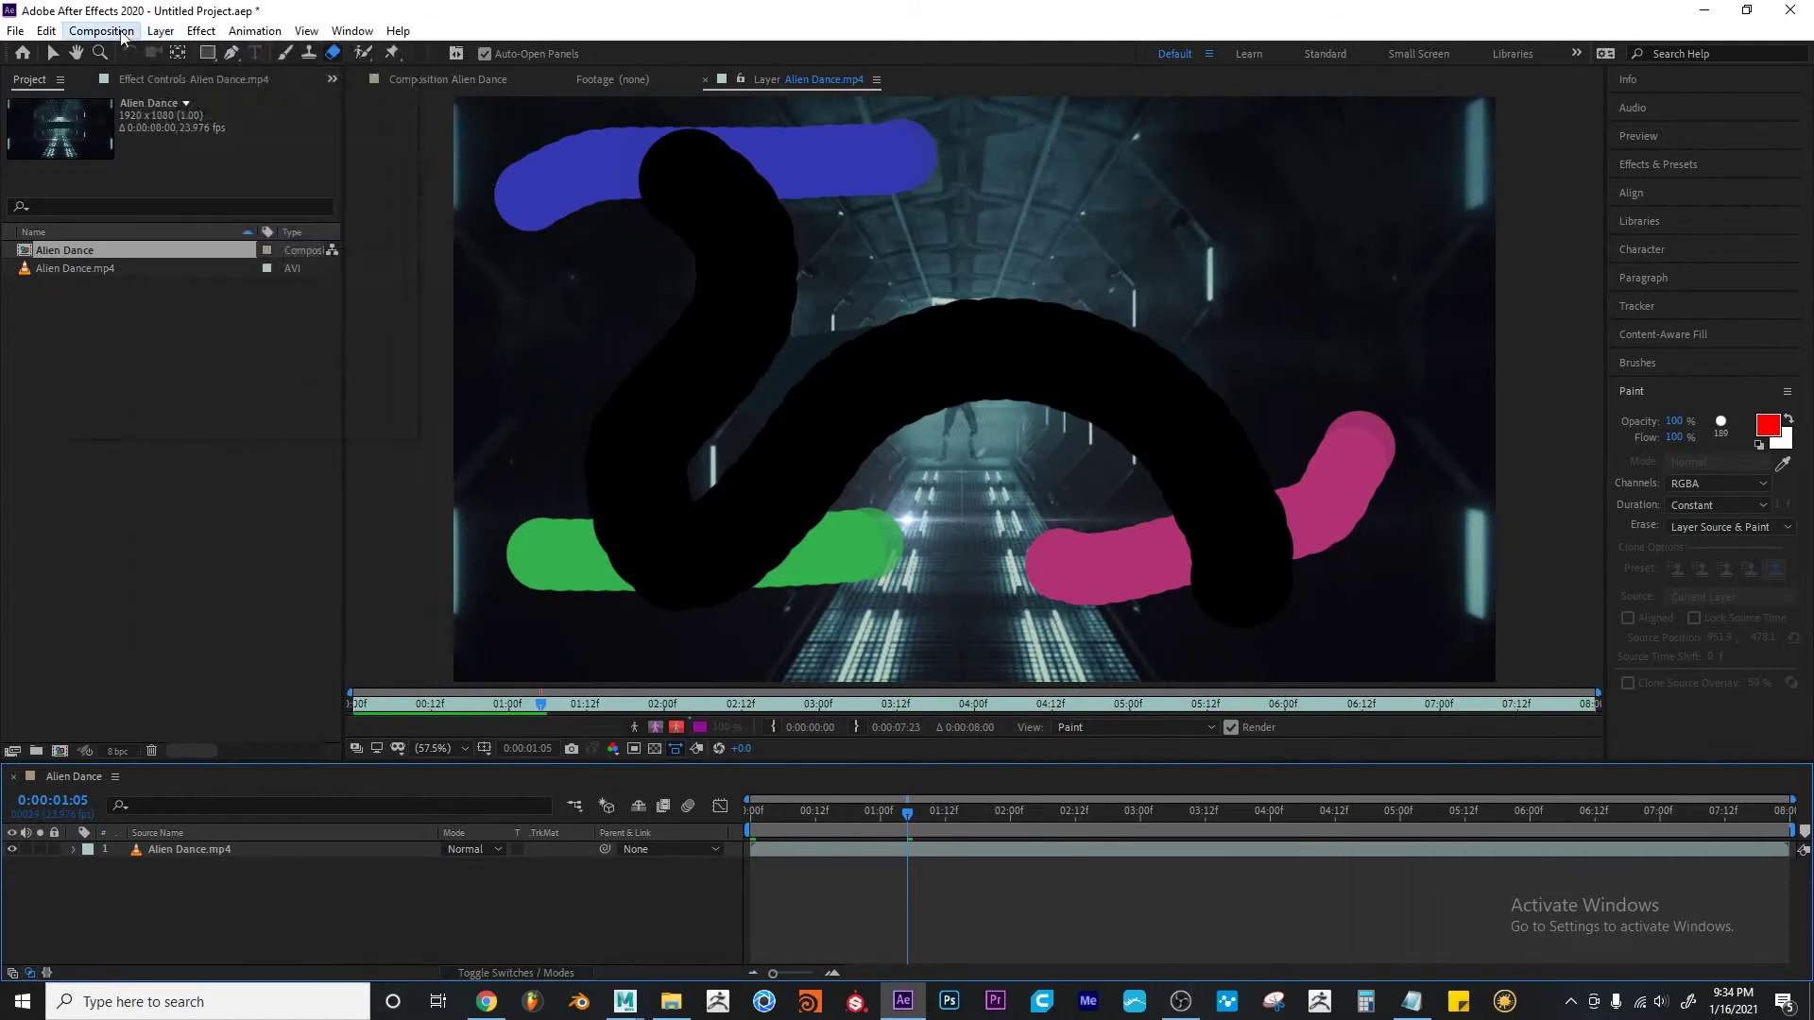
{"action": "left_click", "coordinate": [121, 33]}
{"action": "left_click", "coordinate": [121, 33]}
{"action": "left_click", "coordinate": [141, 74]}
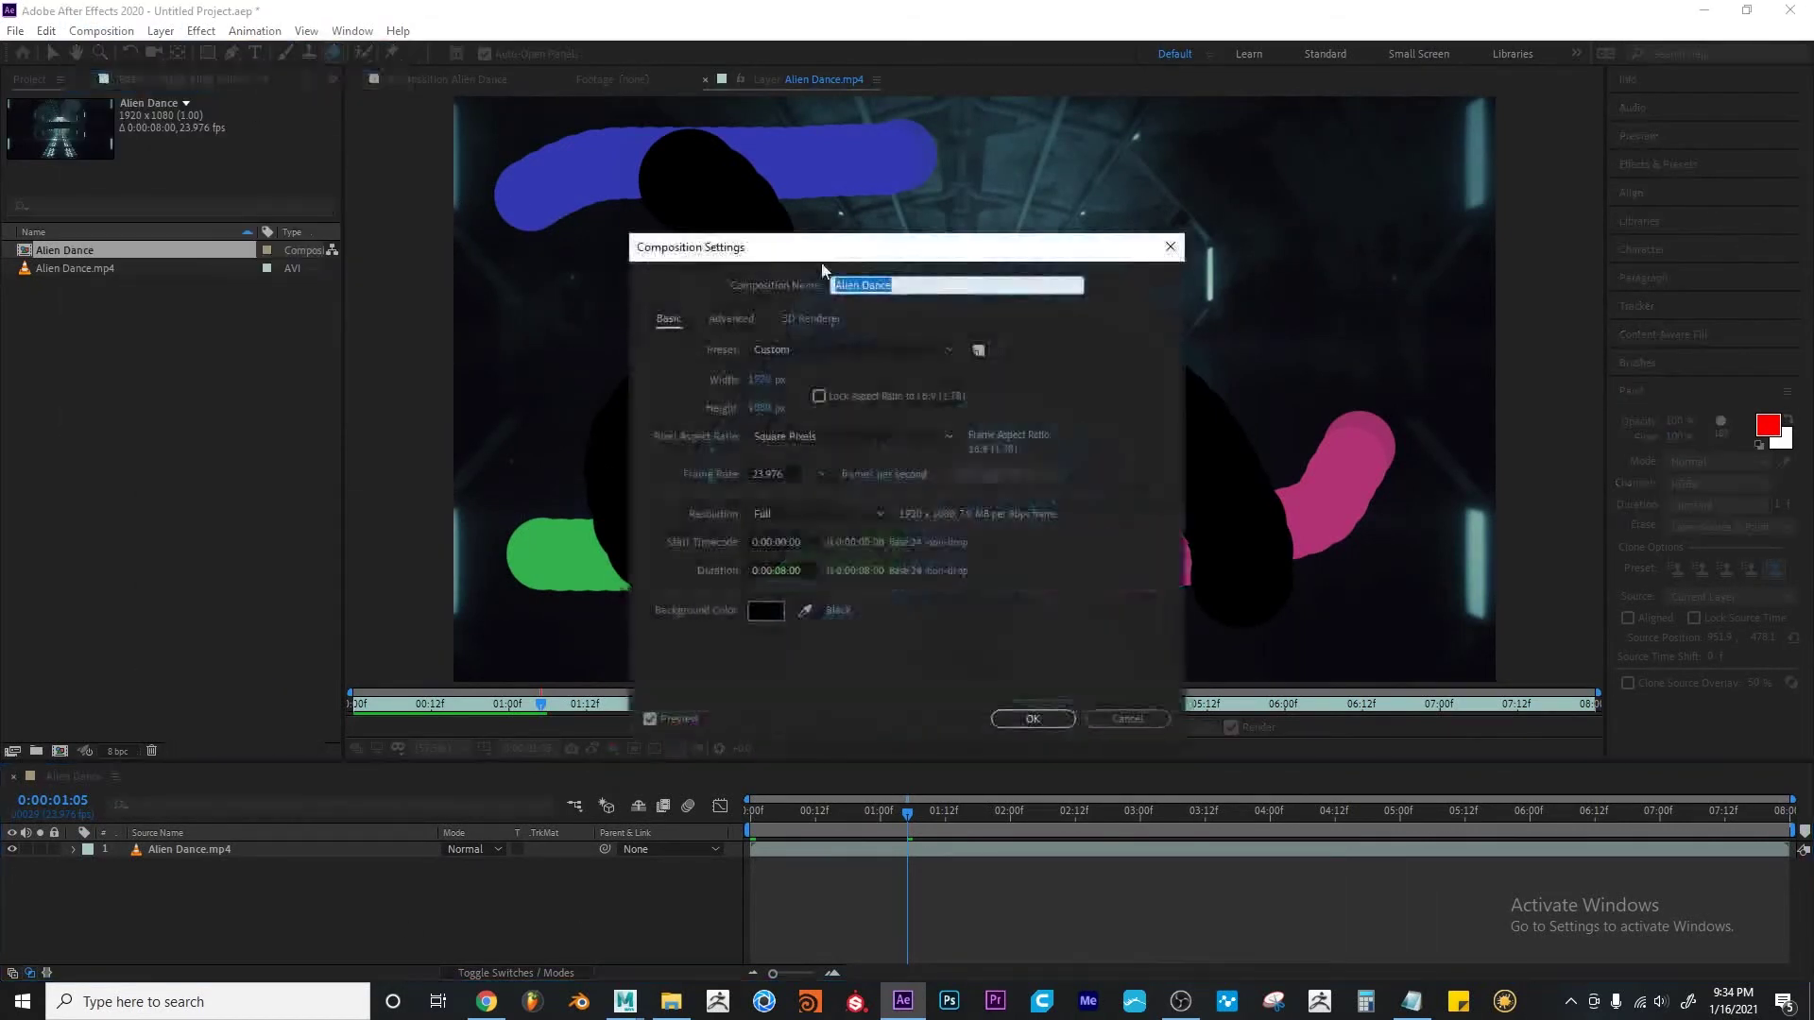
{"action": "left_click_drag", "start_coordinate": [820, 263], "coordinate": [350, 181]}
{"action": "left_click", "coordinate": [284, 530]}
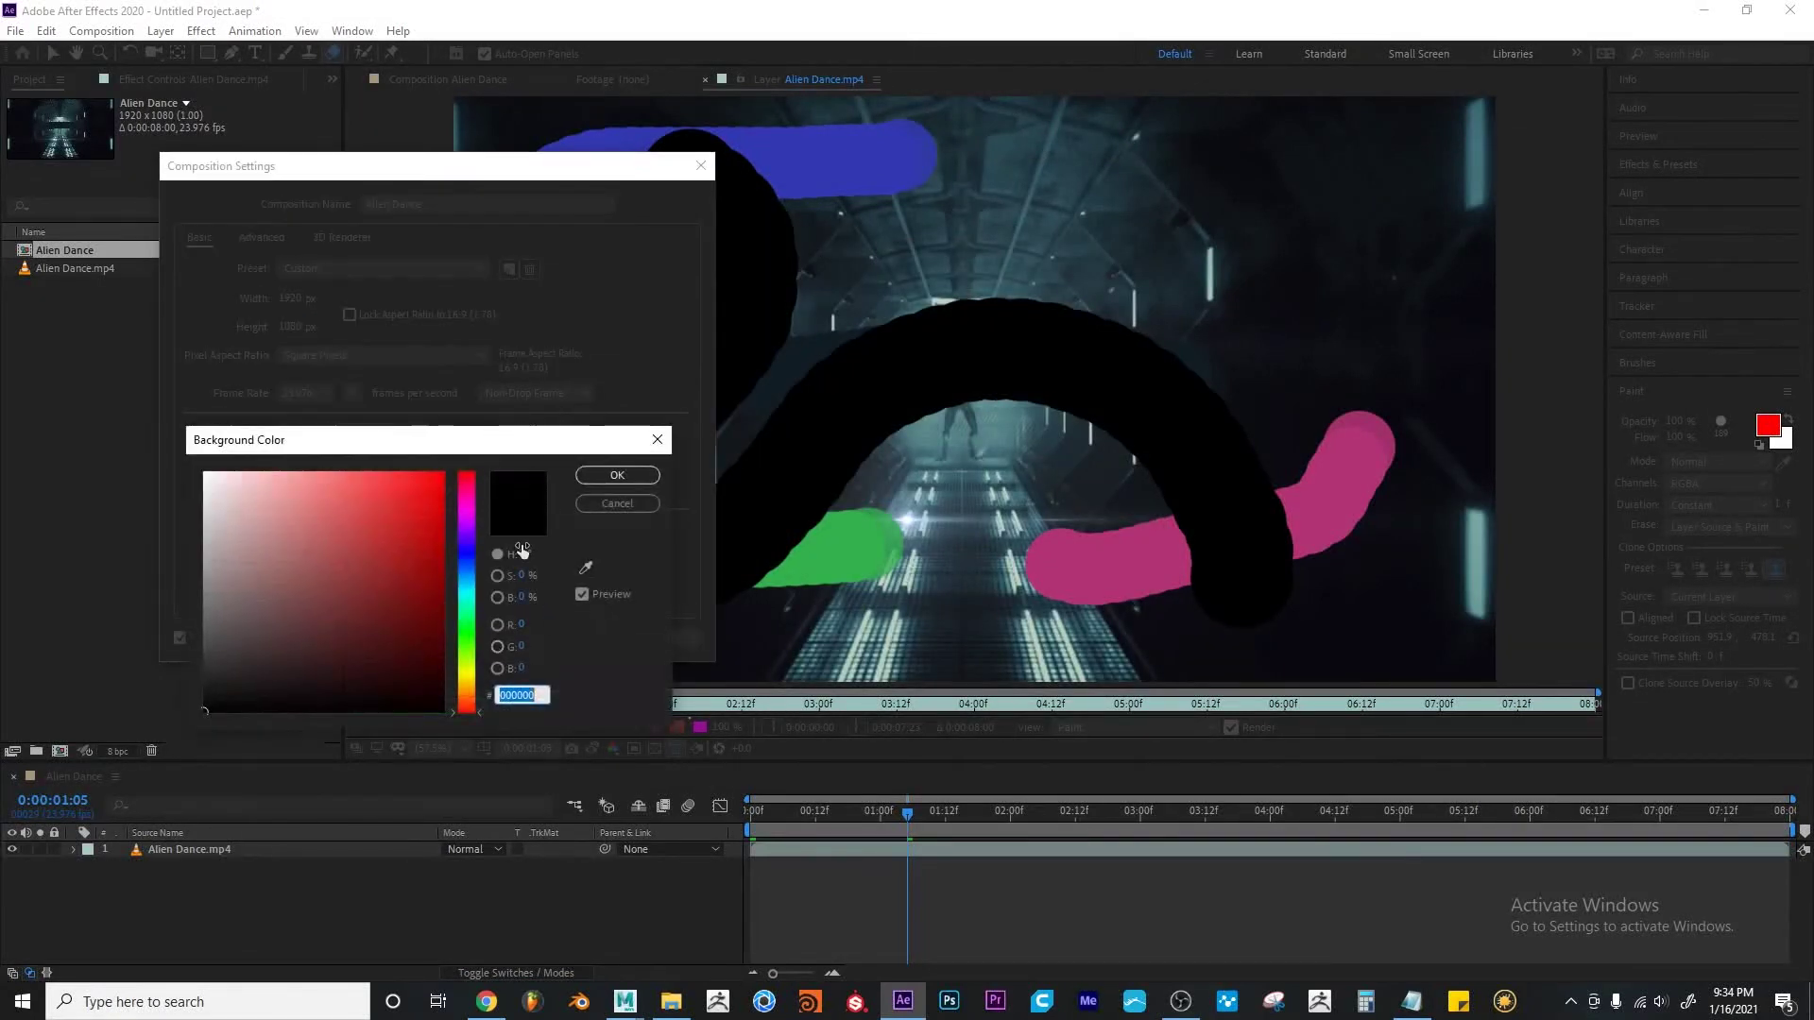
{"action": "left_click", "coordinate": [466, 551]}
{"action": "left_click", "coordinate": [330, 467]}
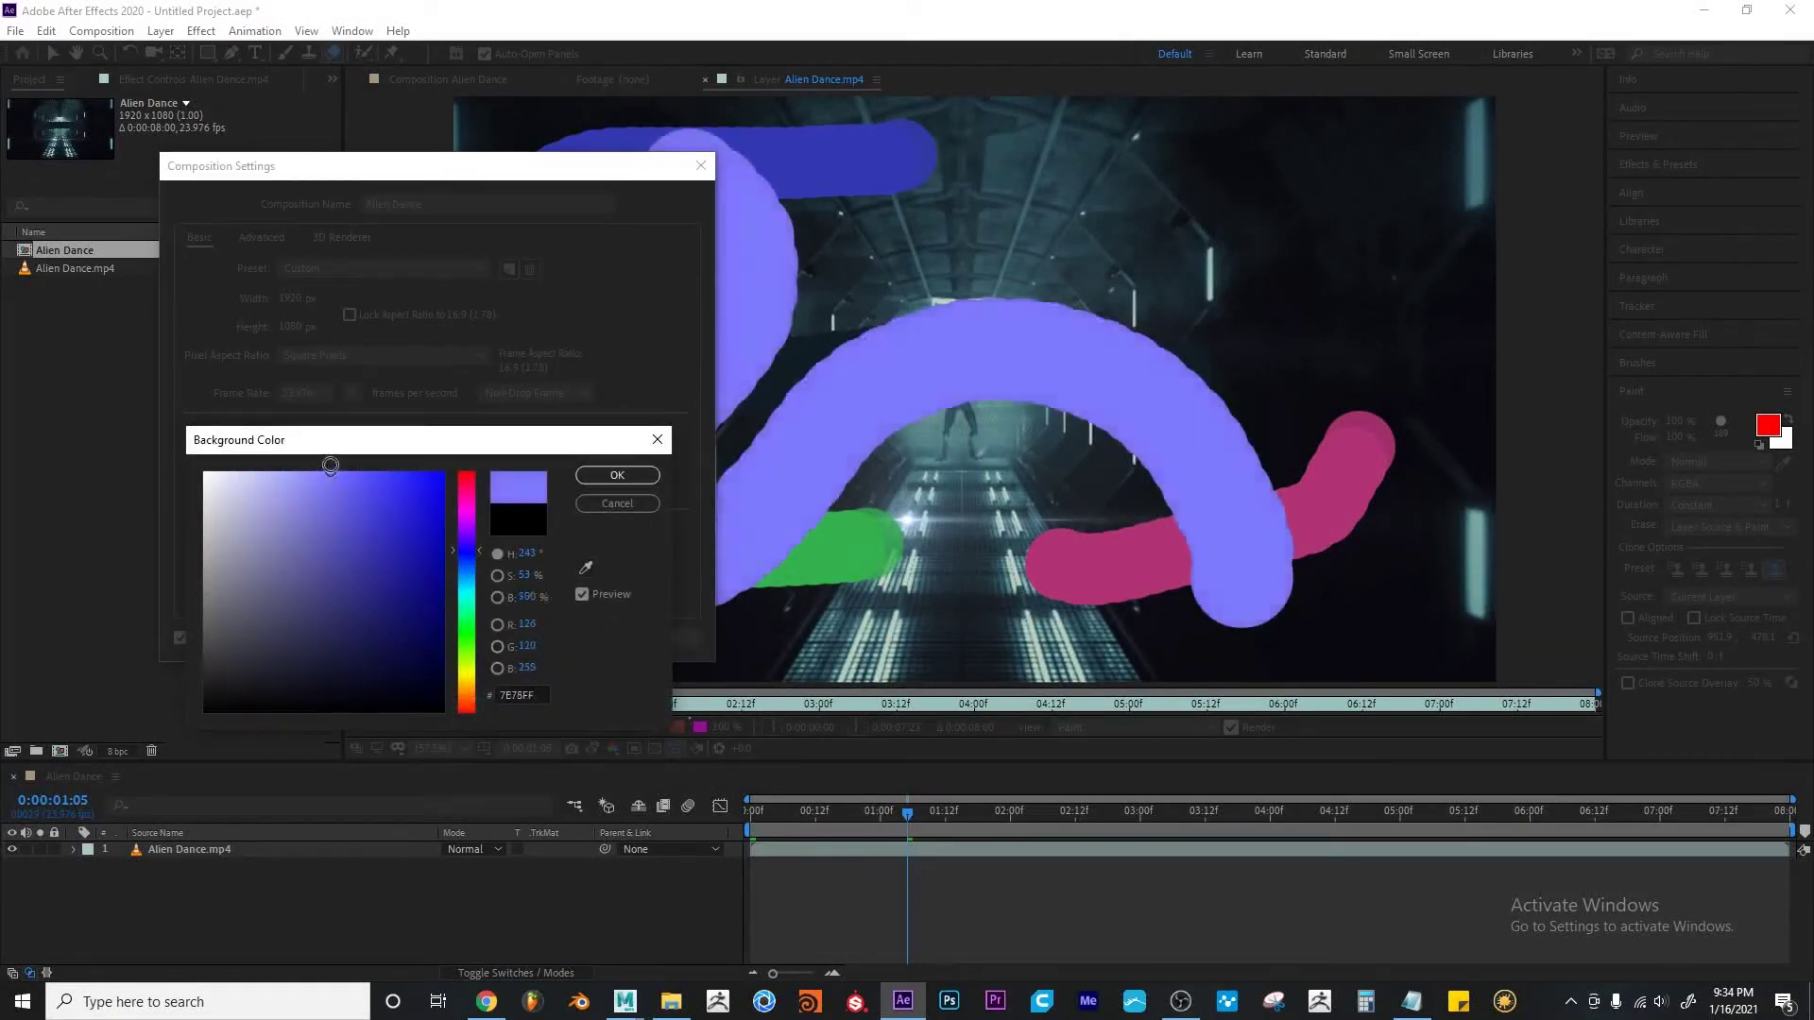
{"action": "left_click", "coordinate": [234, 470]}
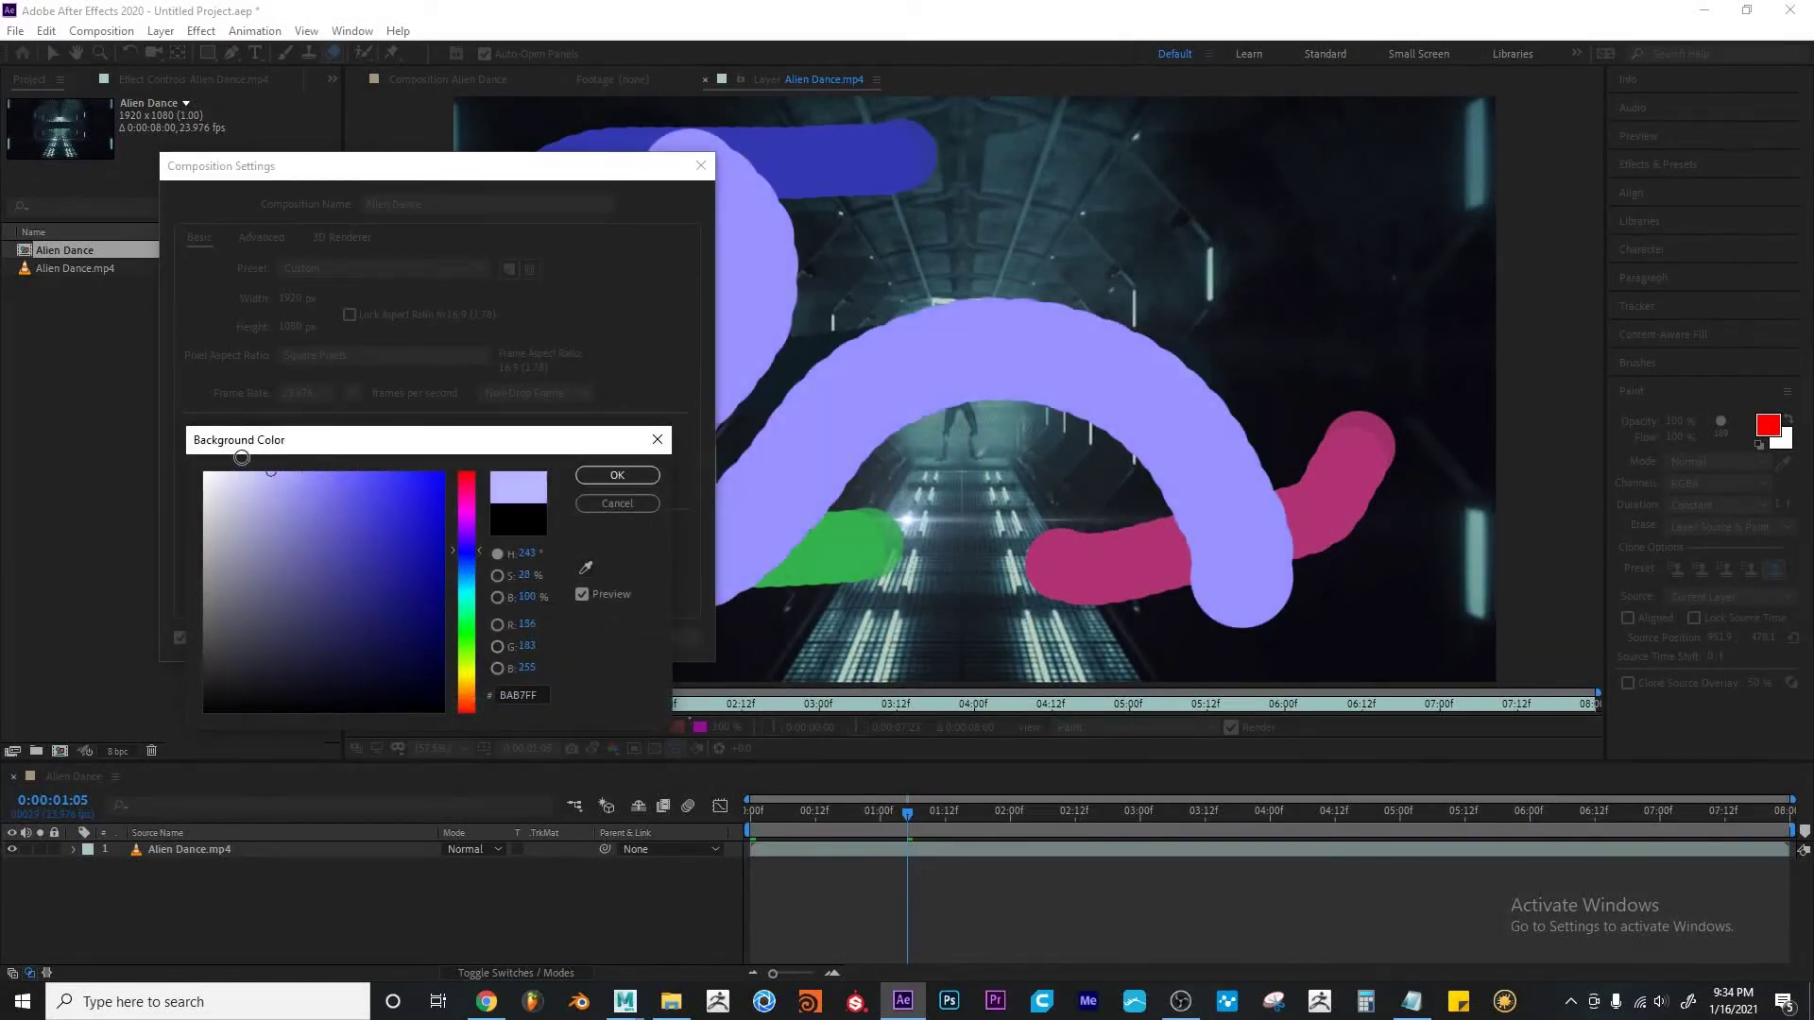
{"action": "left_click", "coordinate": [618, 476]}
{"action": "left_click", "coordinate": [548, 638]}
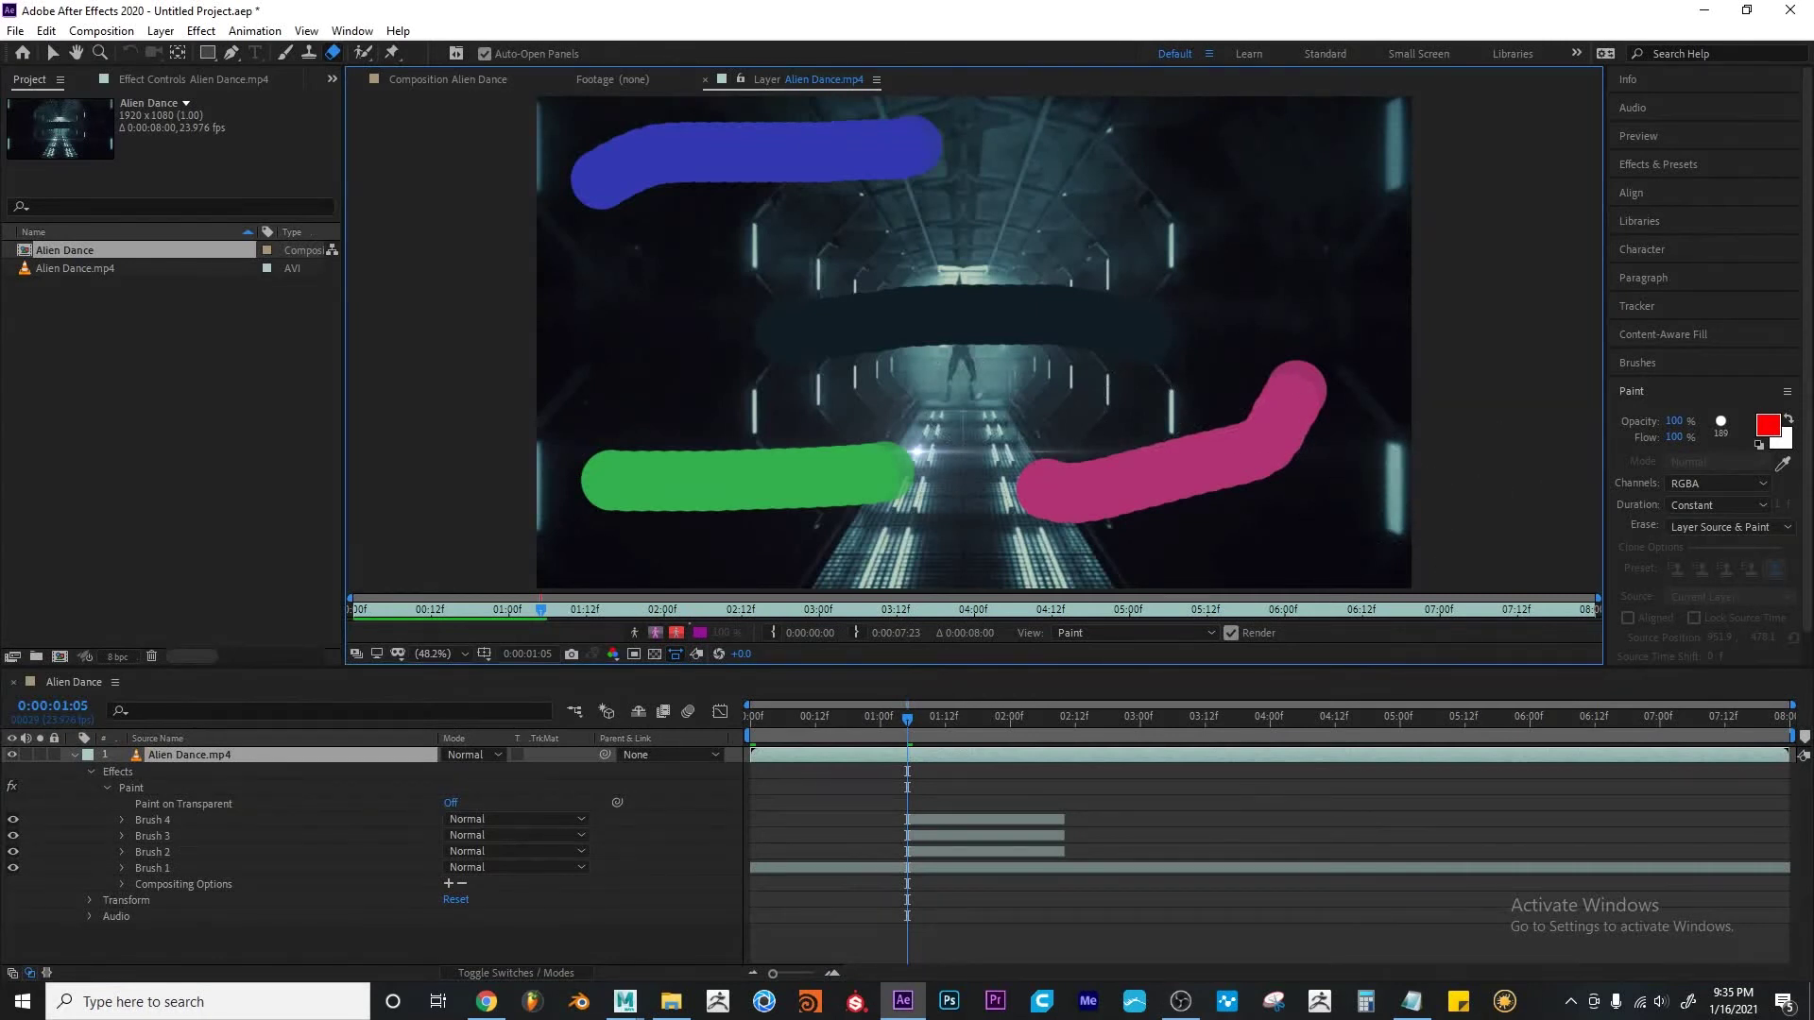
Keep Erase on Layer Source & Paint and erase an S-shaped path across the frame
{"action": "left_click", "coordinate": [1725, 529]}
{"action": "left_click", "coordinate": [1761, 547]}
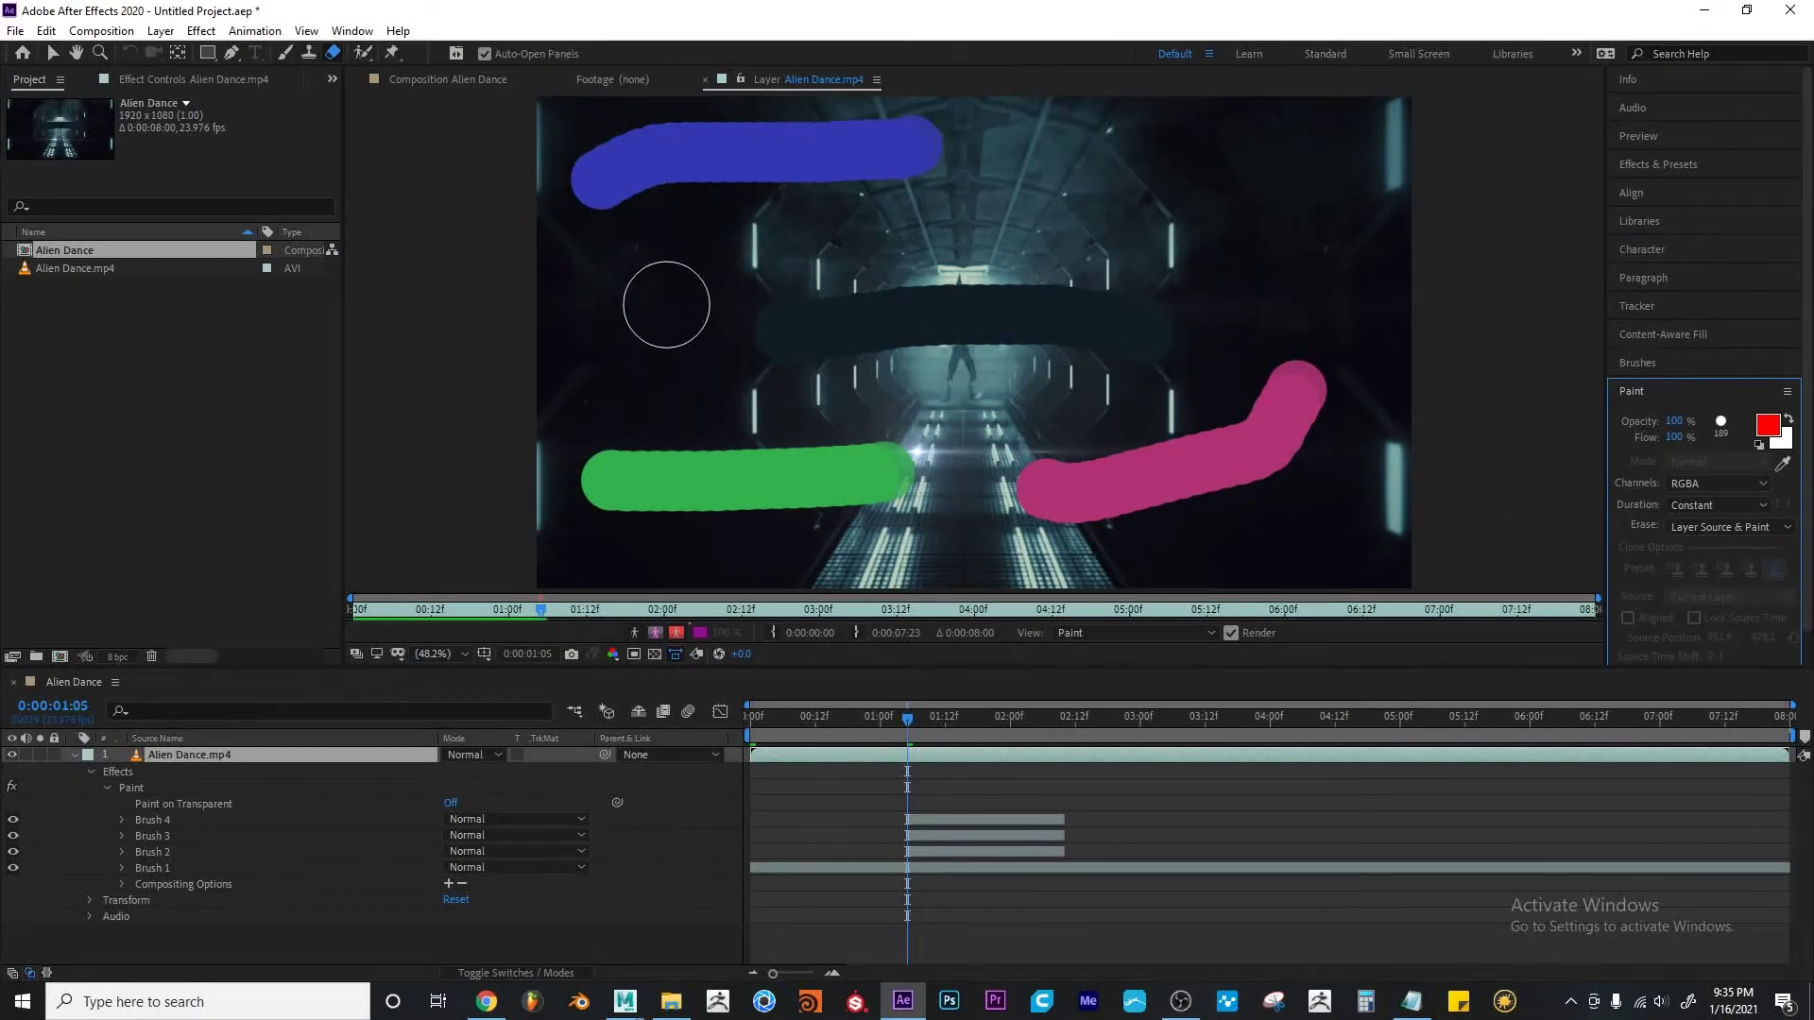
{"action": "mouse_move", "coordinate": [666, 304]}
{"action": "left_mouse_down"}
{"action": "mouse_move", "coordinate": [793, 222]}
{"action": "mouse_move", "coordinate": [1181, 415]}
{"action": "left_mouse_up"}
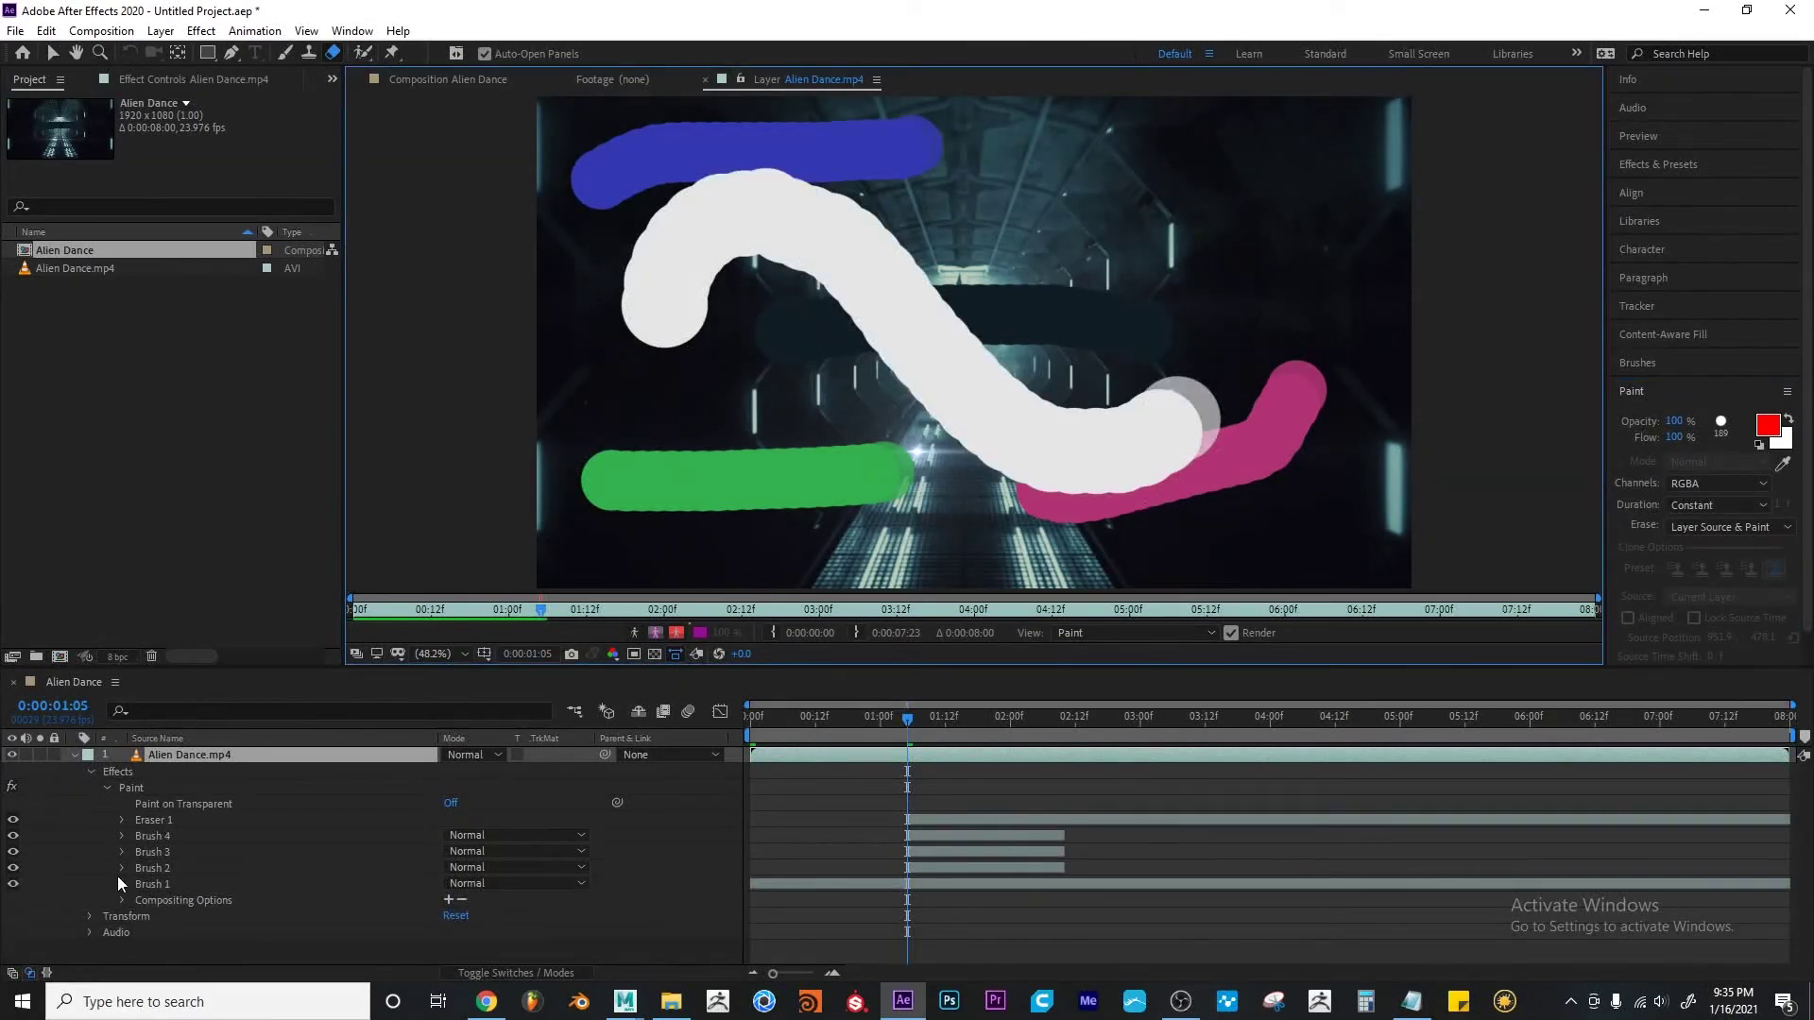
Open Eraser 1's Transform properties and scrub its Position to 280.9, 417.1
{"action": "left_click", "coordinate": [130, 819]}
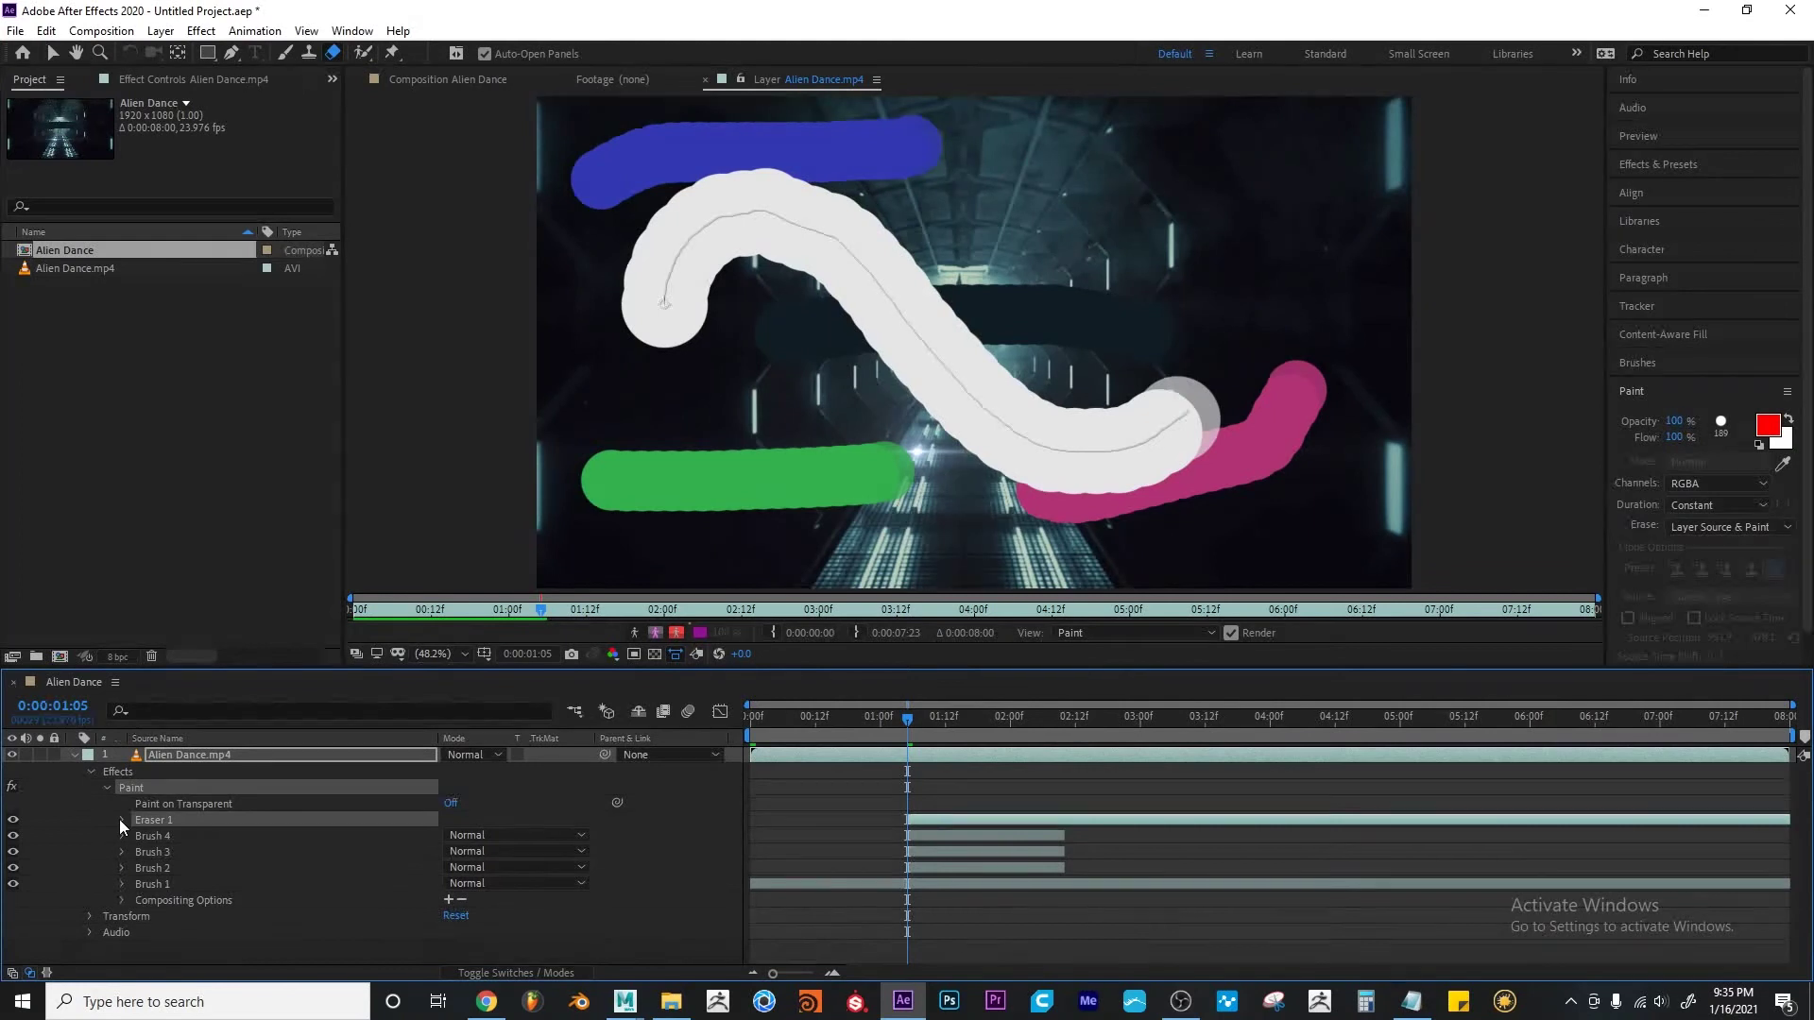
{"action": "left_click", "coordinate": [121, 820]}
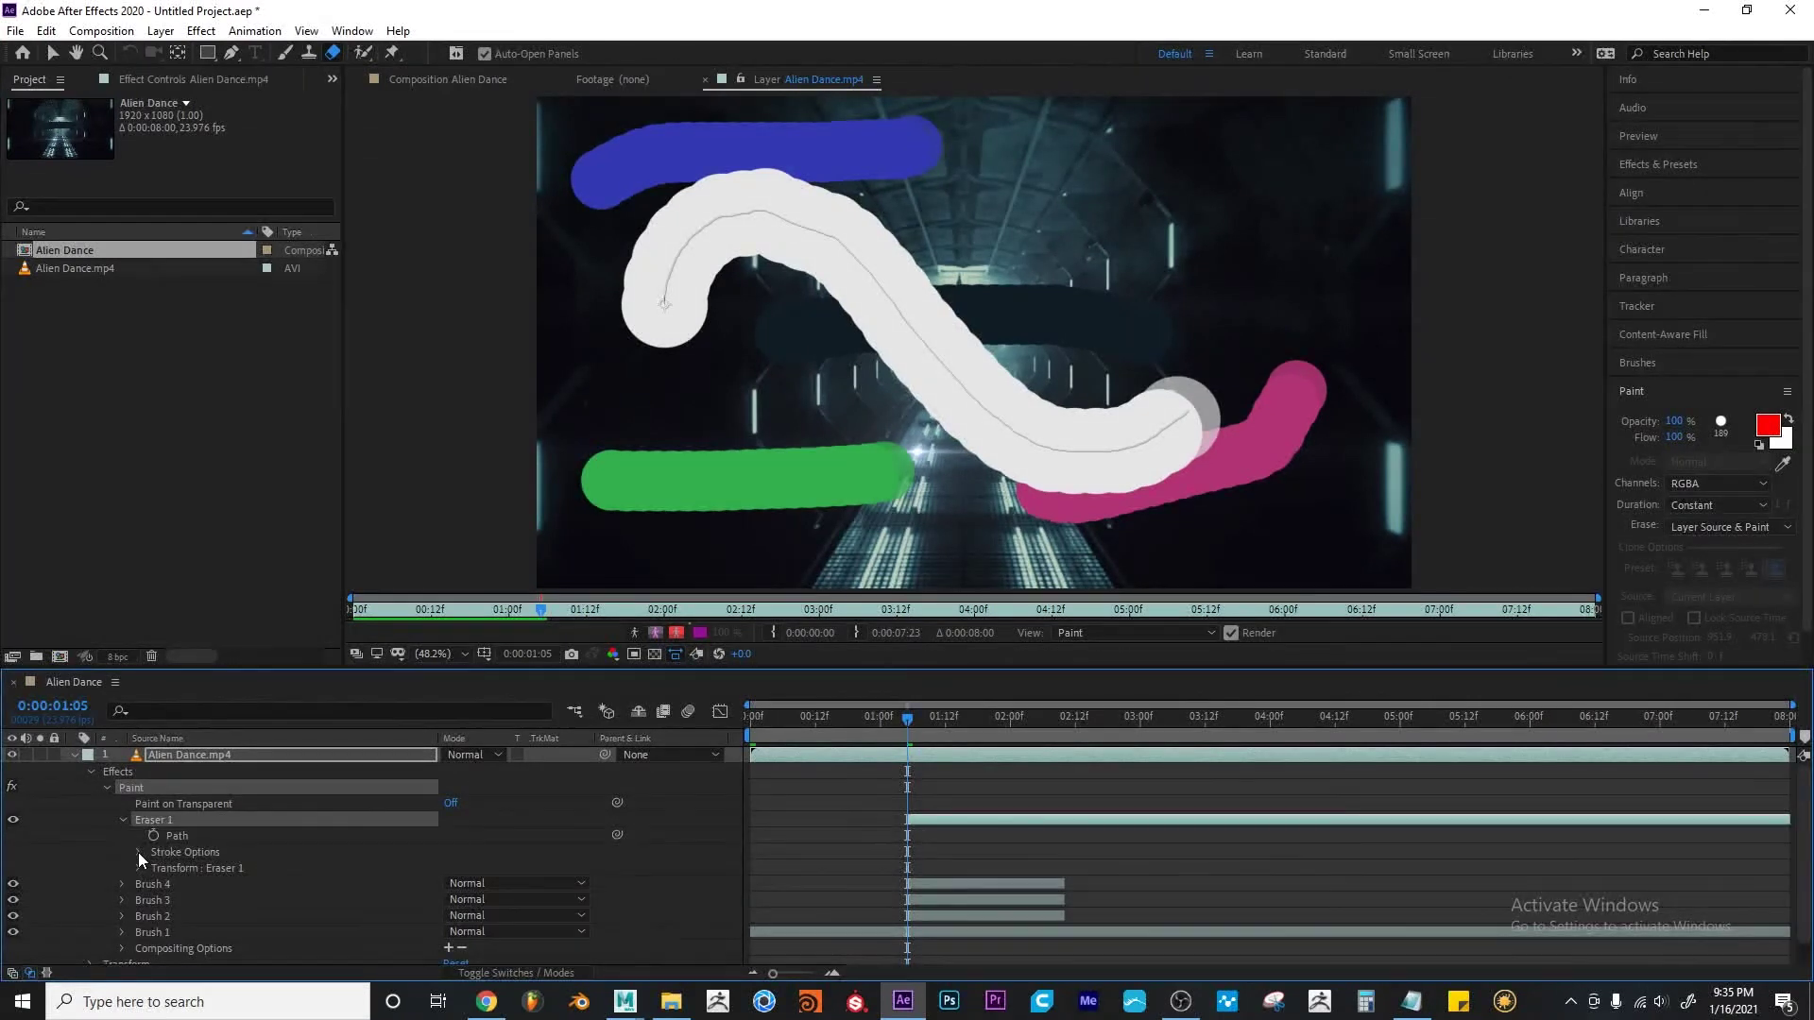
{"action": "left_click", "coordinate": [138, 852]}
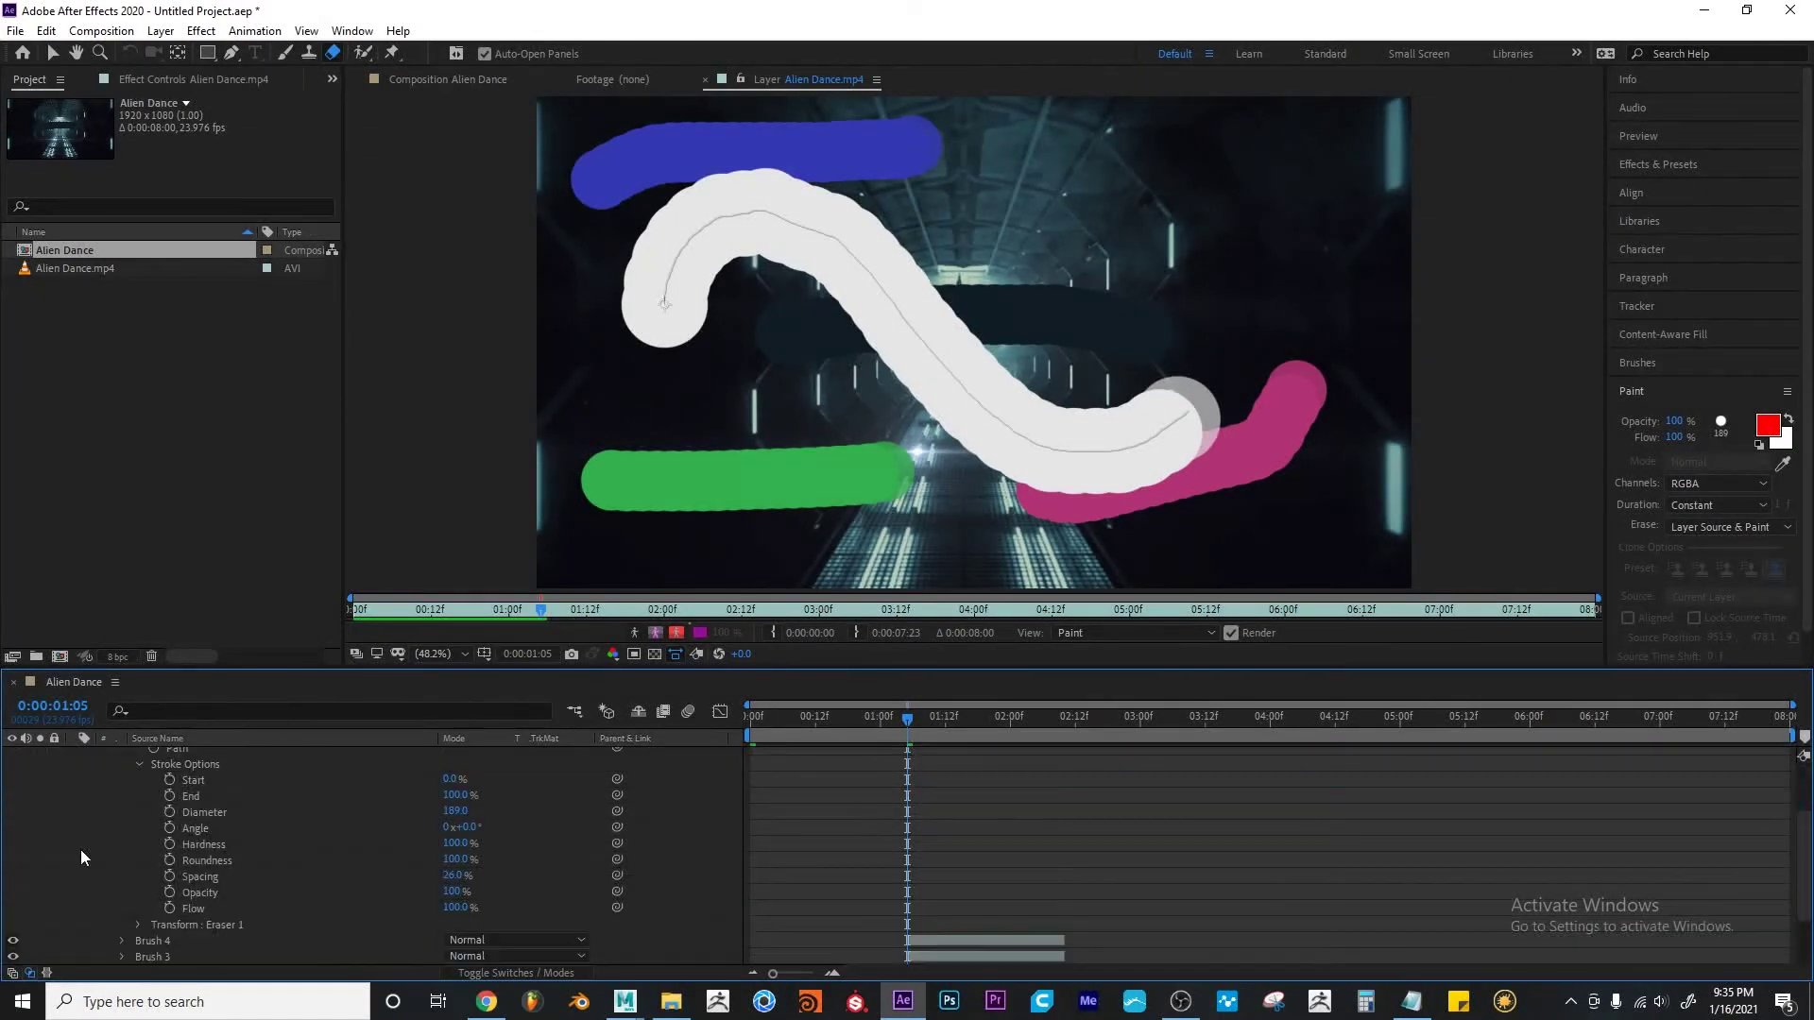
{"action": "left_click", "coordinate": [140, 925]}
{"action": "scroll", "coordinate": [94, 855], "scroll_direction": "down", "scroll_amount": 2}
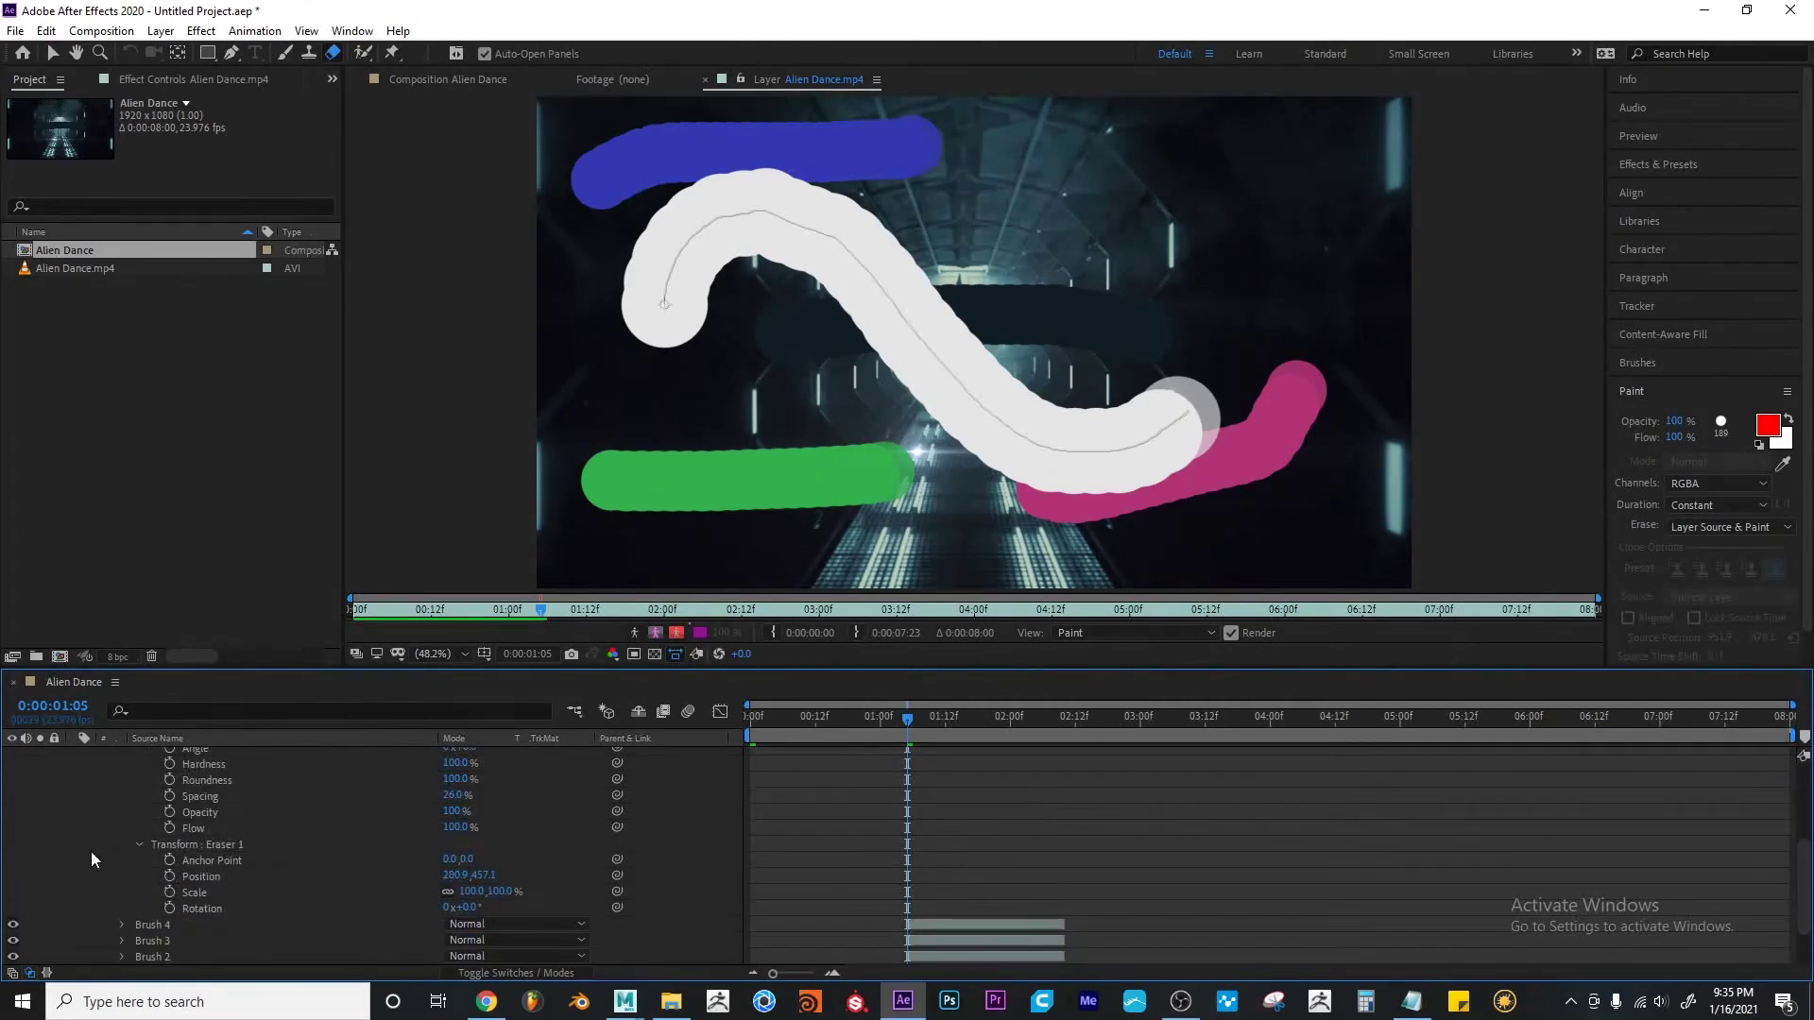
{"action": "mouse_move", "coordinate": [479, 885]}
{"action": "left_mouse_down"}
{"action": "mouse_move", "coordinate": [633, 869]}
{"action": "mouse_move", "coordinate": [587, 859]}
{"action": "mouse_move", "coordinate": [751, 859]}
{"action": "mouse_move", "coordinate": [467, 856]}
{"action": "mouse_move", "coordinate": [811, 853]}
{"action": "mouse_move", "coordinate": [236, 856]}
{"action": "mouse_move", "coordinate": [742, 854]}
{"action": "mouse_move", "coordinate": [468, 855]}
{"action": "left_mouse_up"}
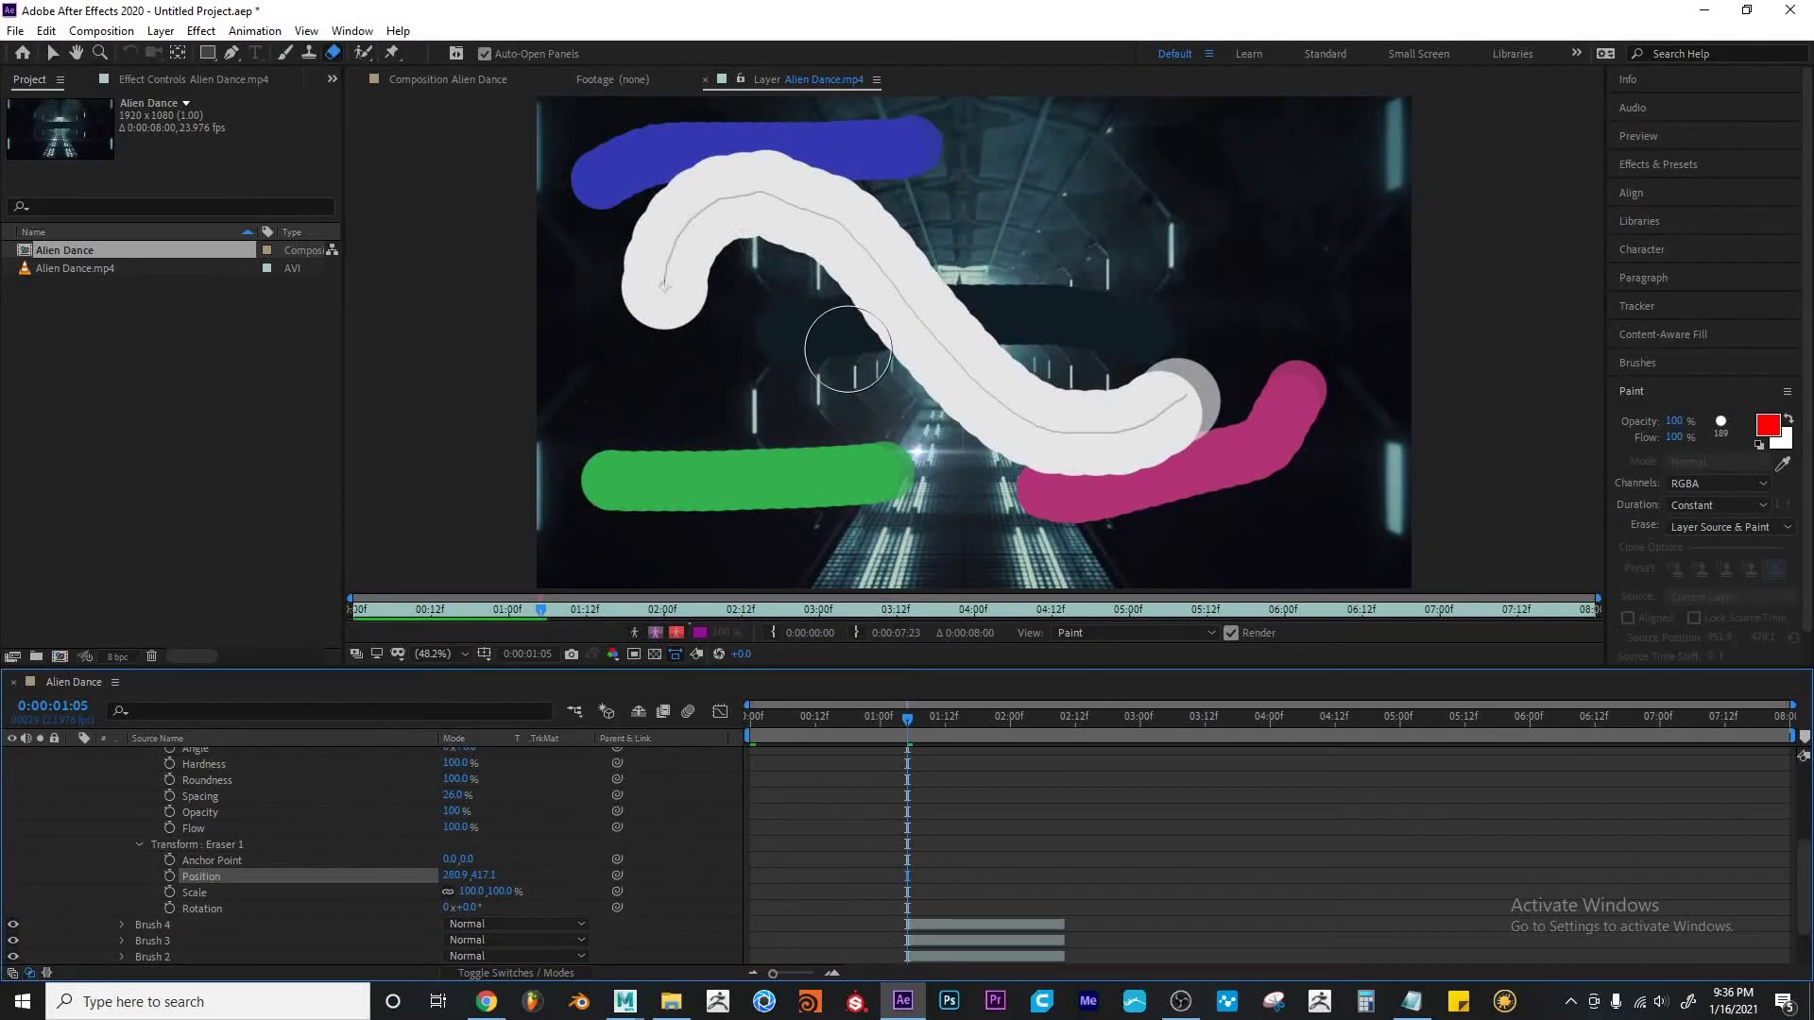
Add Alien Dance.mp4 from the Project panel as a second layer in the timeline
{"action": "left_click", "coordinate": [80, 338]}
{"action": "left_click", "coordinate": [70, 269]}
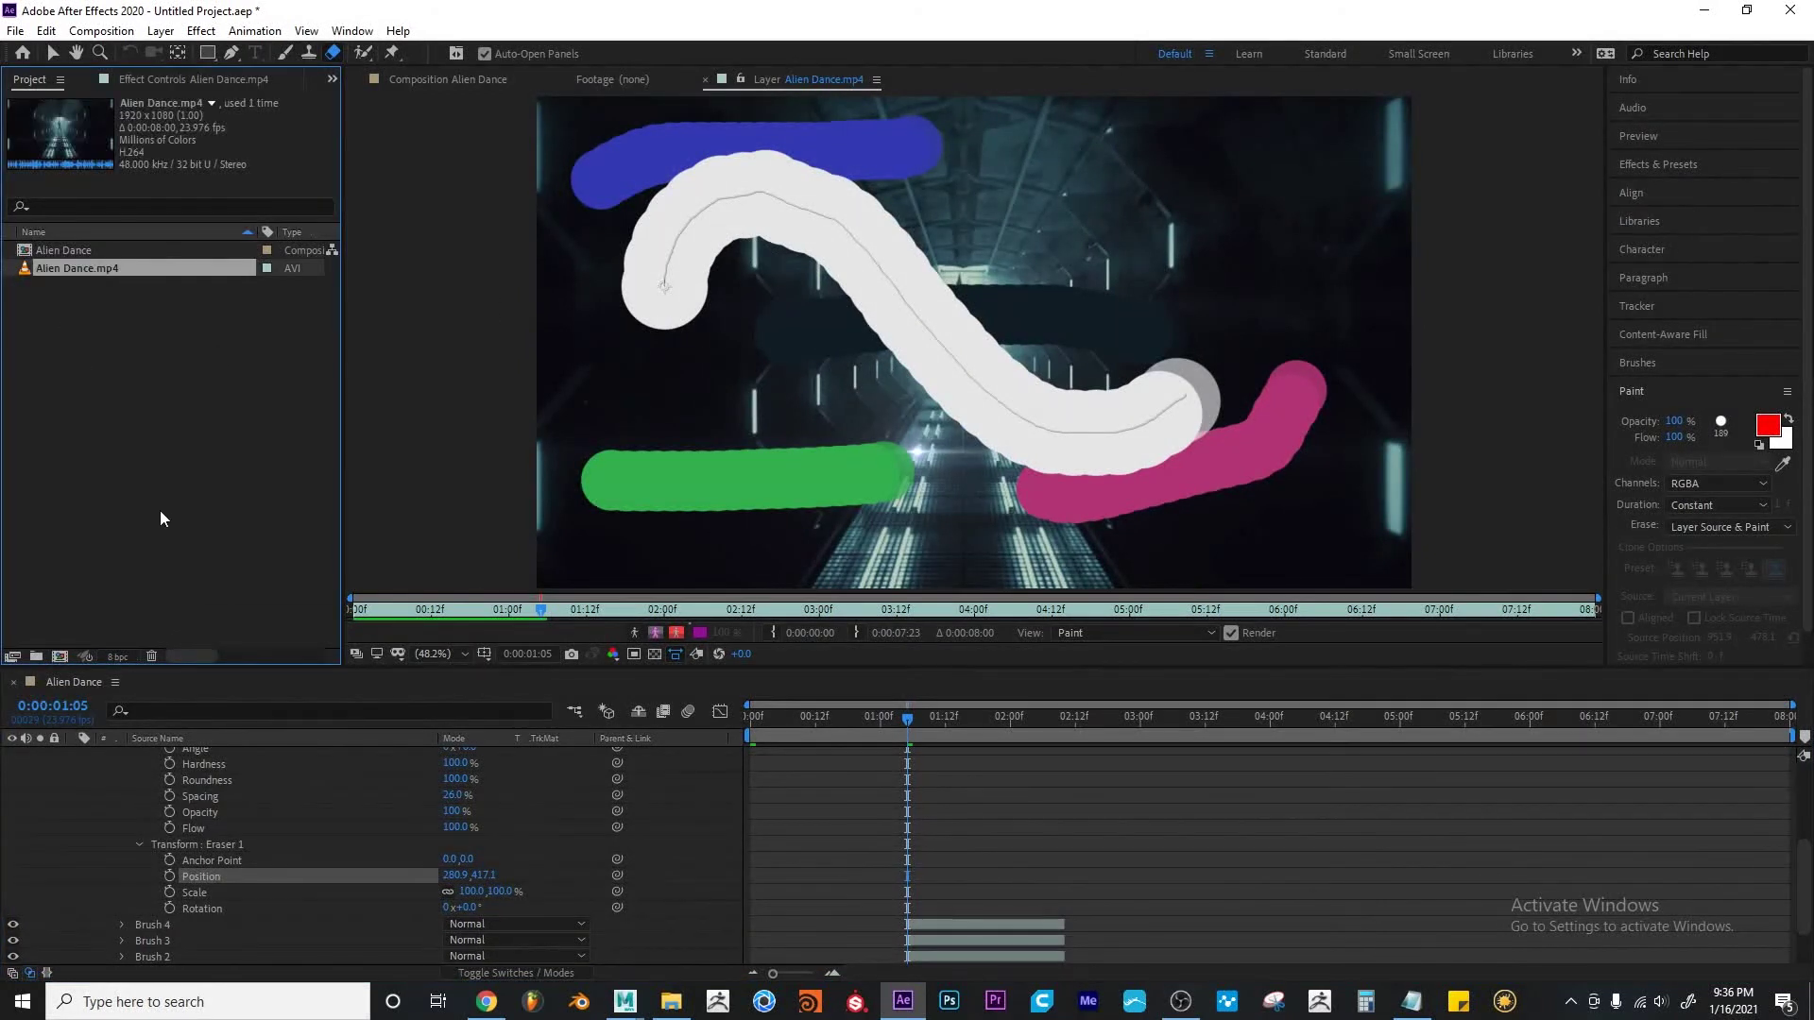
{"action": "scroll", "coordinate": [138, 893], "scroll_direction": "down", "scroll_amount": 2}
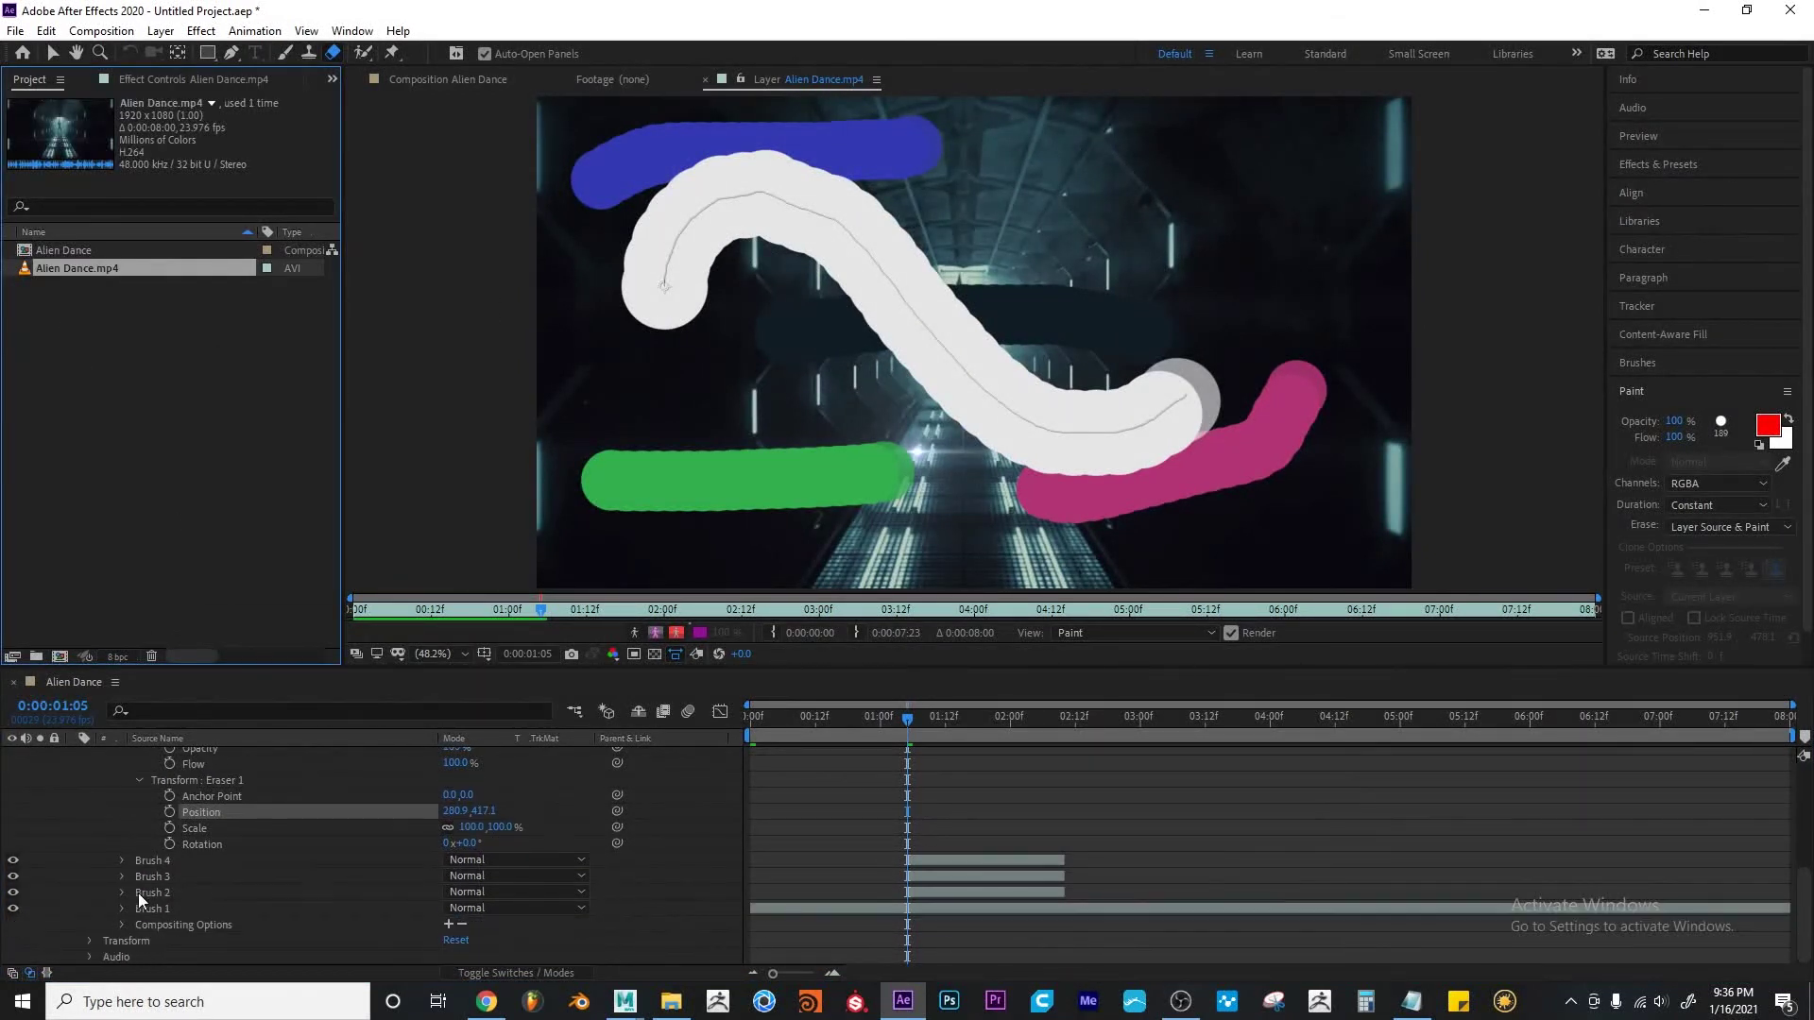
{"action": "scroll", "coordinate": [126, 850], "scroll_direction": "up", "scroll_amount": 6}
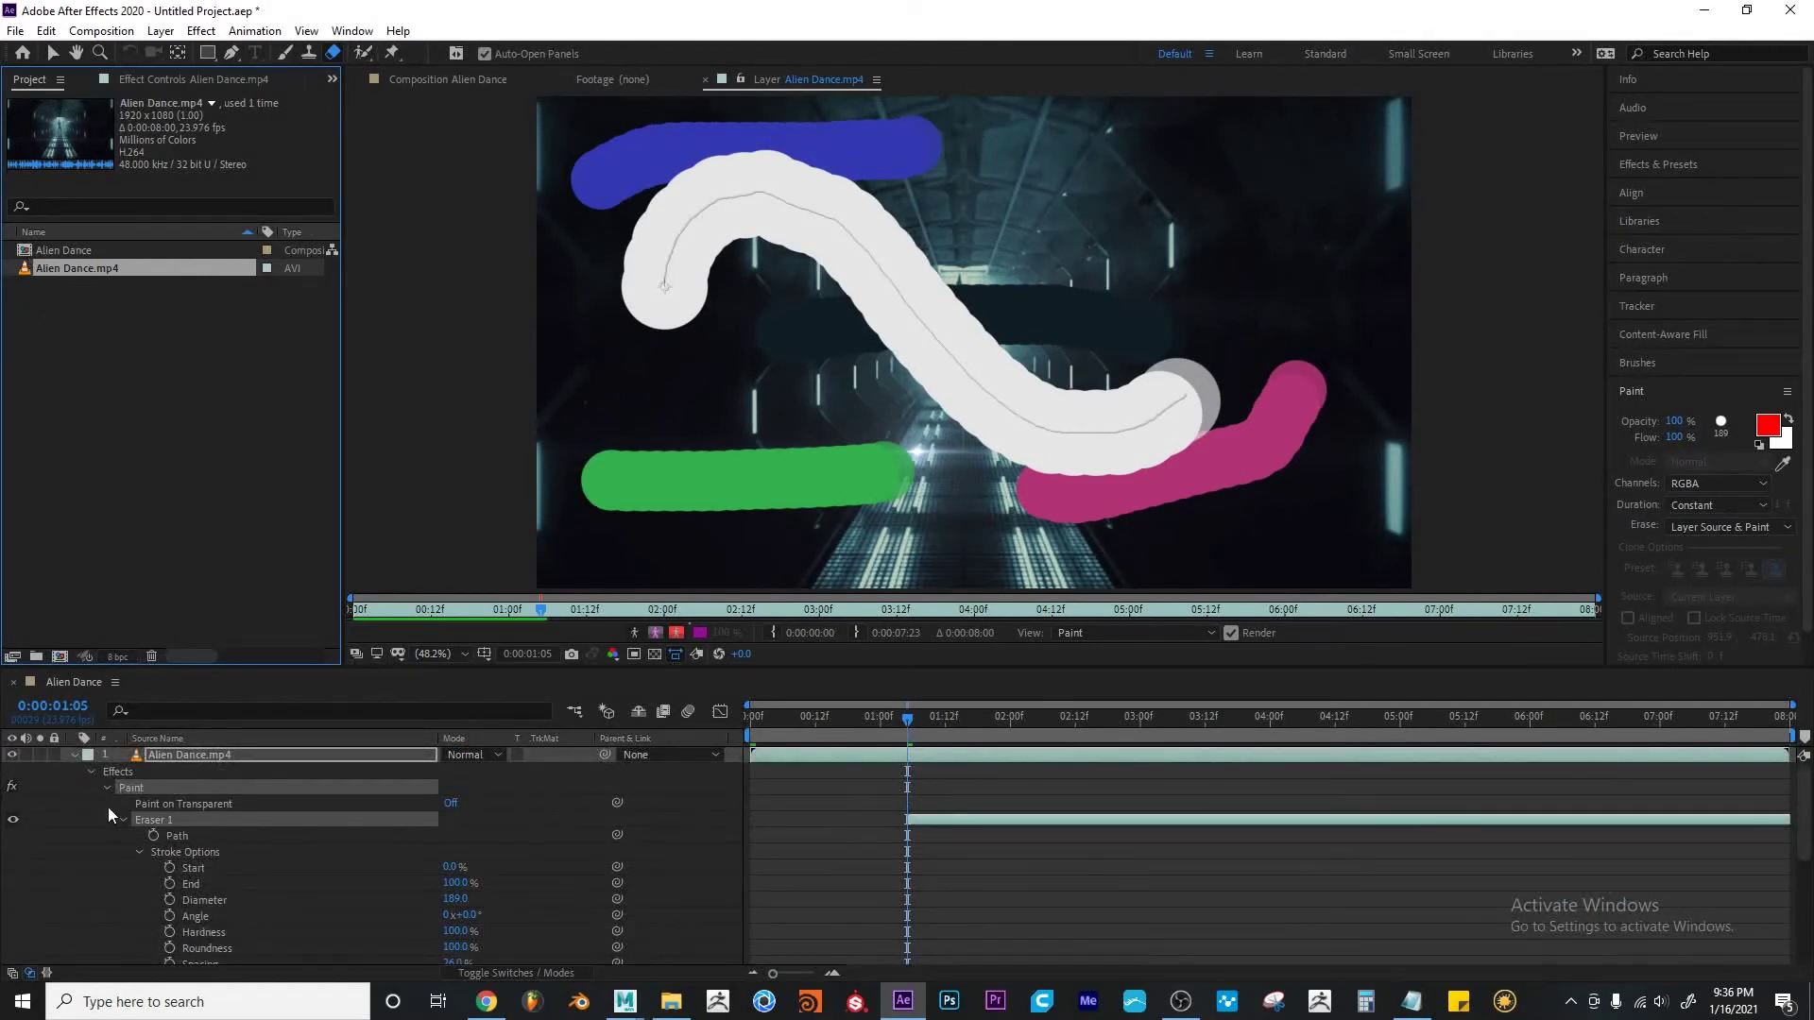
{"action": "left_click", "coordinate": [73, 755]}
{"action": "left_click_drag", "start_coordinate": [85, 268], "coordinate": [287, 878]}
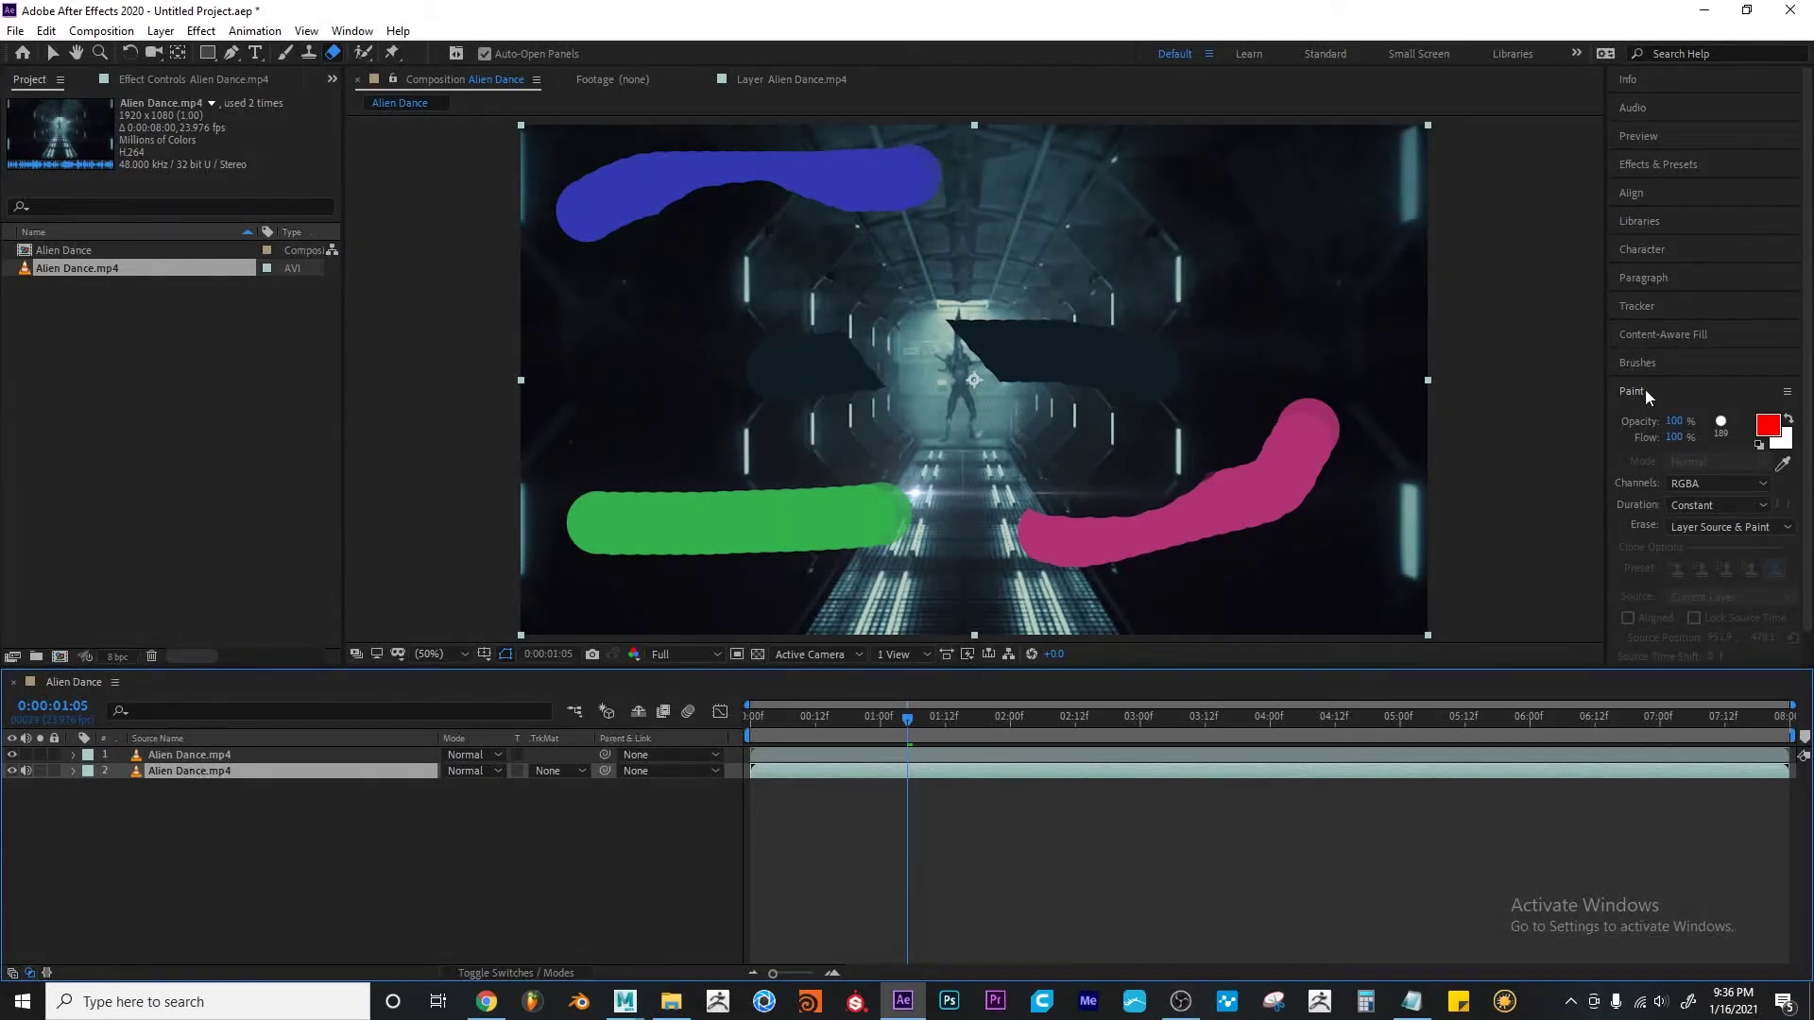
Search 'inv' in Effects & Presets and apply Invert to layer 2, Alien Dance.mp4
{"action": "left_click", "coordinate": [1648, 166]}
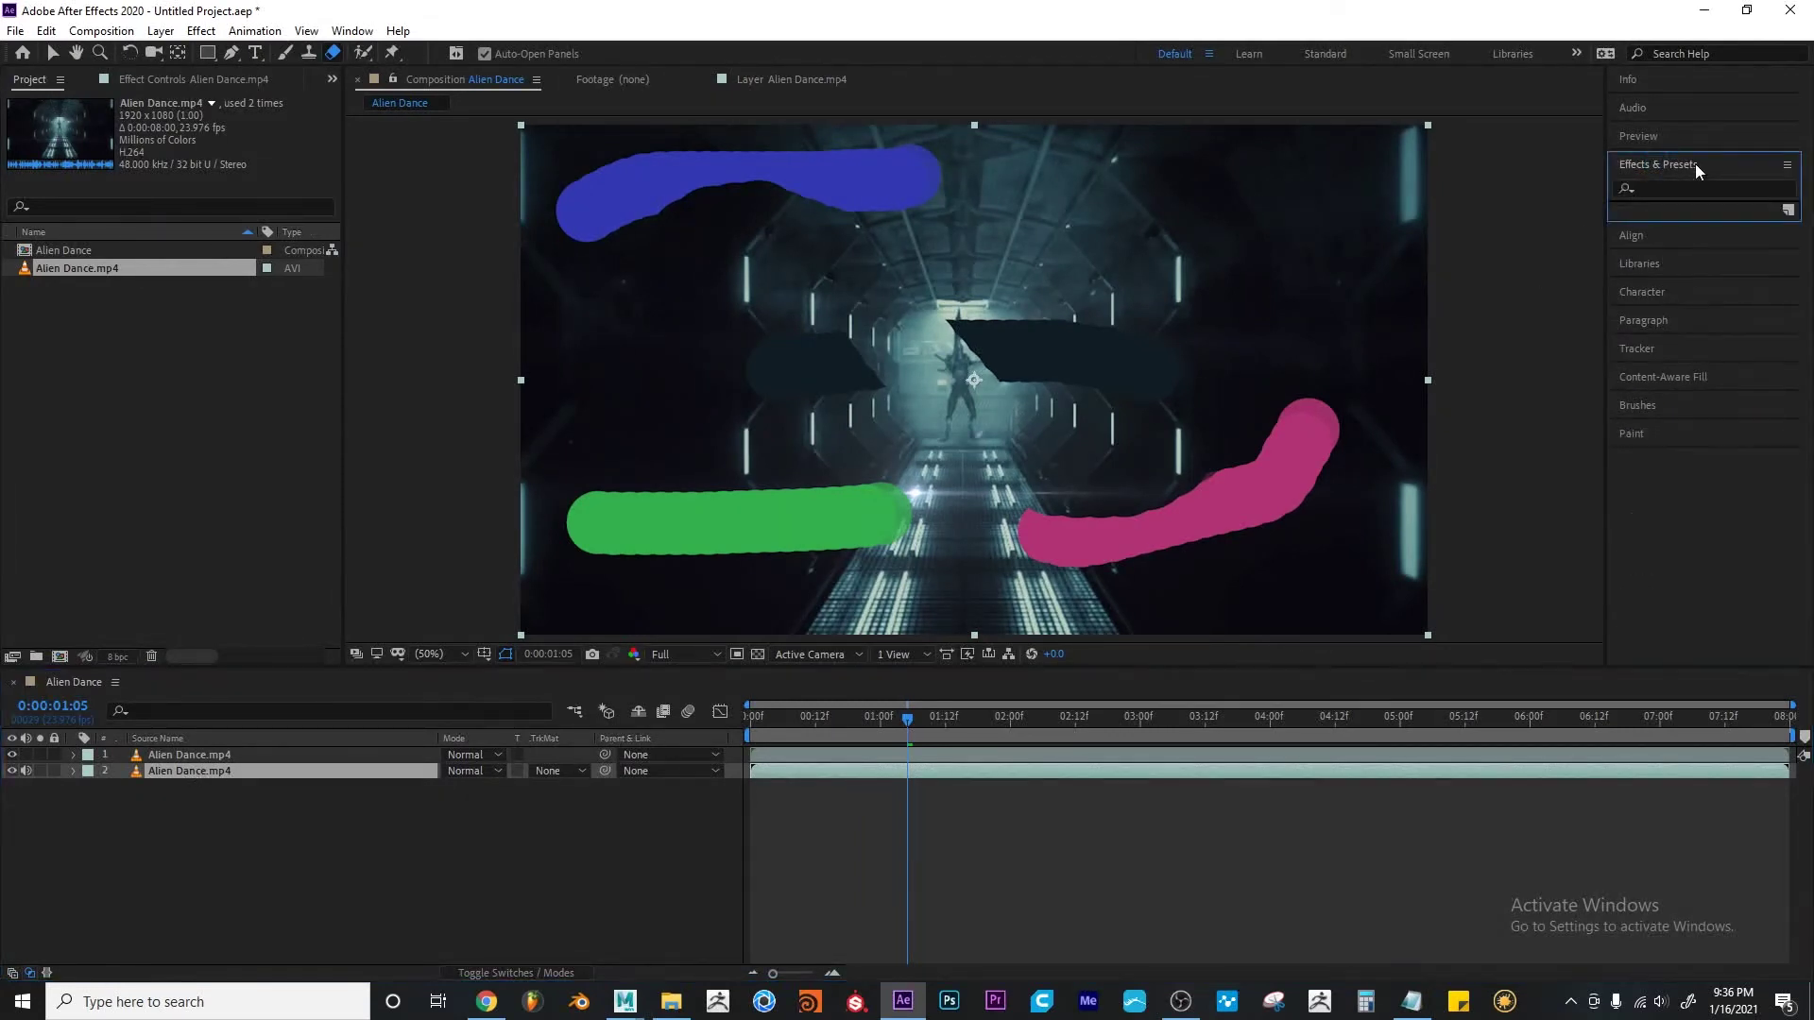
{"action": "left_click", "coordinate": [1678, 190]}
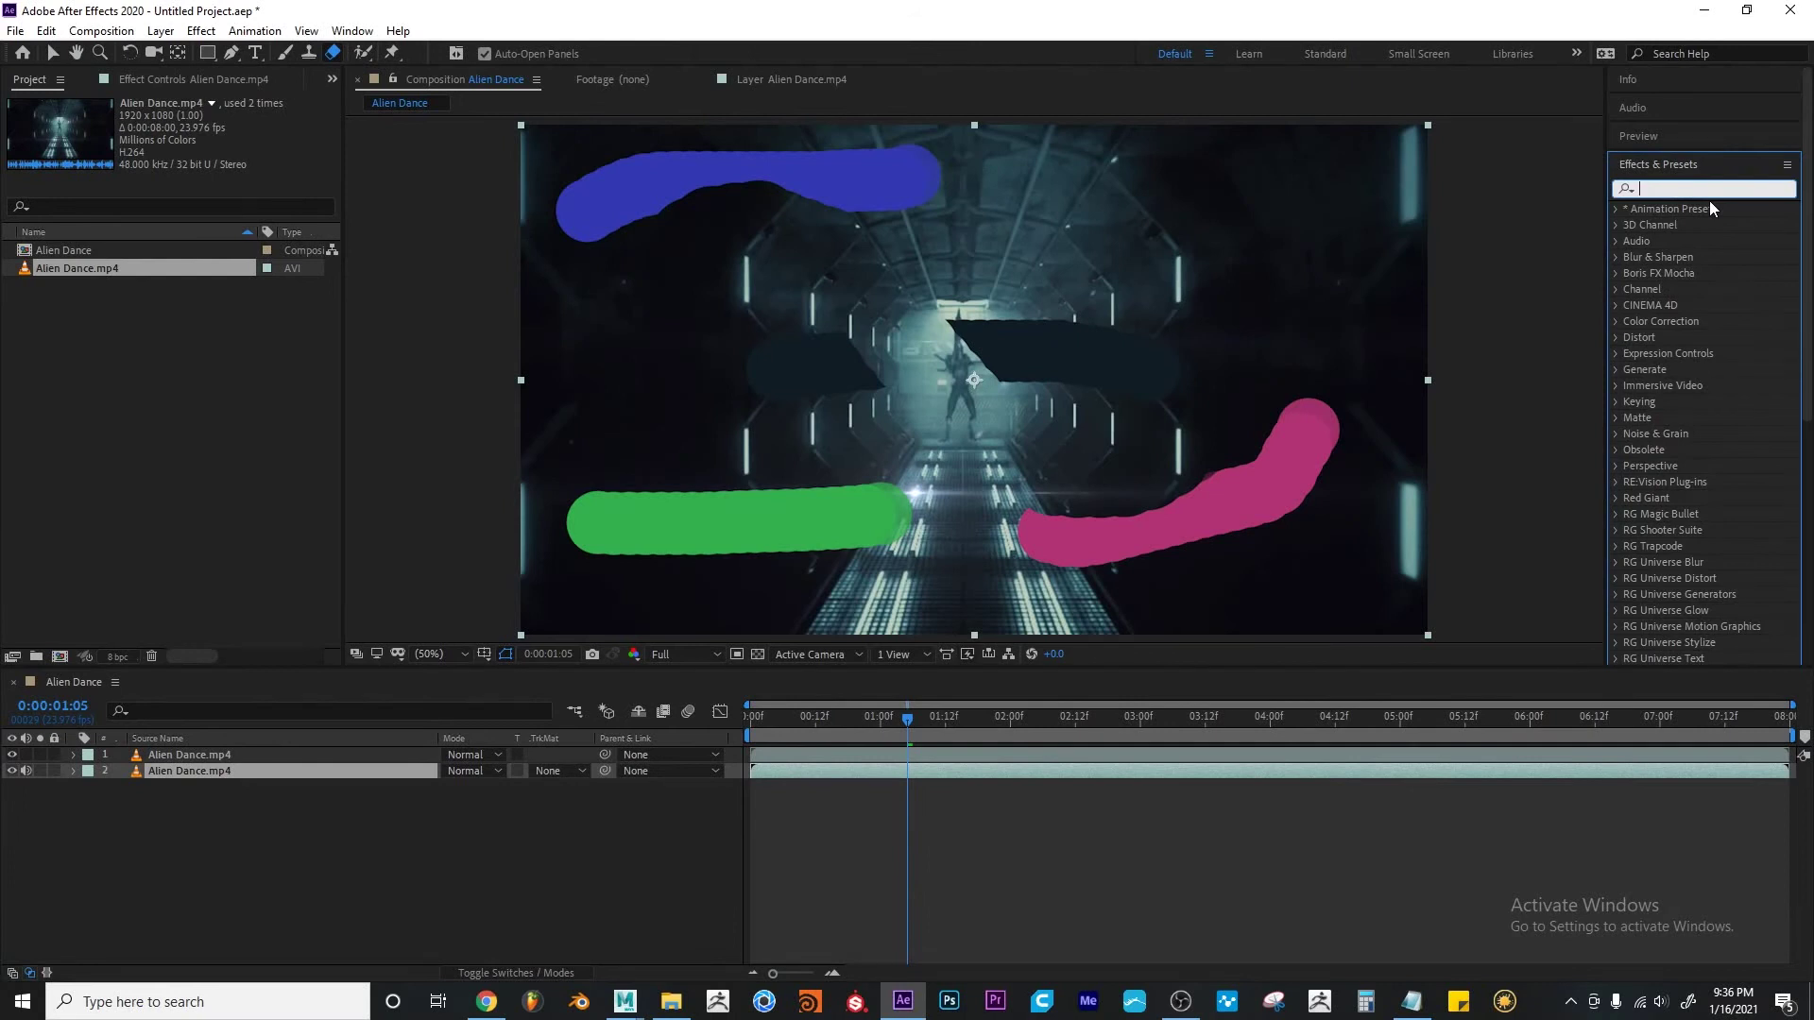
{"action": "type", "text": "inv"}
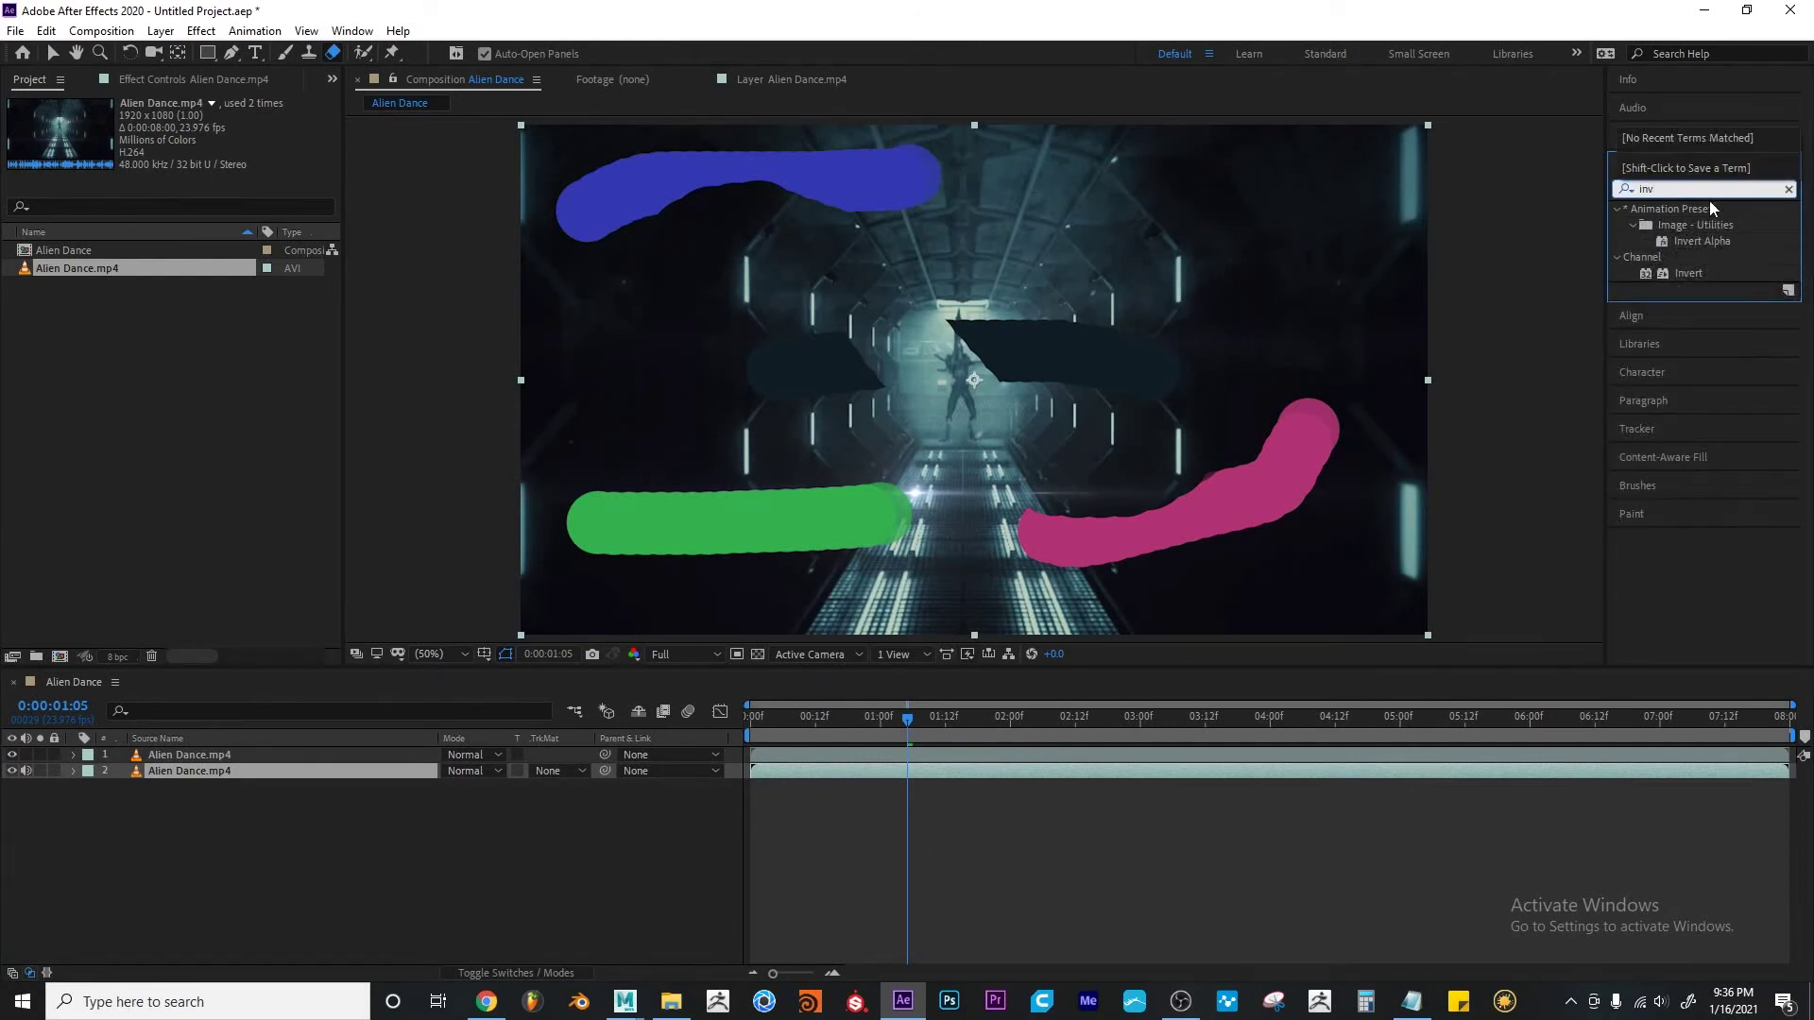
{"action": "left_click_drag", "start_coordinate": [1688, 273], "coordinate": [201, 768]}
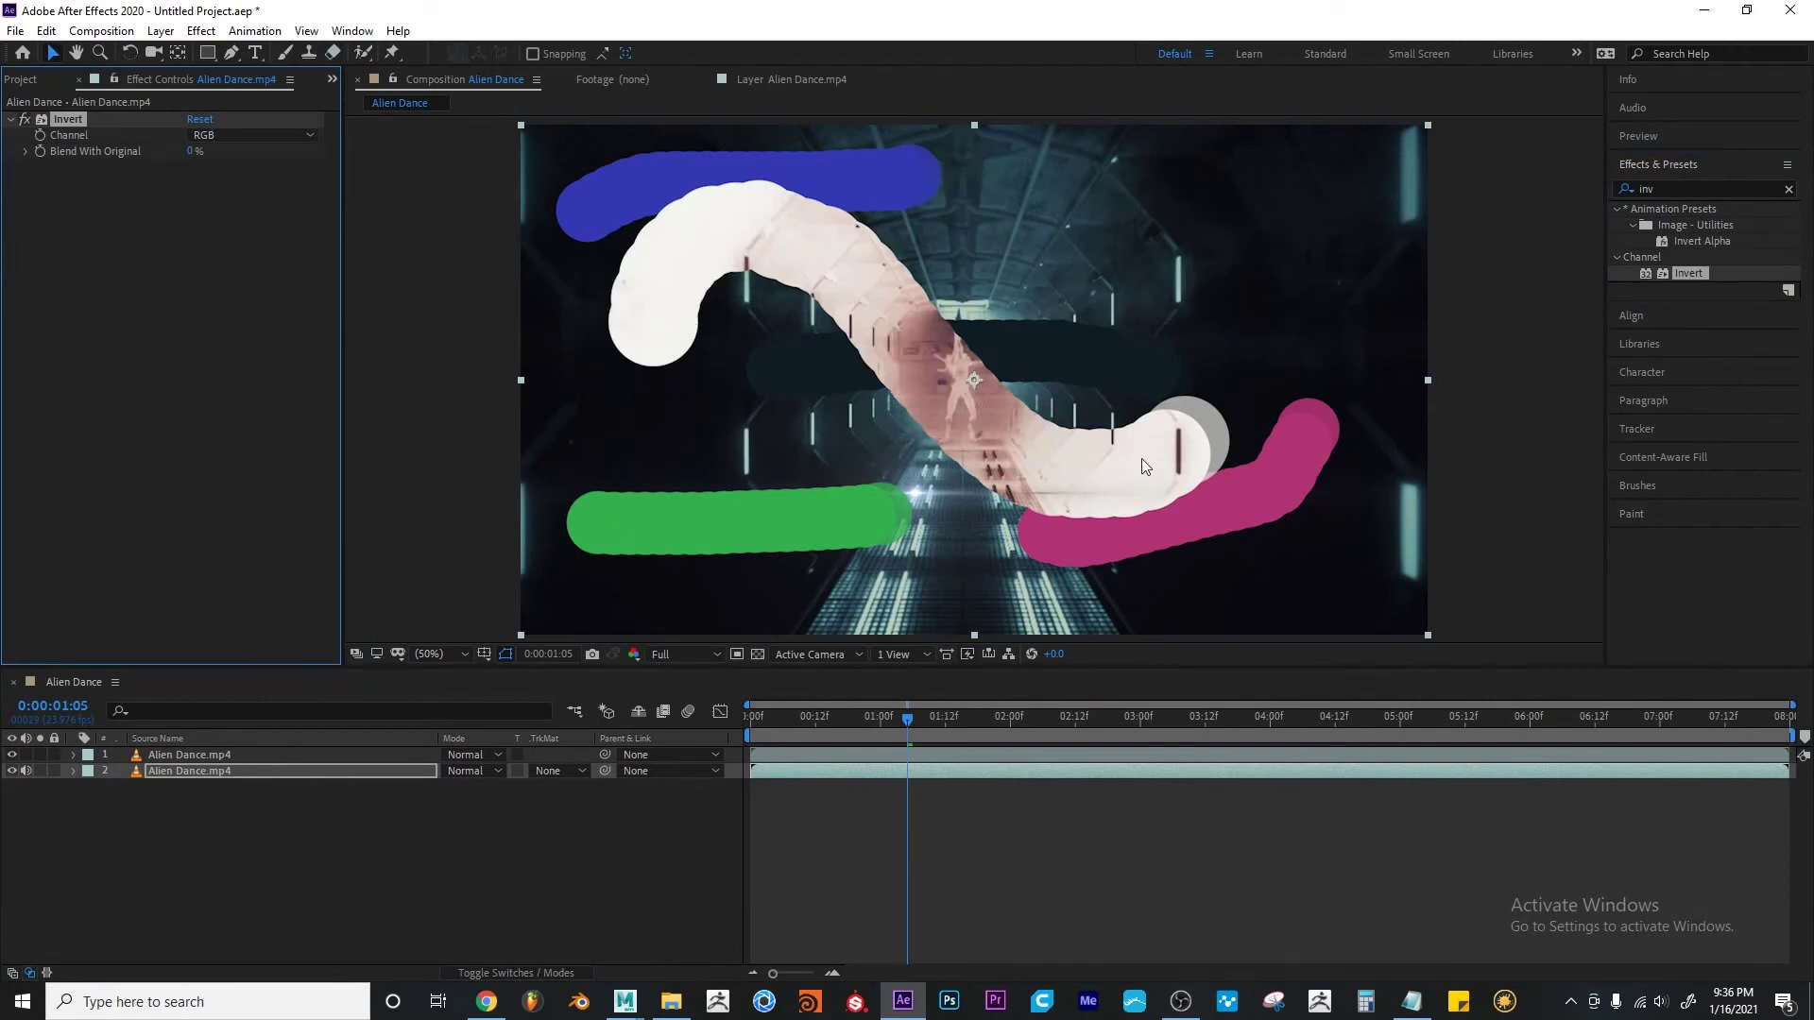
{"action": "left_click", "coordinate": [189, 756]}
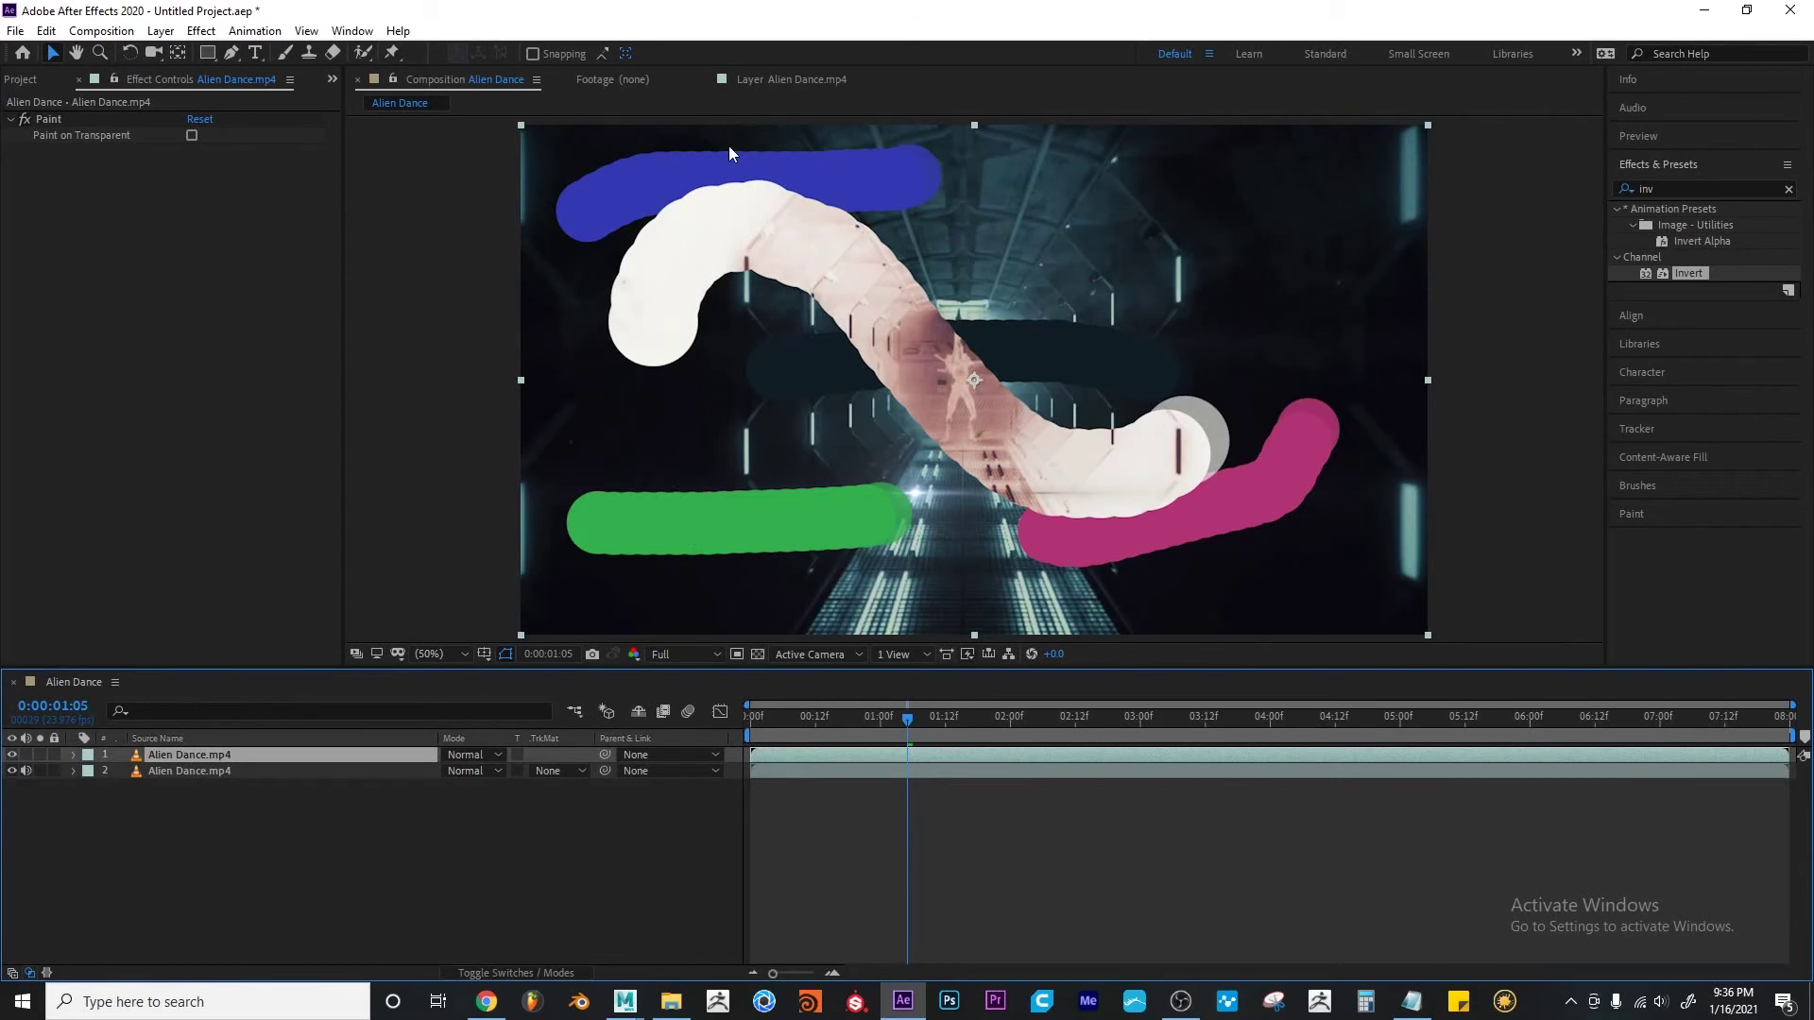
List layer 1's Paint strokes, then hide and re-show Eraser 1 and layer 1 to compare
{"action": "left_click", "coordinate": [73, 754]}
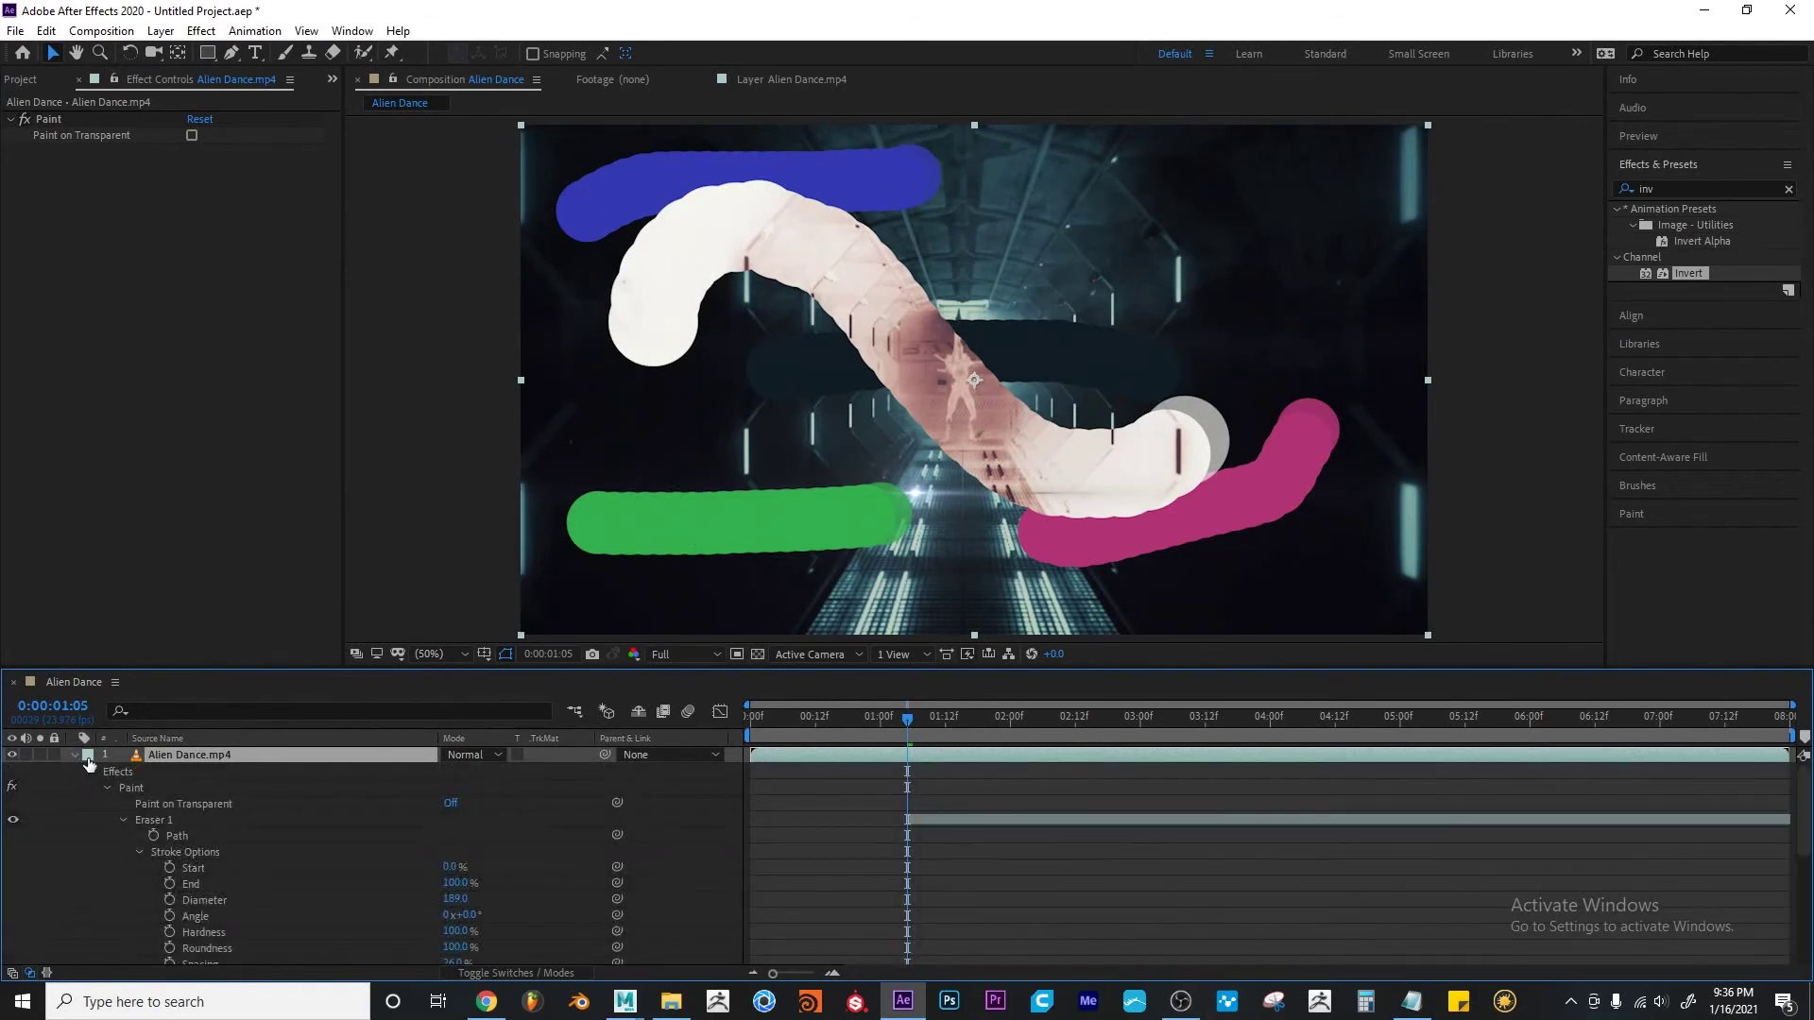
{"action": "left_click", "coordinate": [122, 819]}
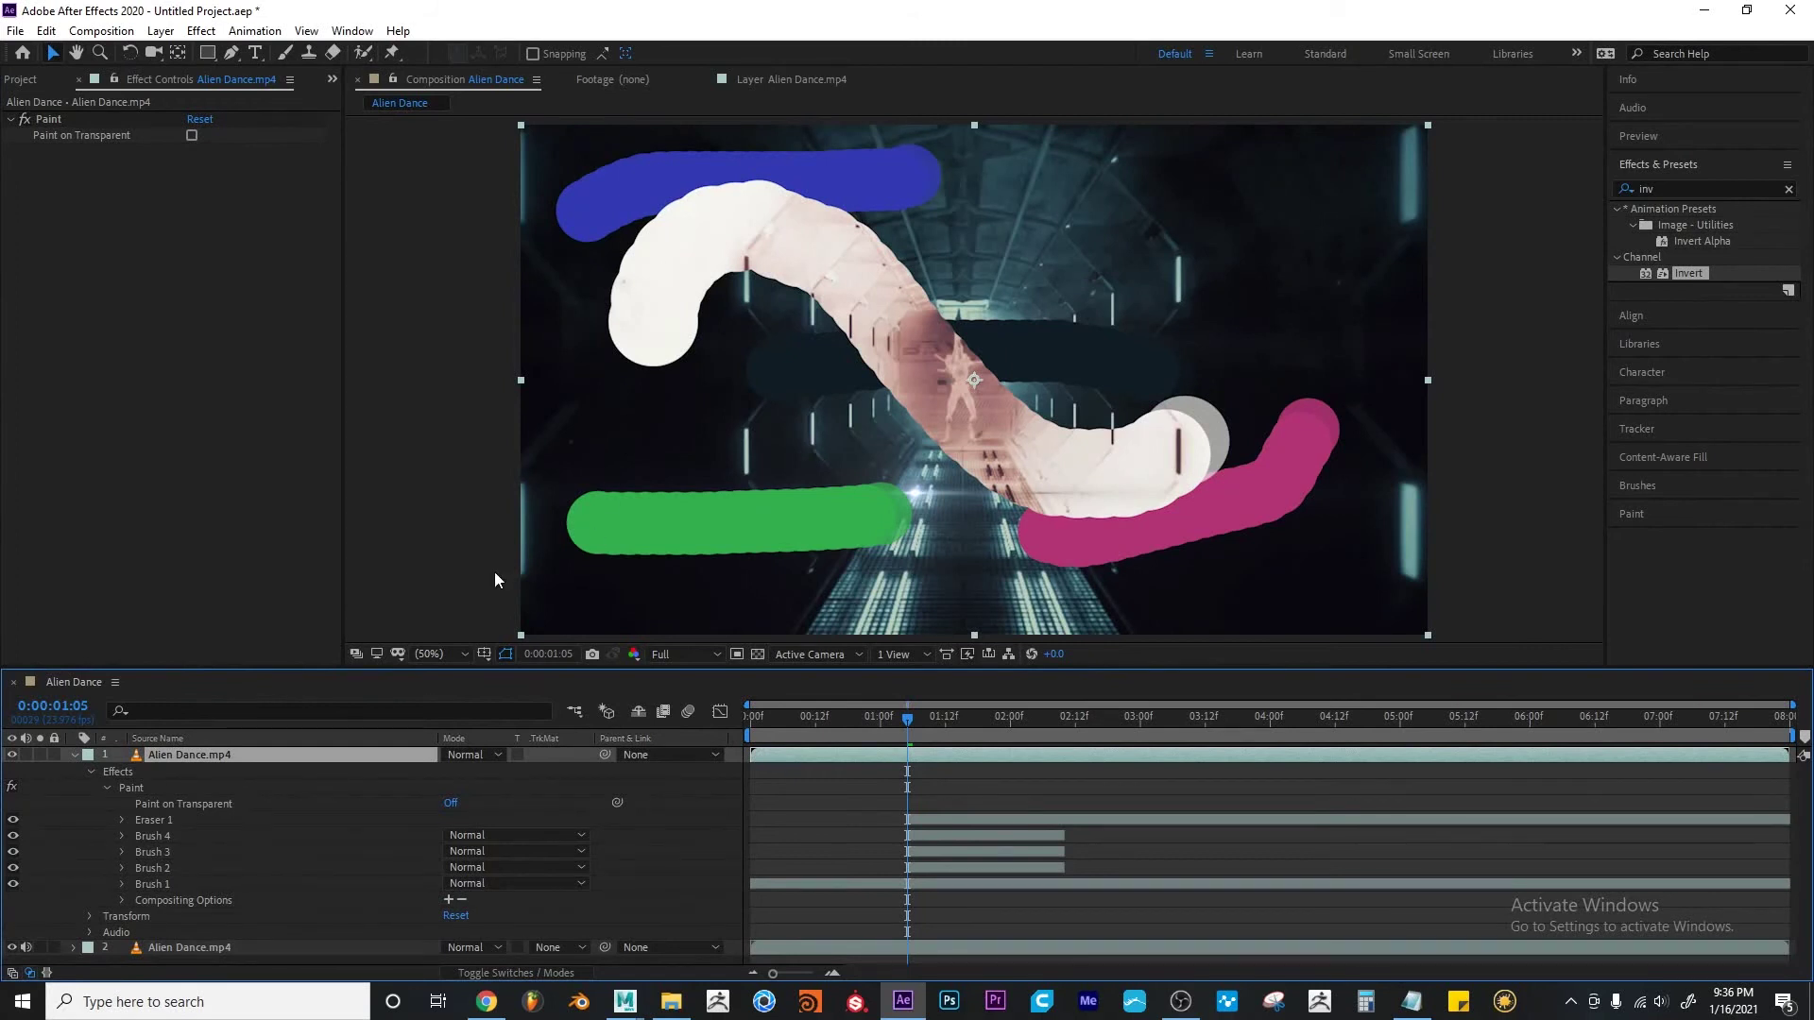
{"action": "left_click", "coordinate": [13, 820]}
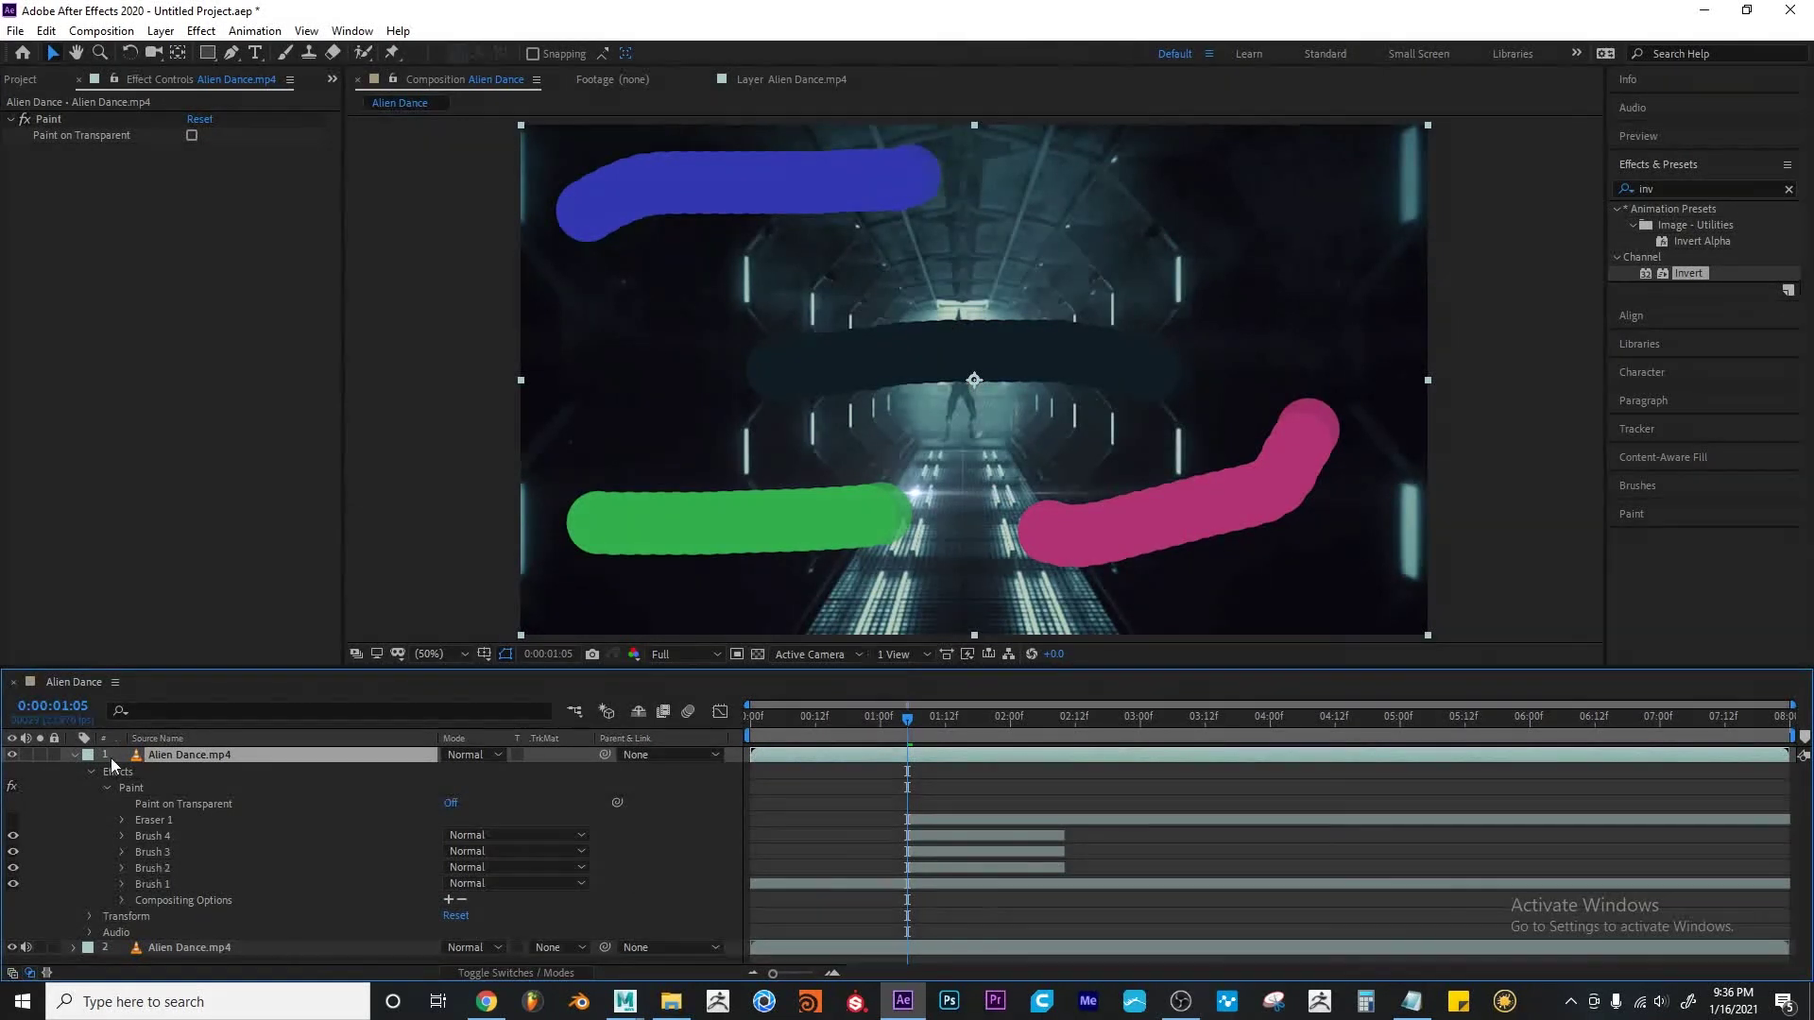
{"action": "left_click", "coordinate": [12, 754]}
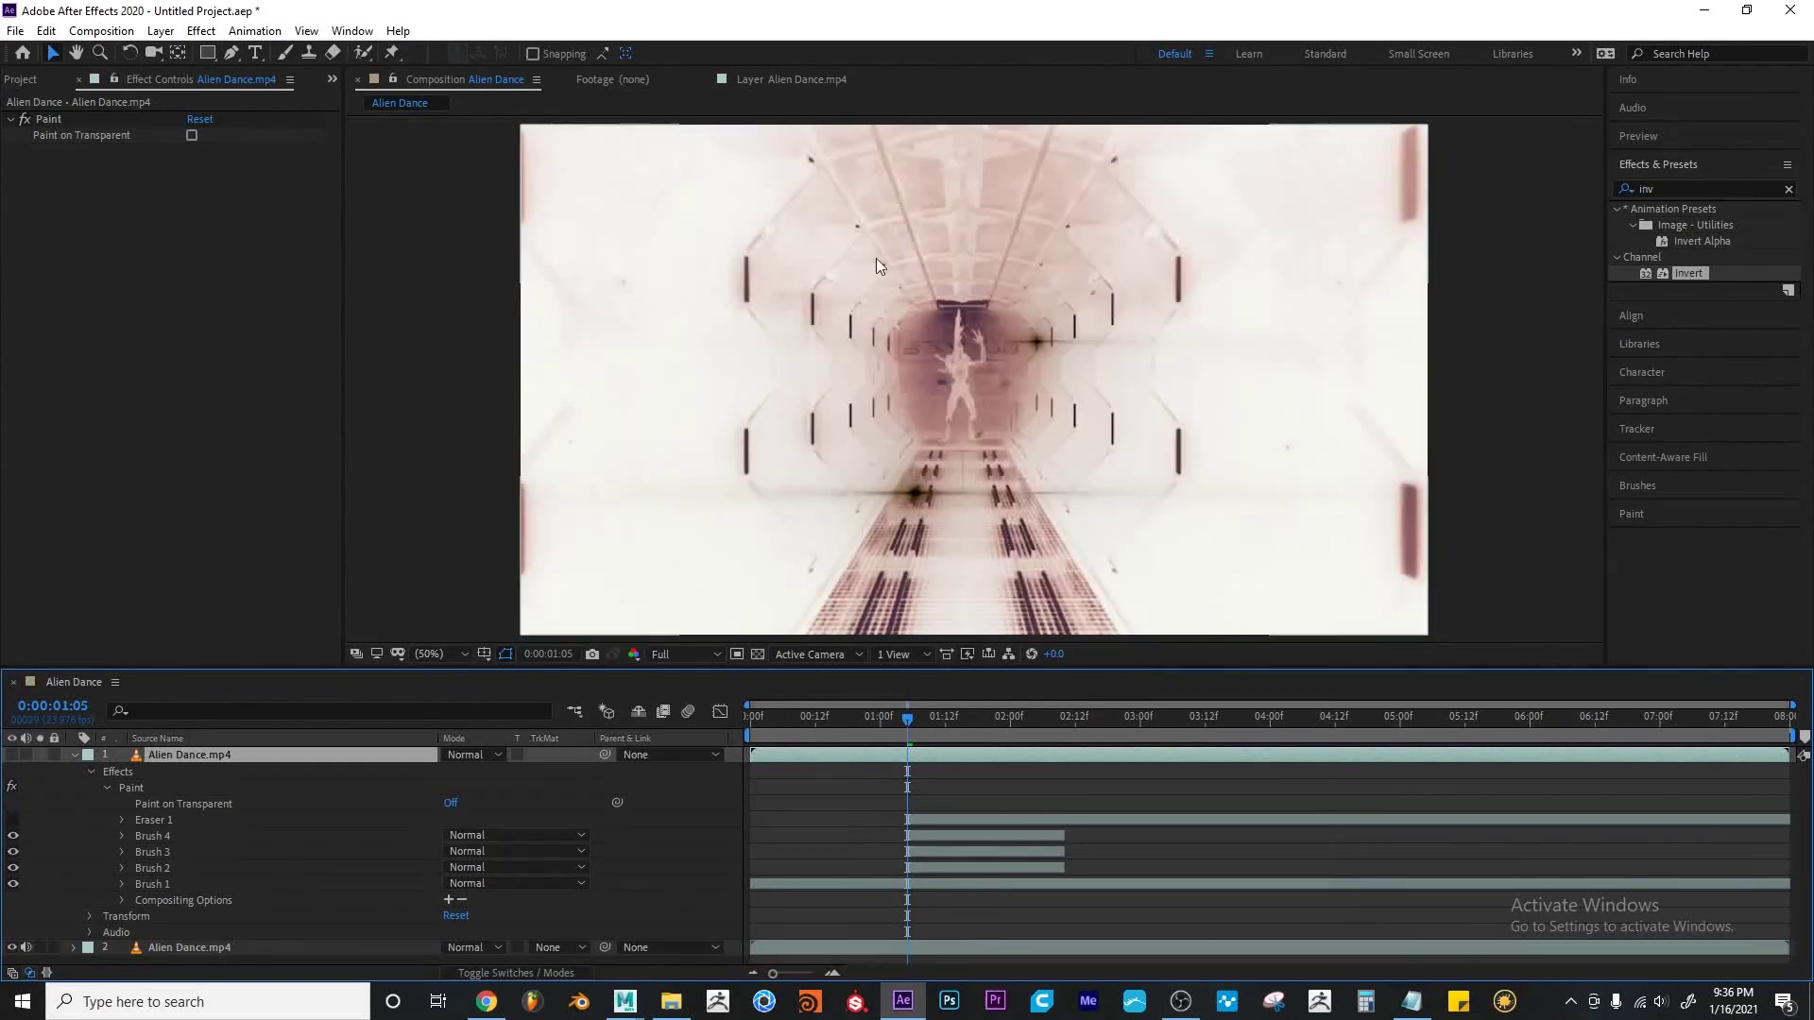
{"action": "left_click", "coordinate": [12, 755]}
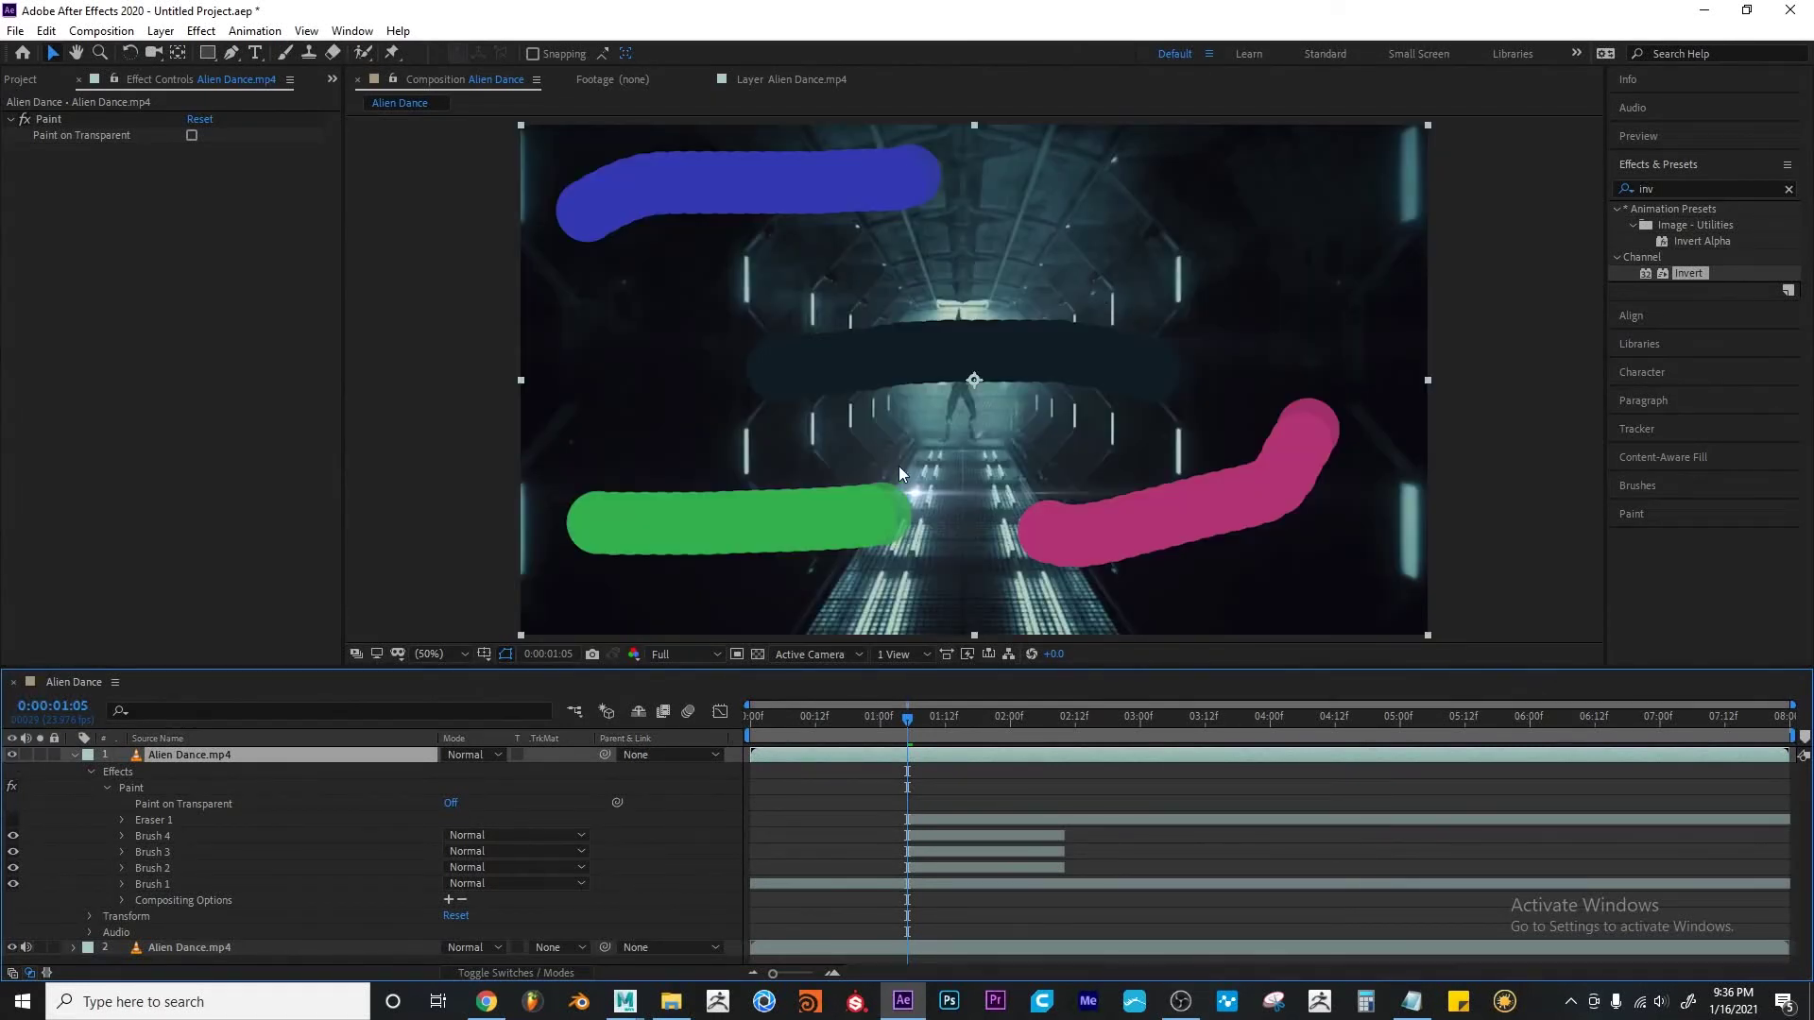
{"action": "left_click", "coordinate": [161, 820]}
{"action": "left_click", "coordinate": [12, 820]}
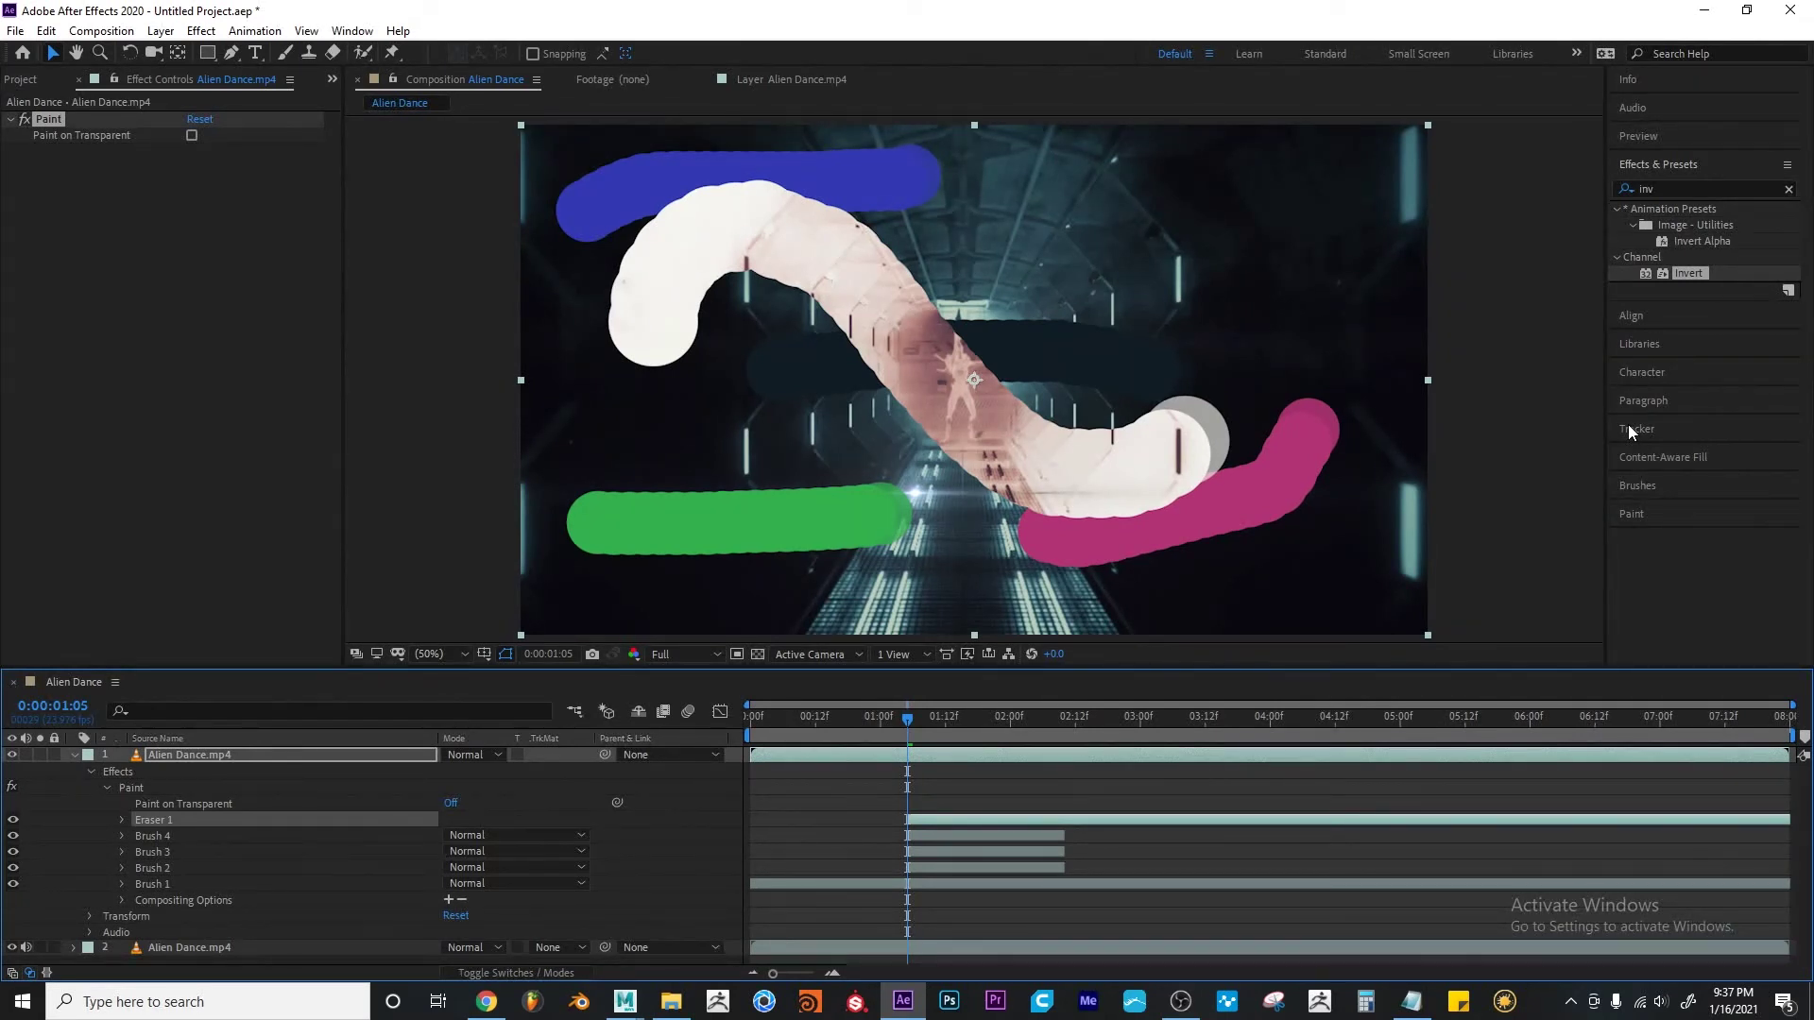
Delete Brush 1, Brush 2, Brush 4, Eraser 1 and Brush 3 from layer 1's Paint effect
{"action": "left_click", "coordinate": [170, 883]}
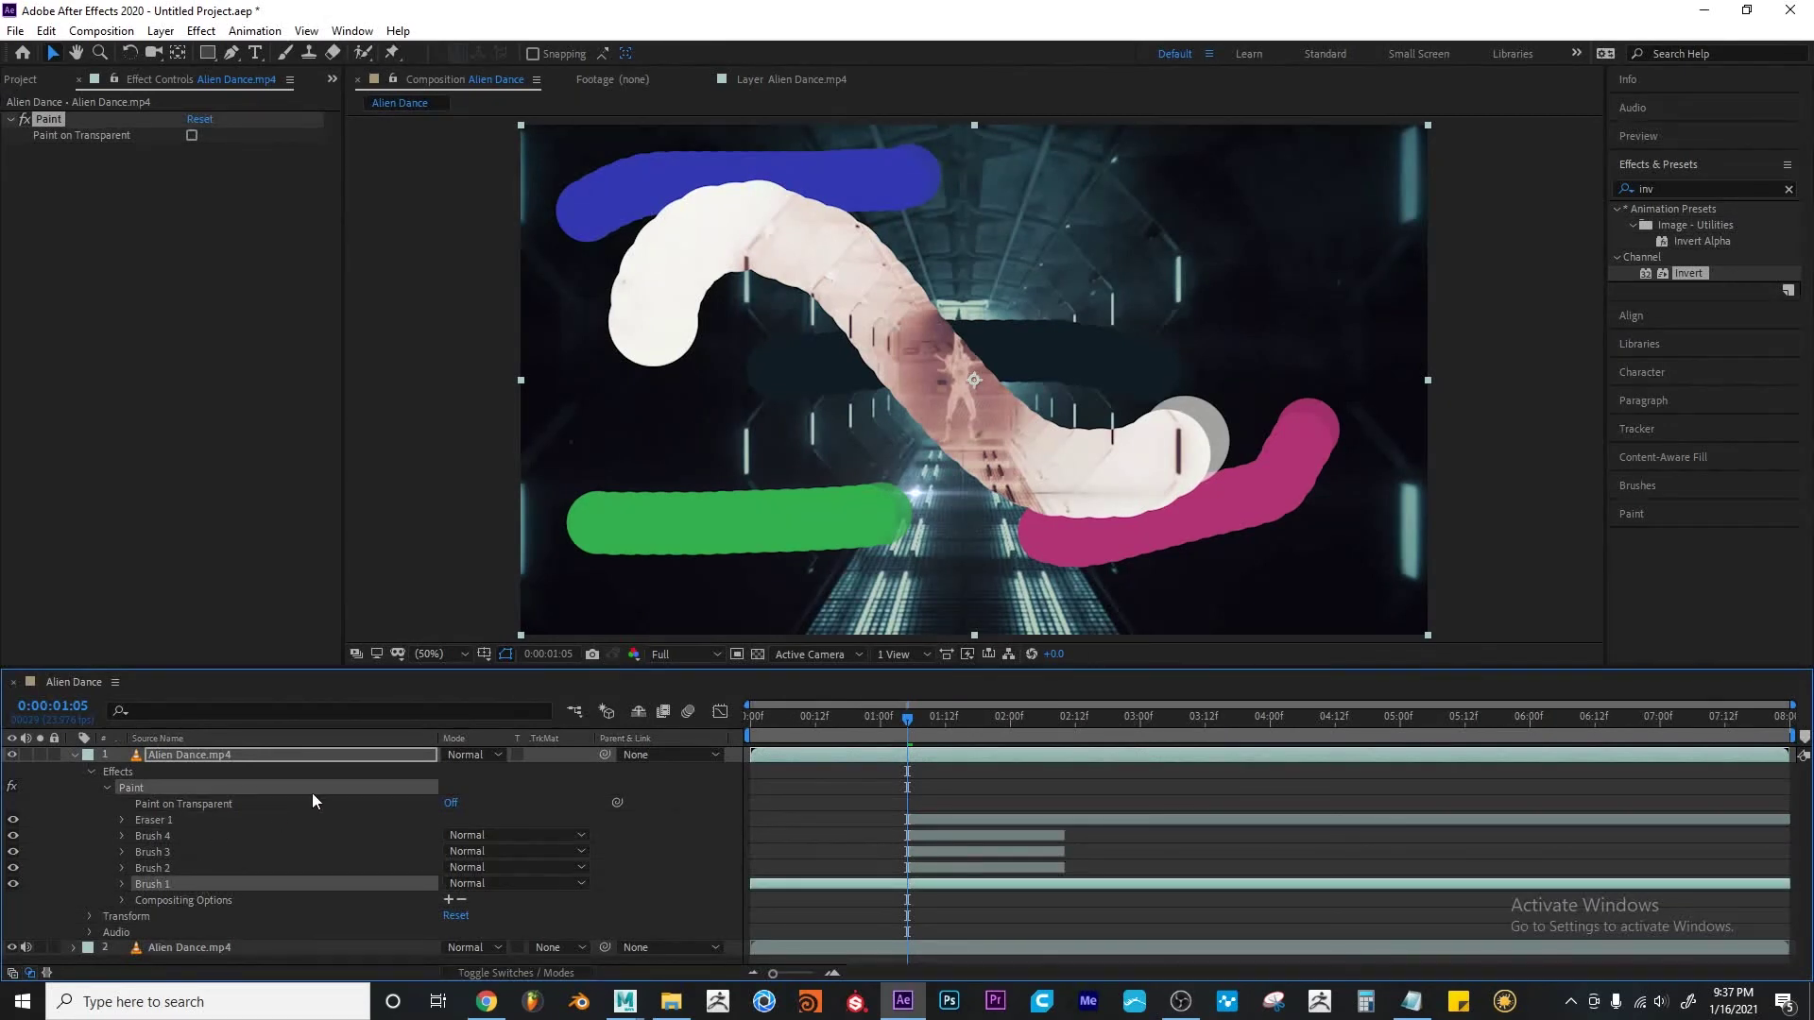
{"action": "key", "text": "Delete"}
{"action": "left_click", "coordinate": [185, 874]}
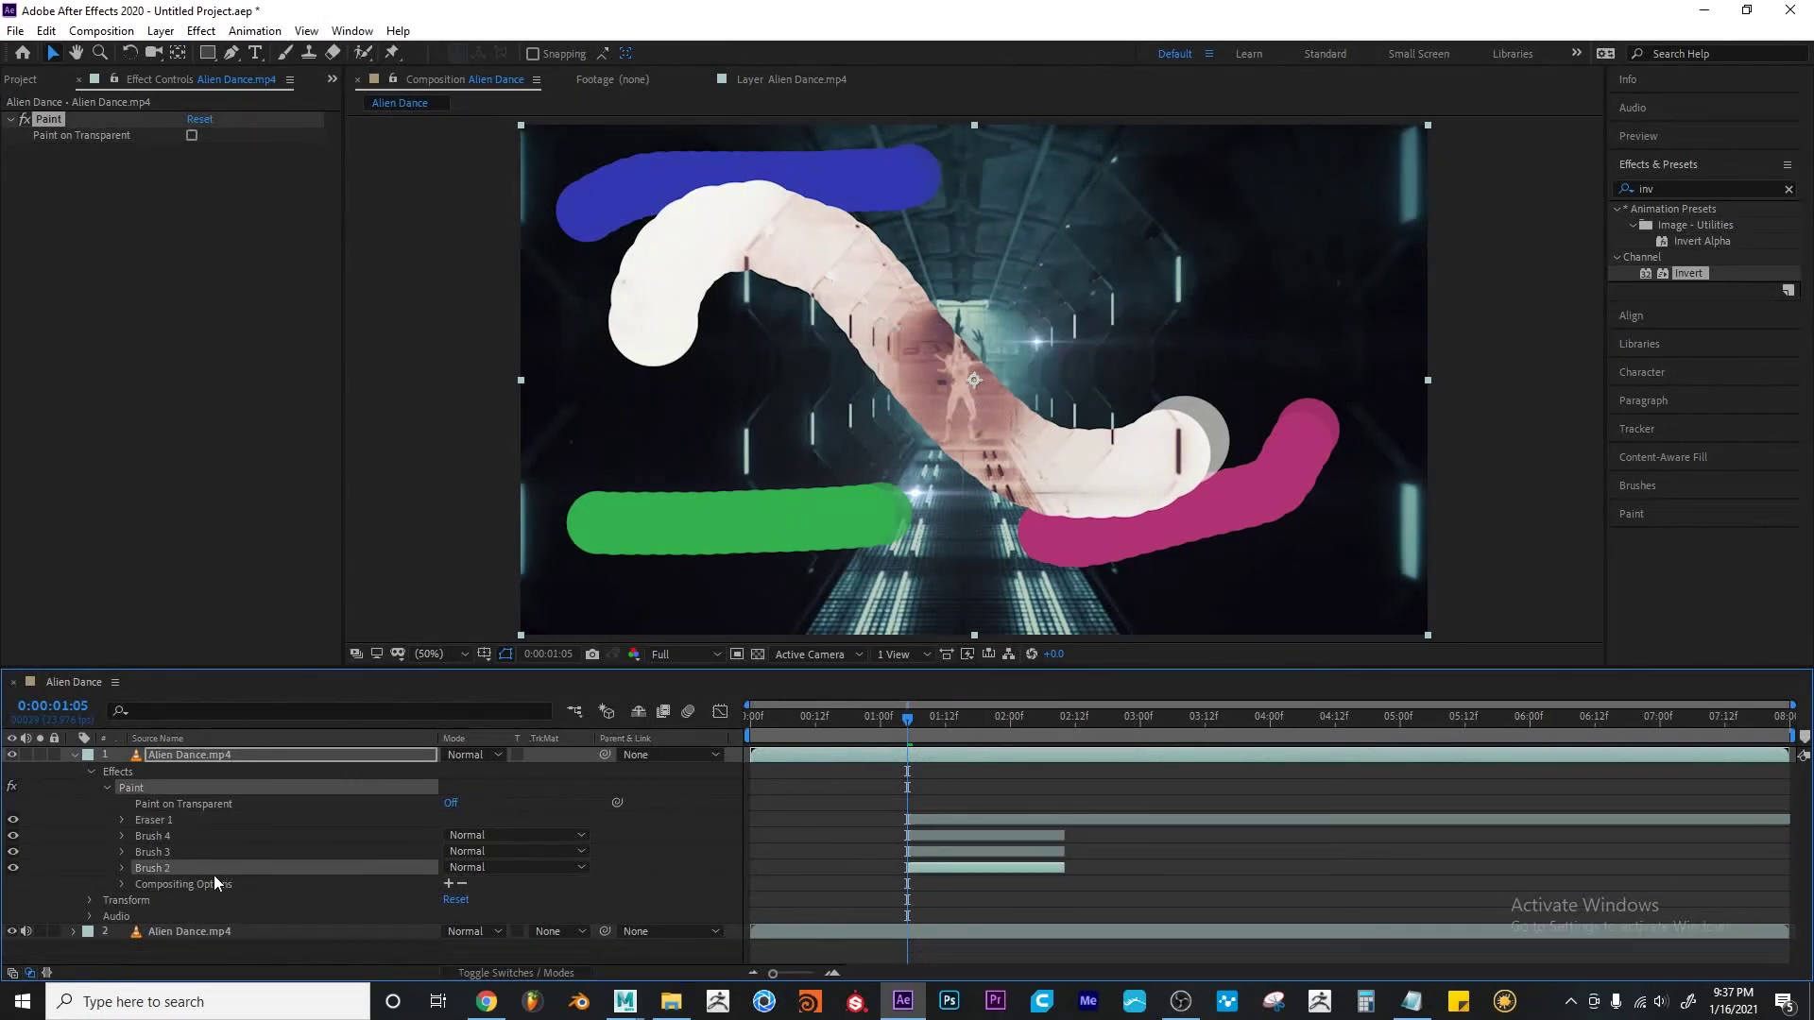
{"action": "key", "text": "Delete"}
{"action": "left_click", "coordinate": [174, 833]}
{"action": "key", "text": "Delete"}
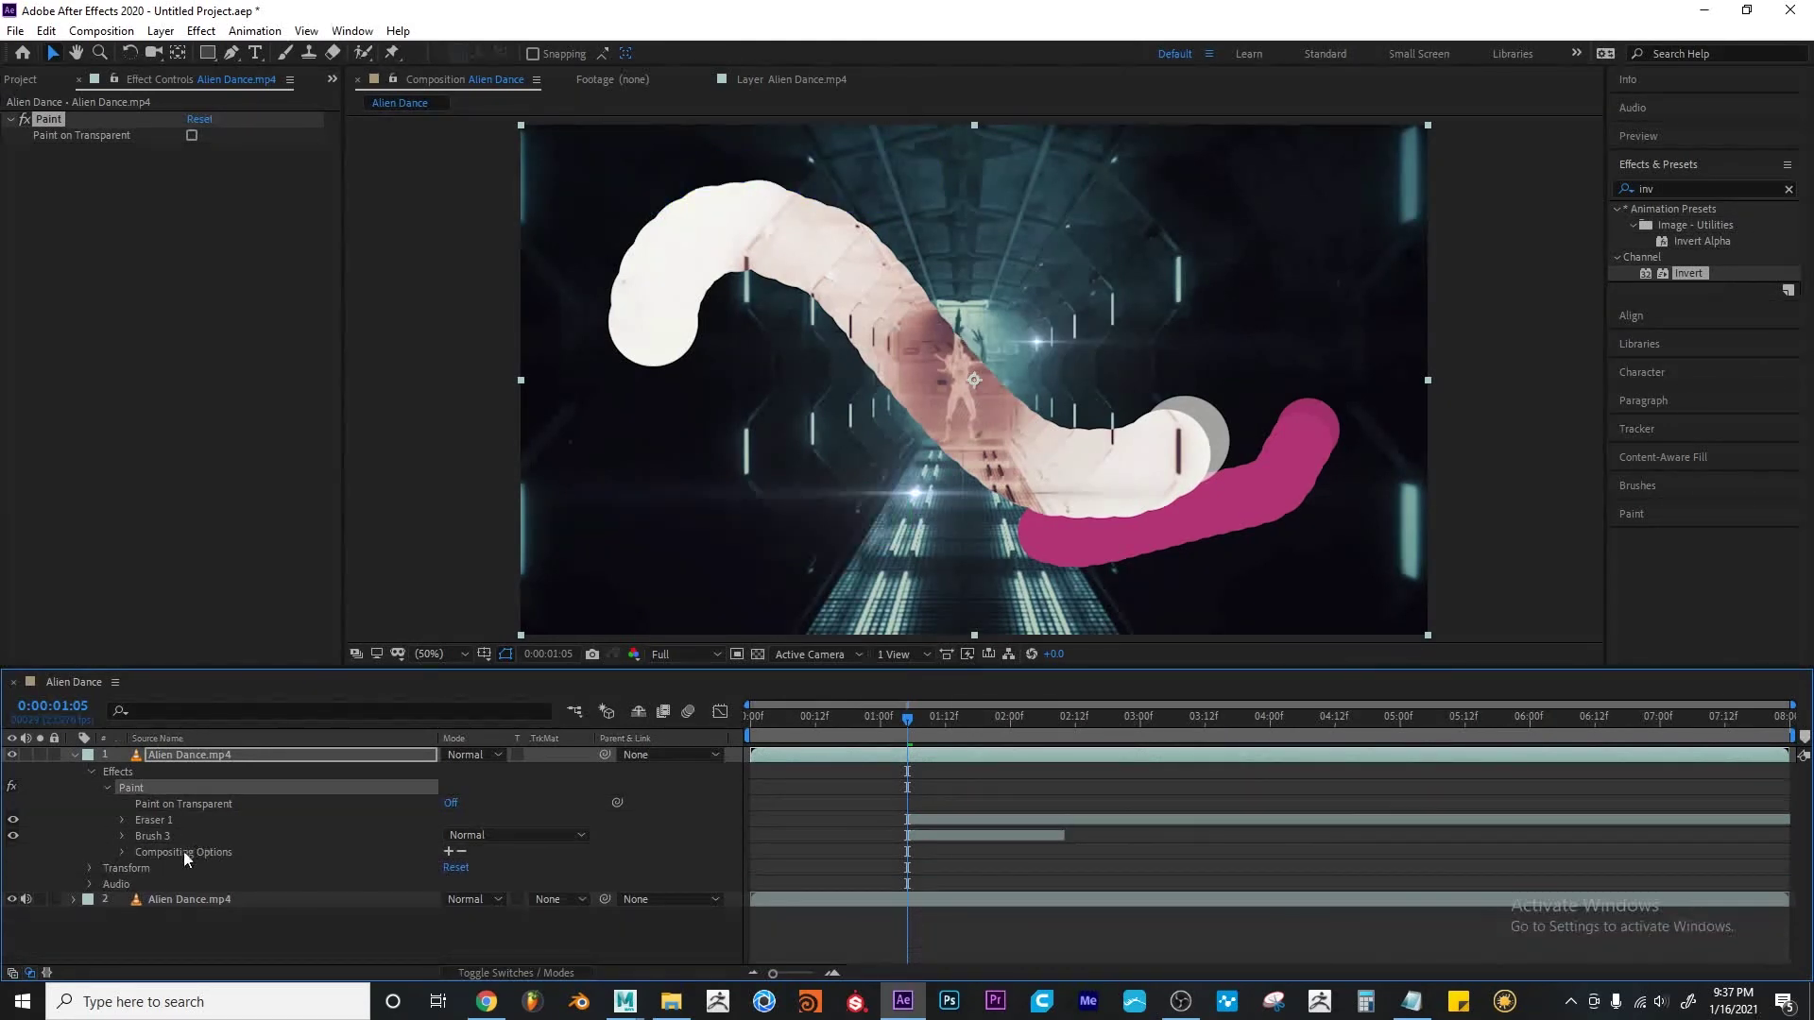
{"action": "left_click", "coordinate": [166, 822]}
{"action": "key", "text": "Delete"}
{"action": "left_click", "coordinate": [161, 823]}
{"action": "key", "text": "Delete"}
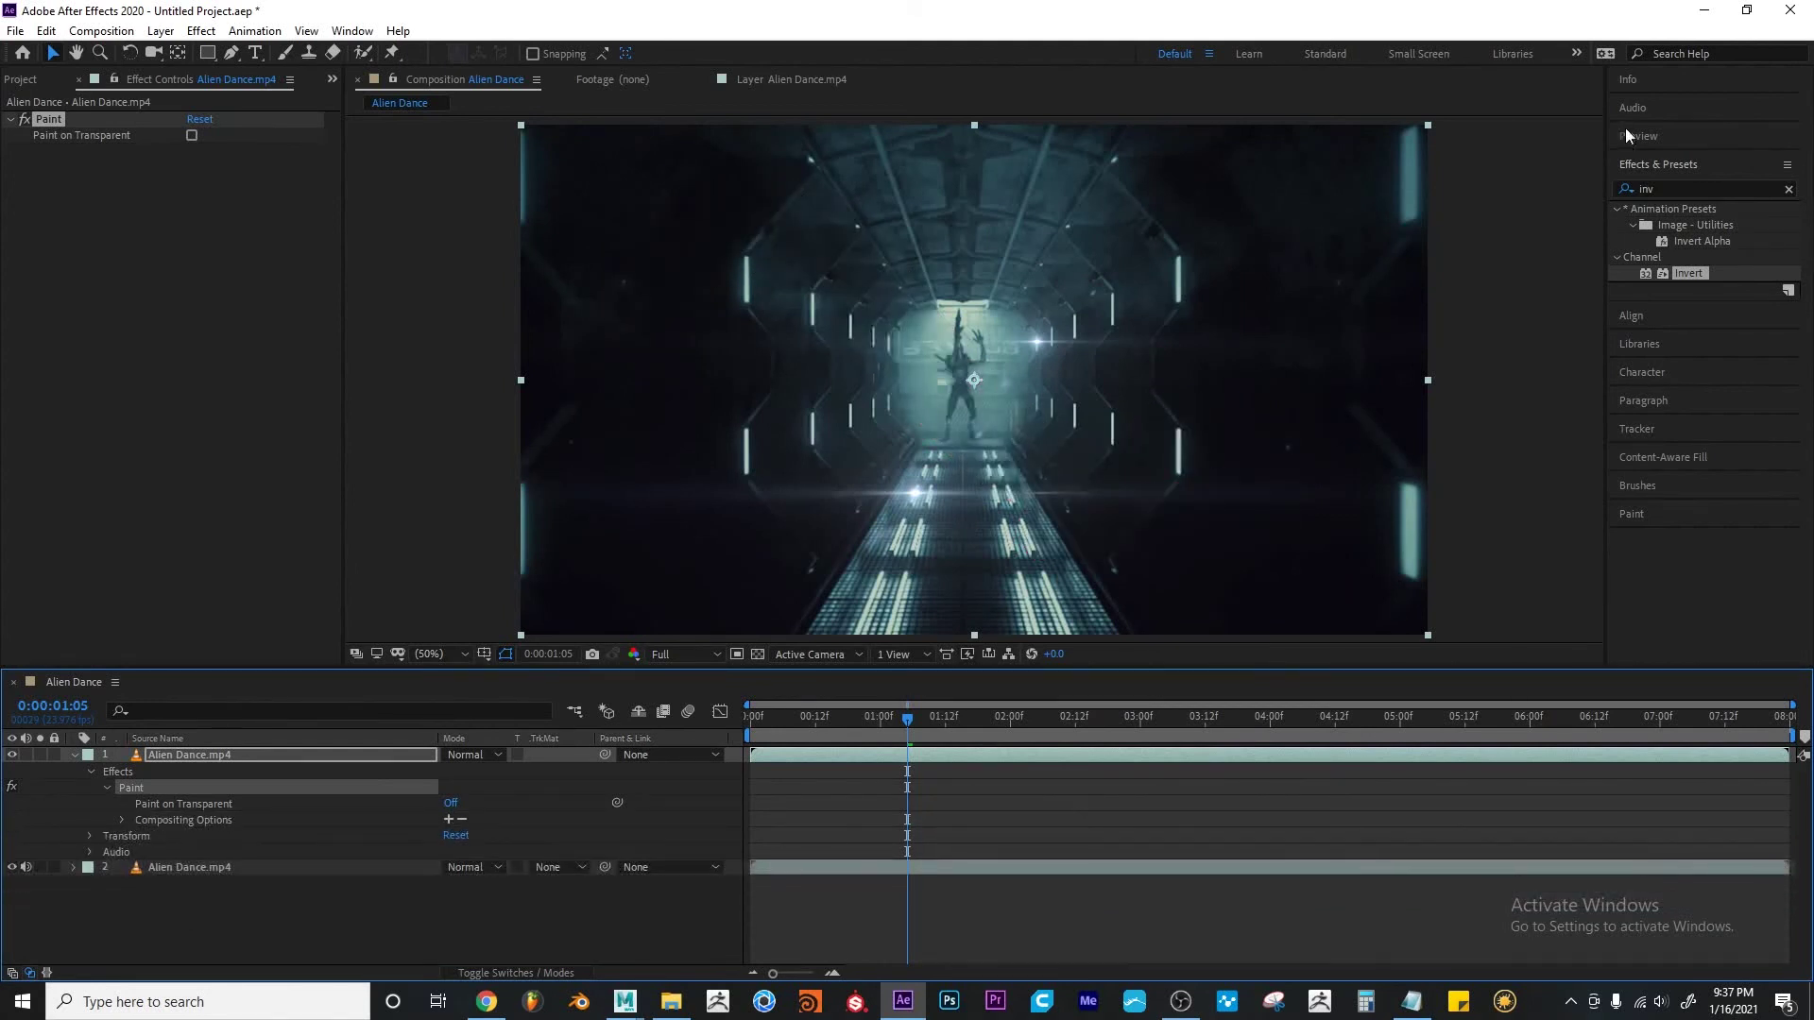
Bring up the Brushes and Paint panels and switch to the Eraser tool with Ctrl+B
{"action": "left_click", "coordinate": [1638, 485]}
{"action": "scroll", "coordinate": [1624, 620], "scroll_direction": "down", "scroll_amount": 1}
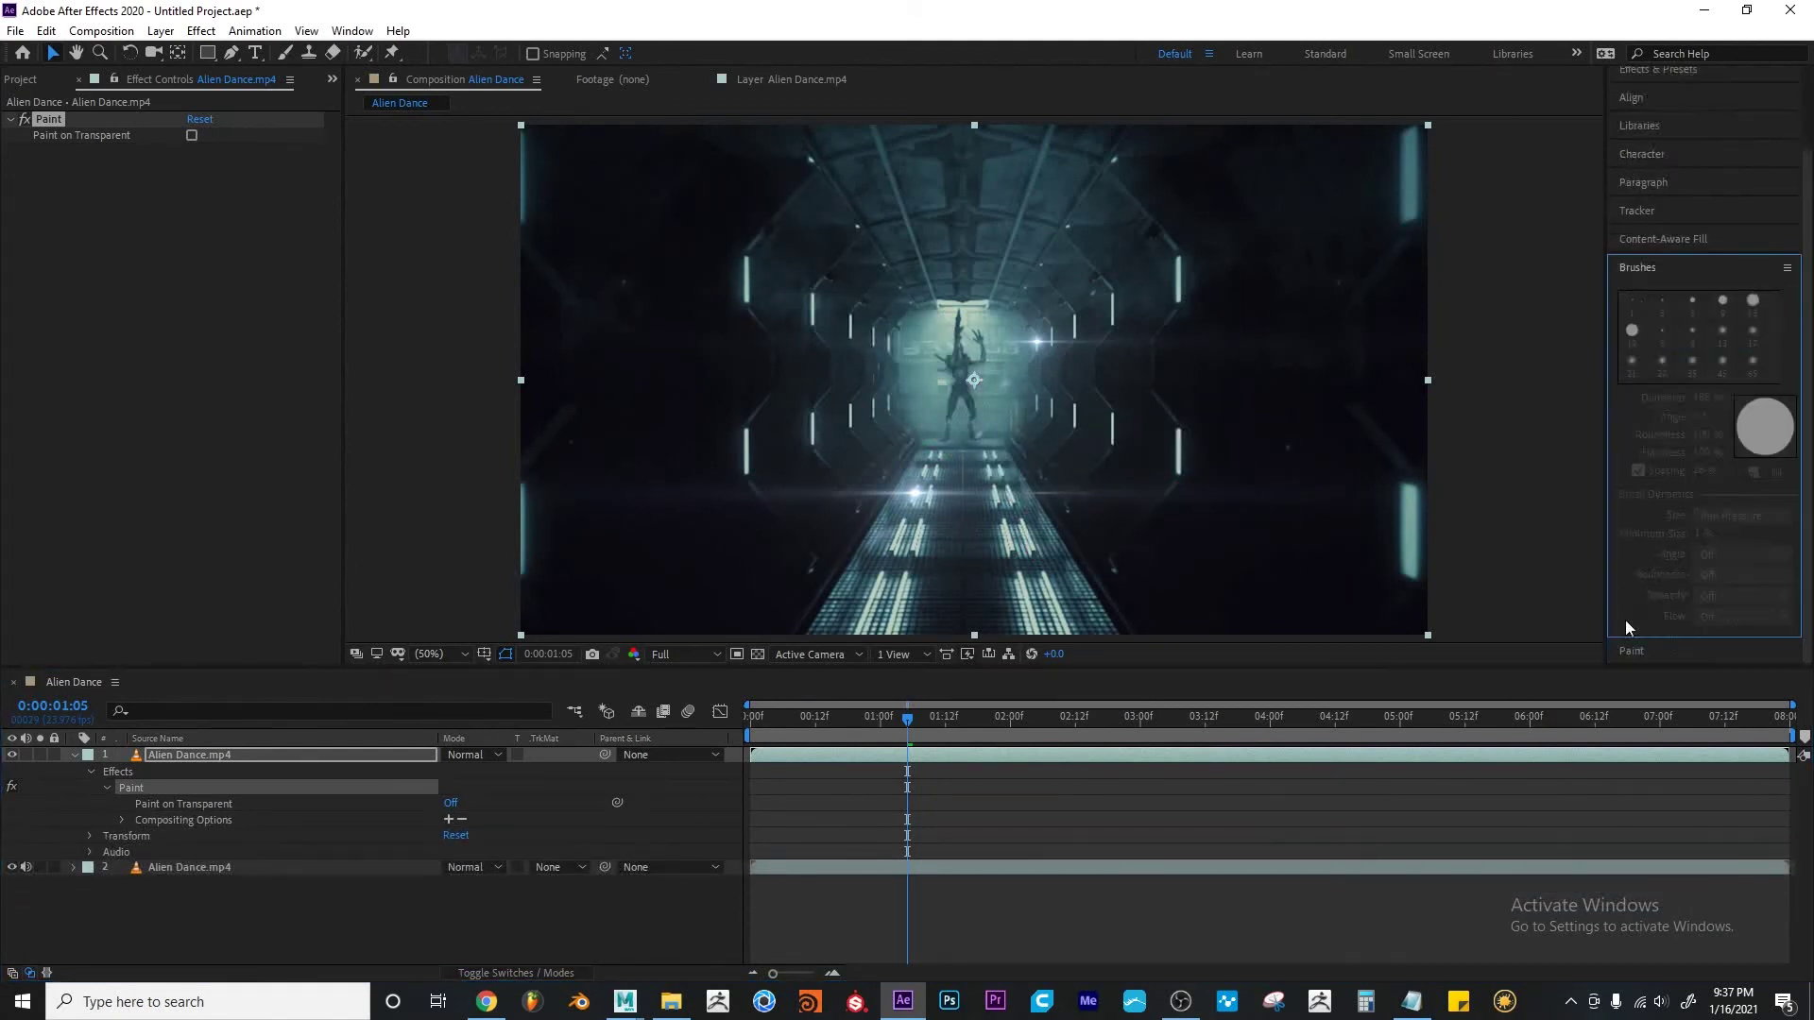
{"action": "left_click", "coordinate": [1630, 652]}
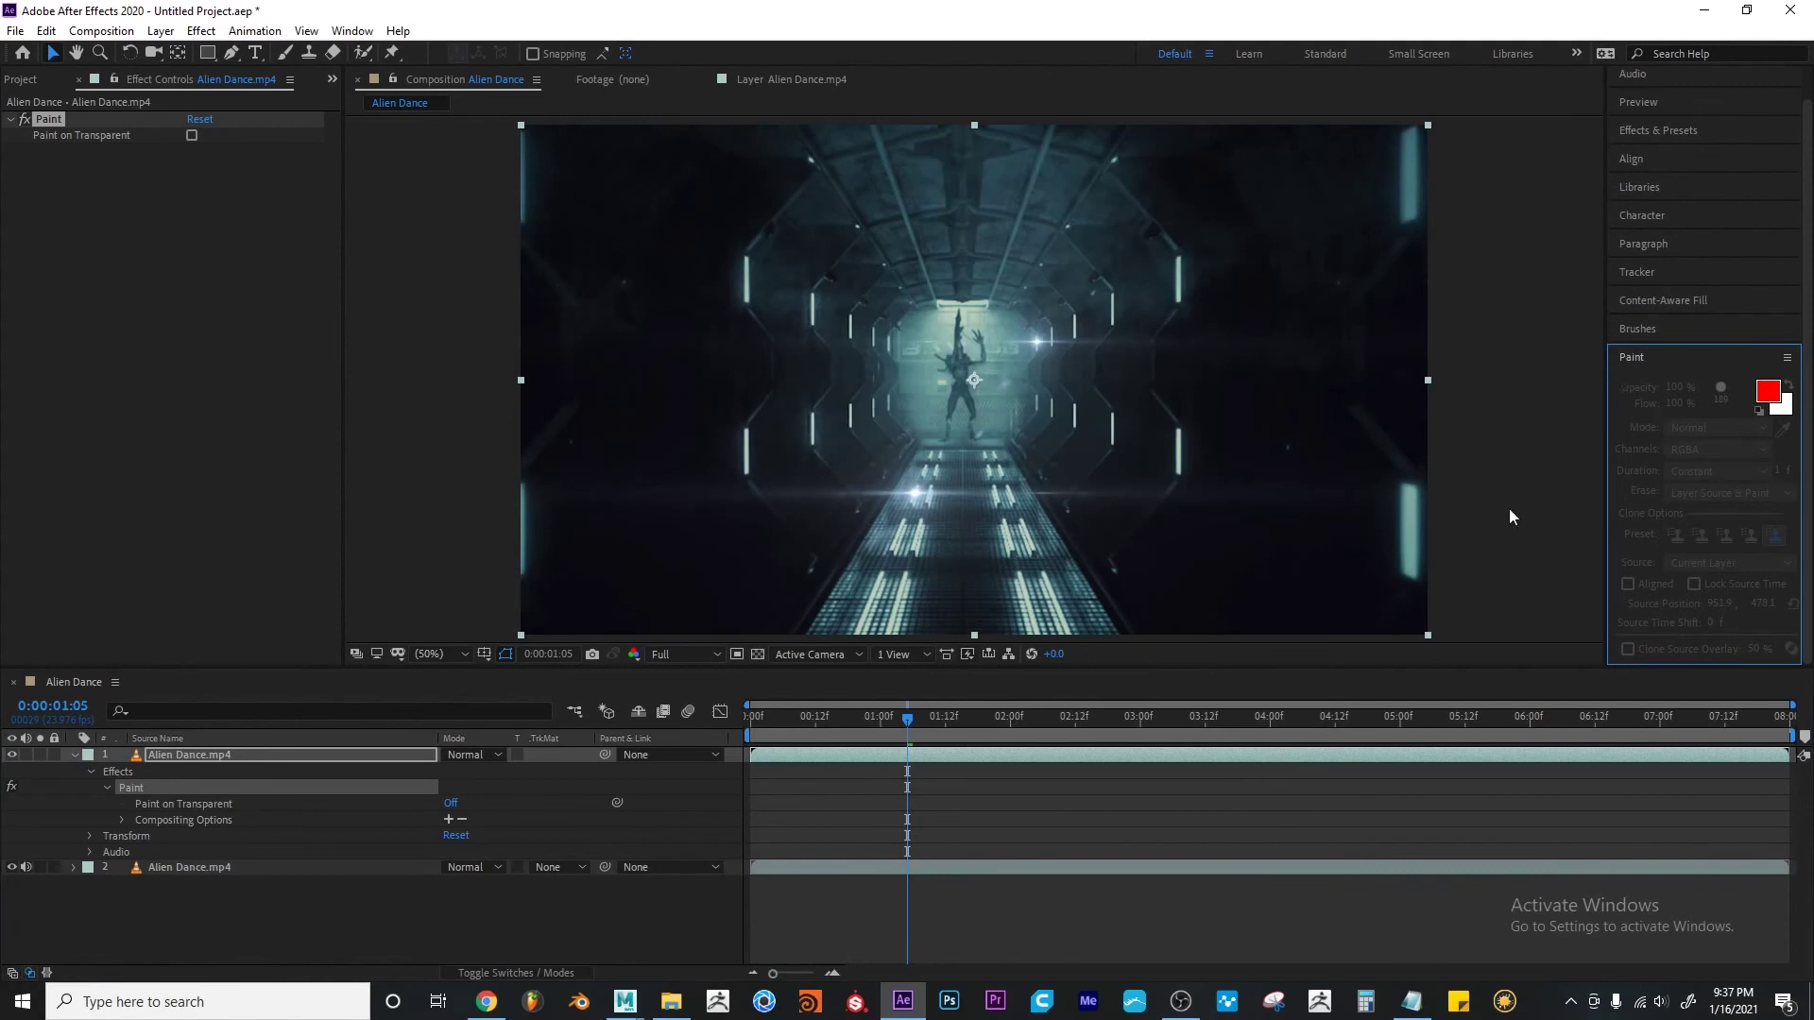
{"action": "key", "text": "ctrl+b"}
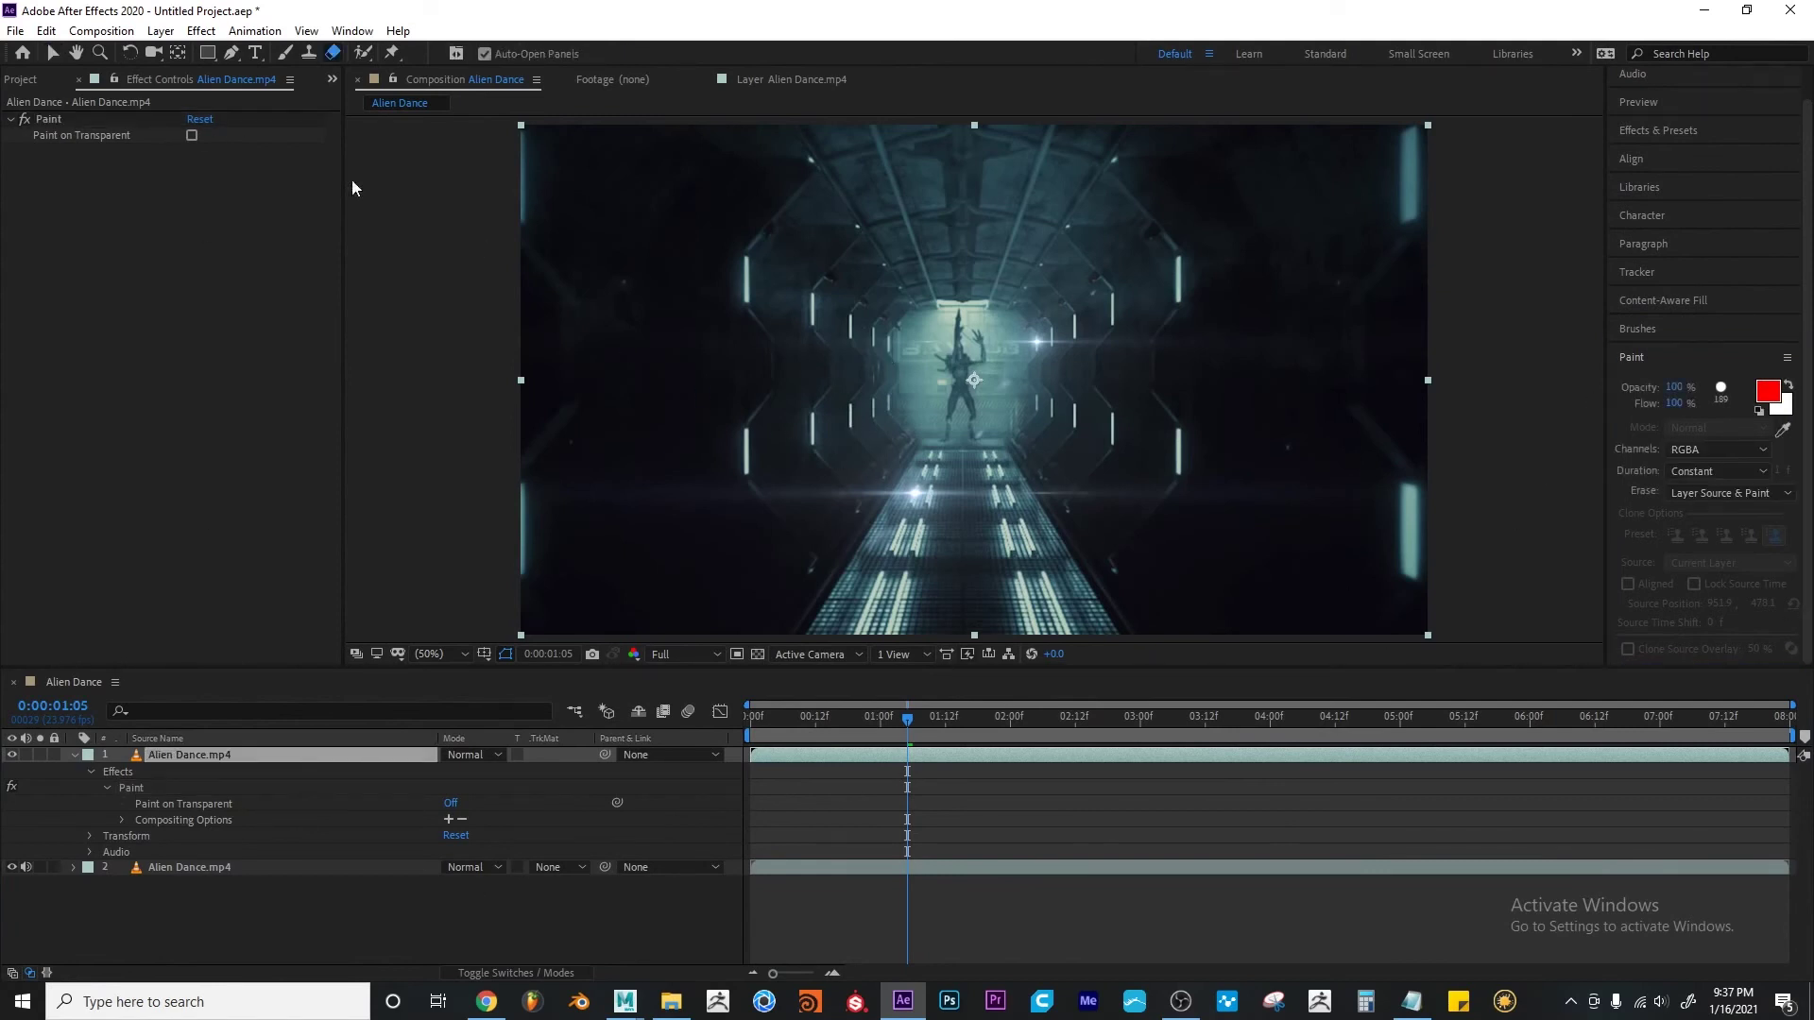
Open Alien Dance in the Layer panel, paint a test eraser stroke and expand Eraser 1
{"action": "left_click", "coordinate": [793, 80]}
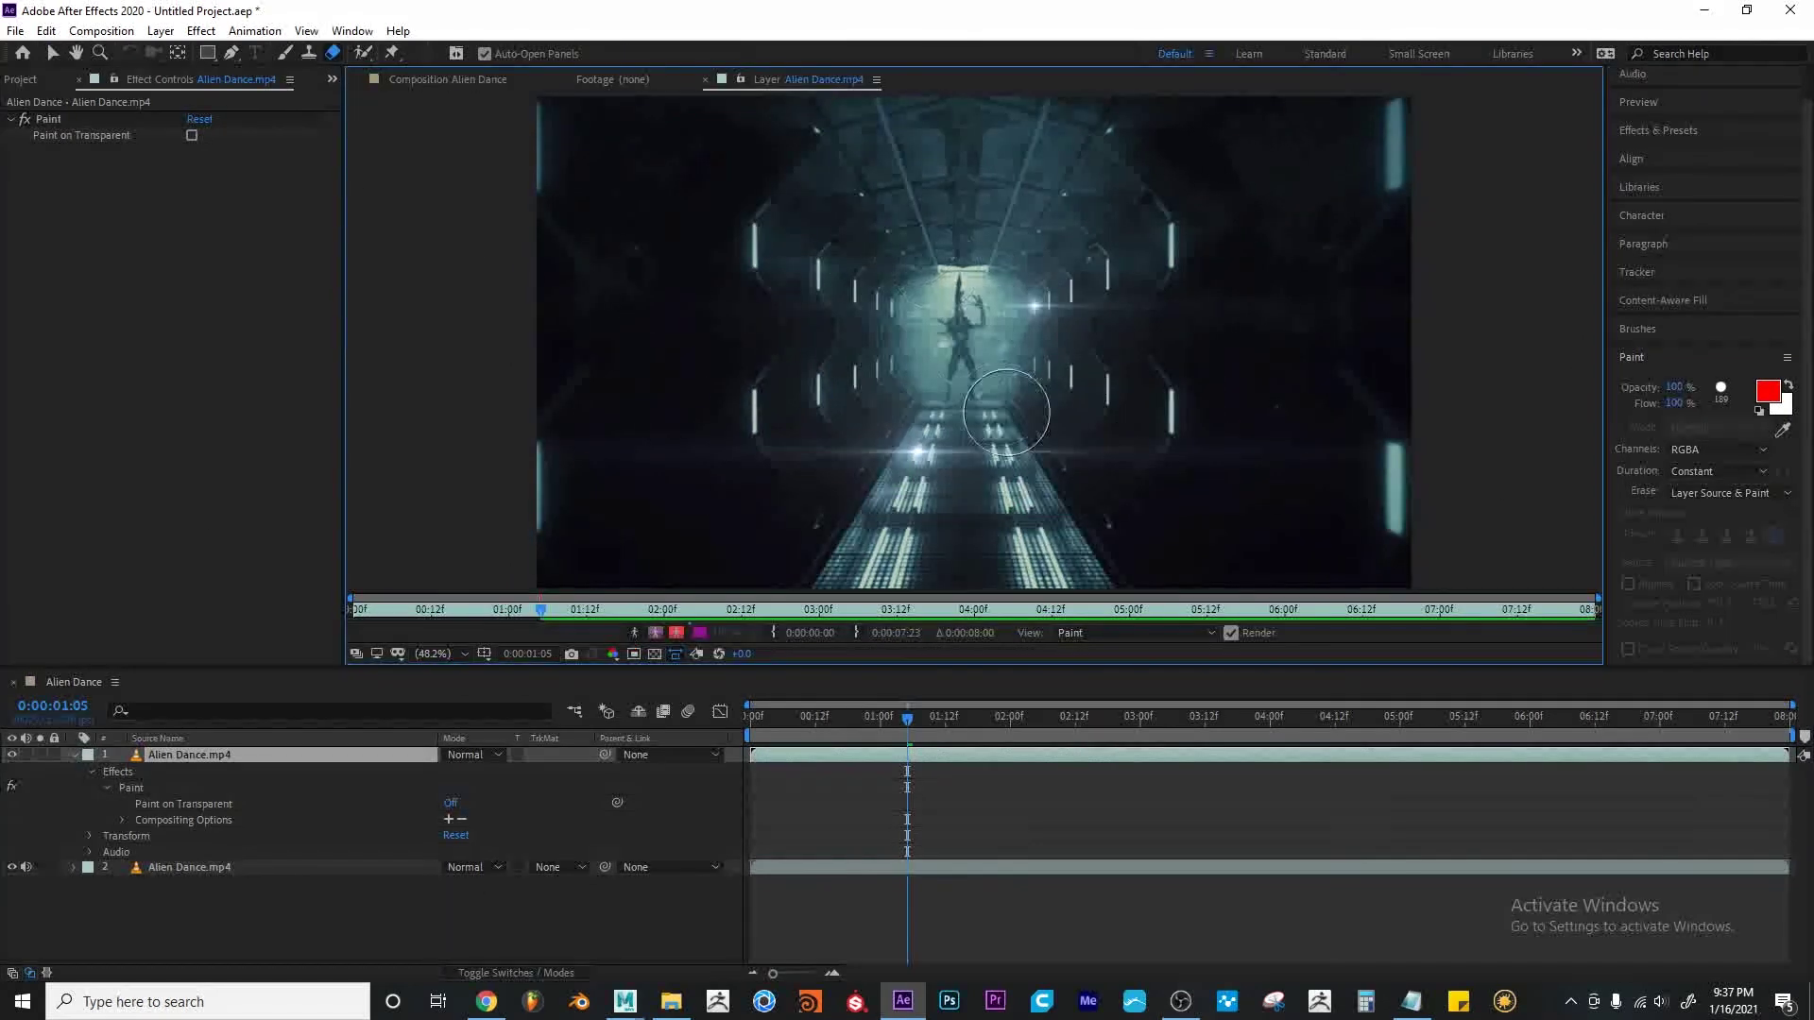
{"action": "mouse_move", "coordinate": [818, 468]}
{"action": "left_mouse_down"}
{"action": "mouse_move", "coordinate": [828, 379]}
{"action": "mouse_move", "coordinate": [915, 333]}
{"action": "mouse_move", "coordinate": [1284, 293]}
{"action": "left_mouse_up"}
{"action": "left_click", "coordinate": [119, 819]}
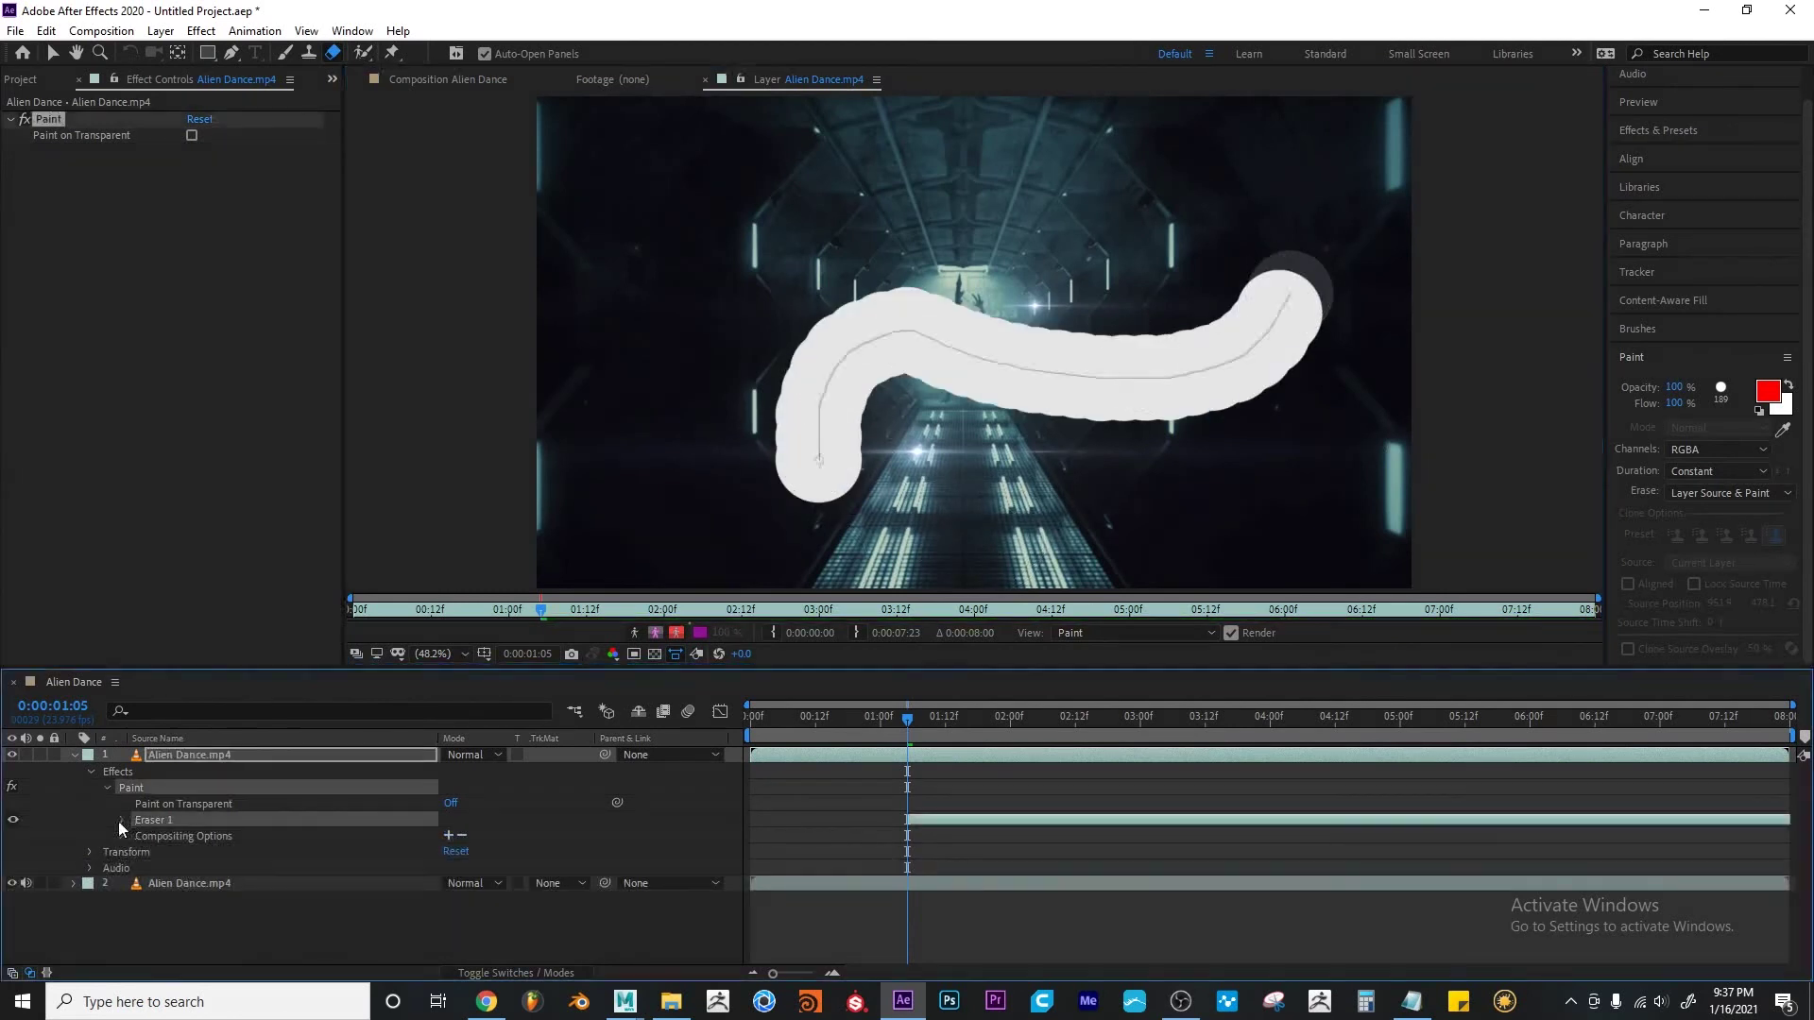
{"action": "left_click", "coordinate": [121, 819]}
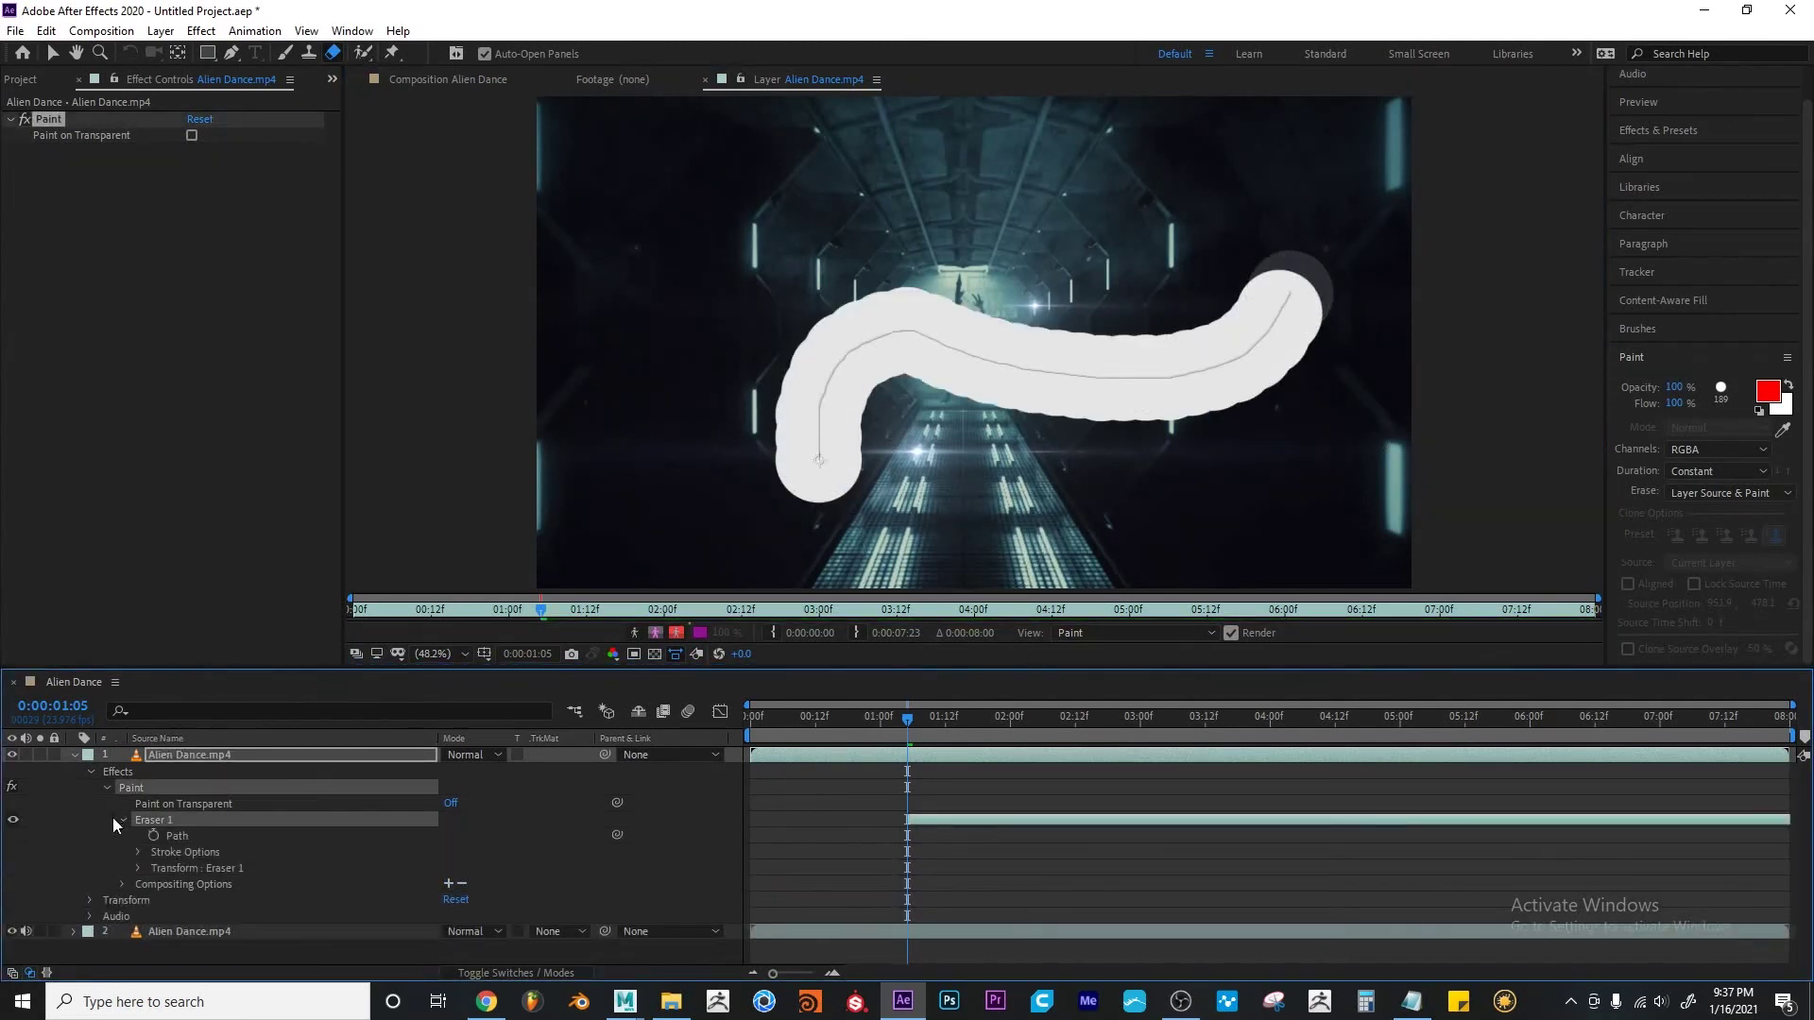
Set Paint Duration to Write On and paint a curved eraser stroke across the frame
{"action": "left_click", "coordinate": [1708, 471]}
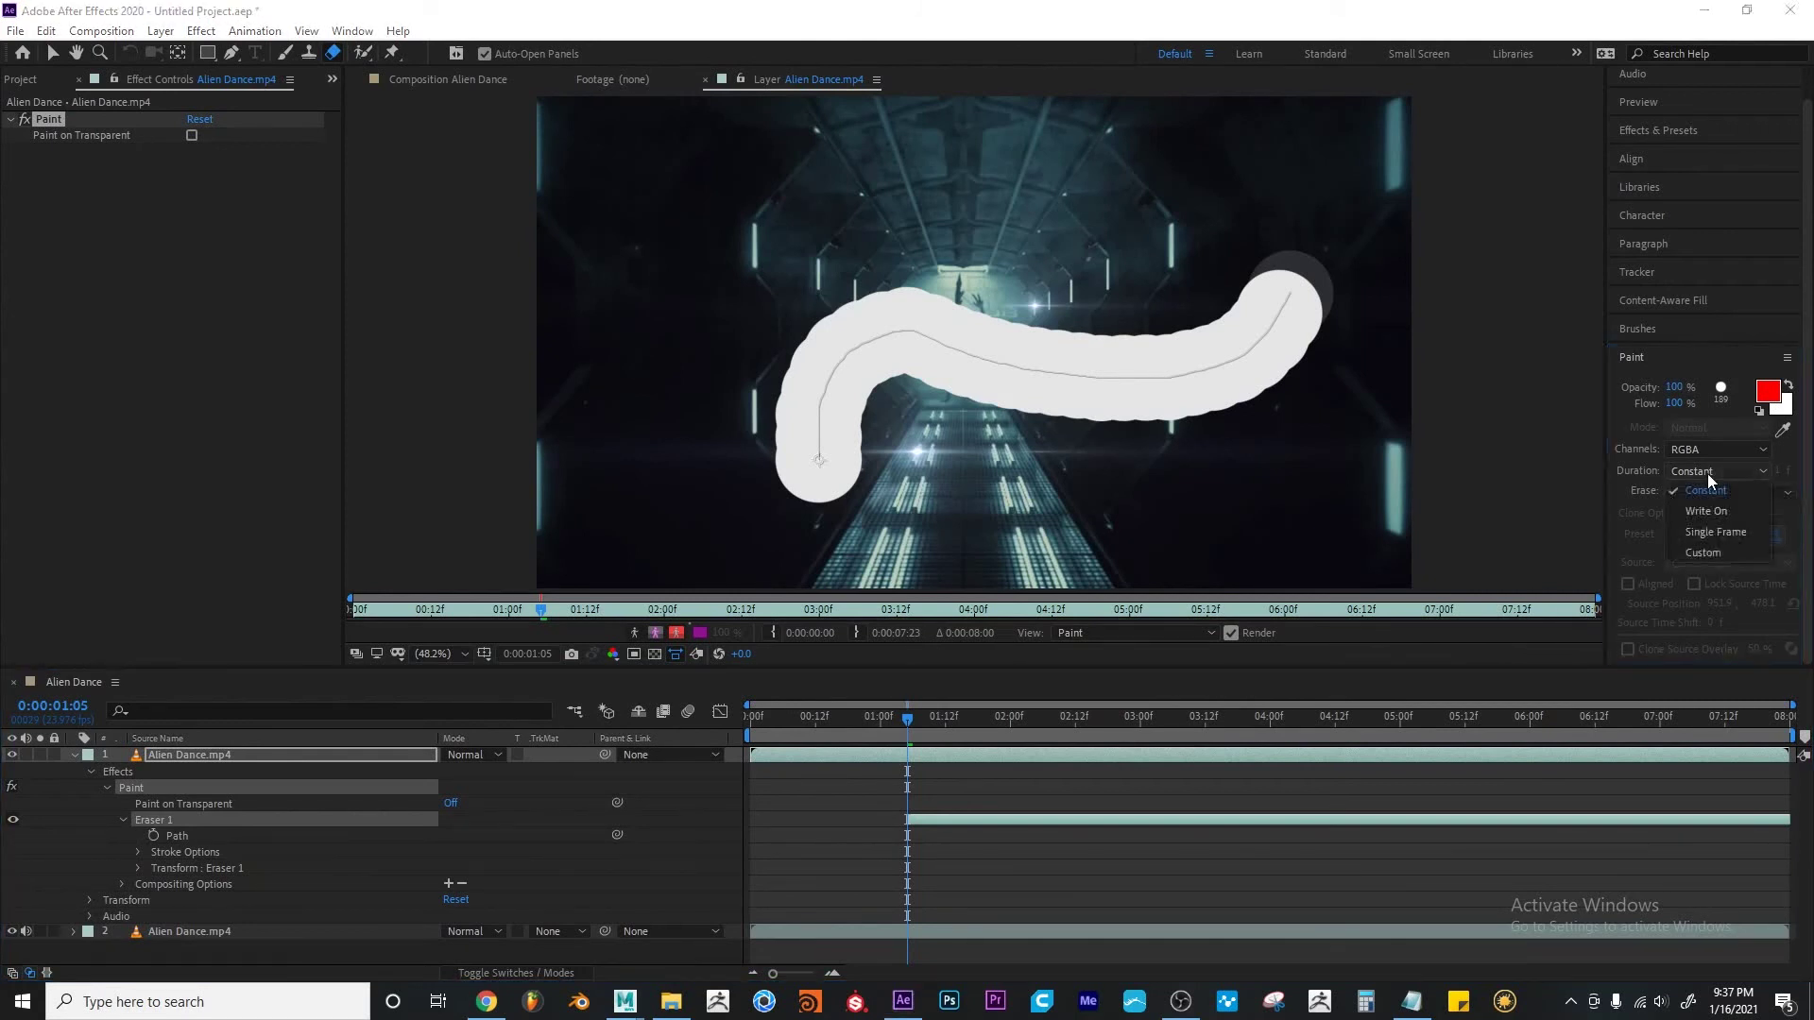
{"action": "left_click", "coordinate": [1729, 513]}
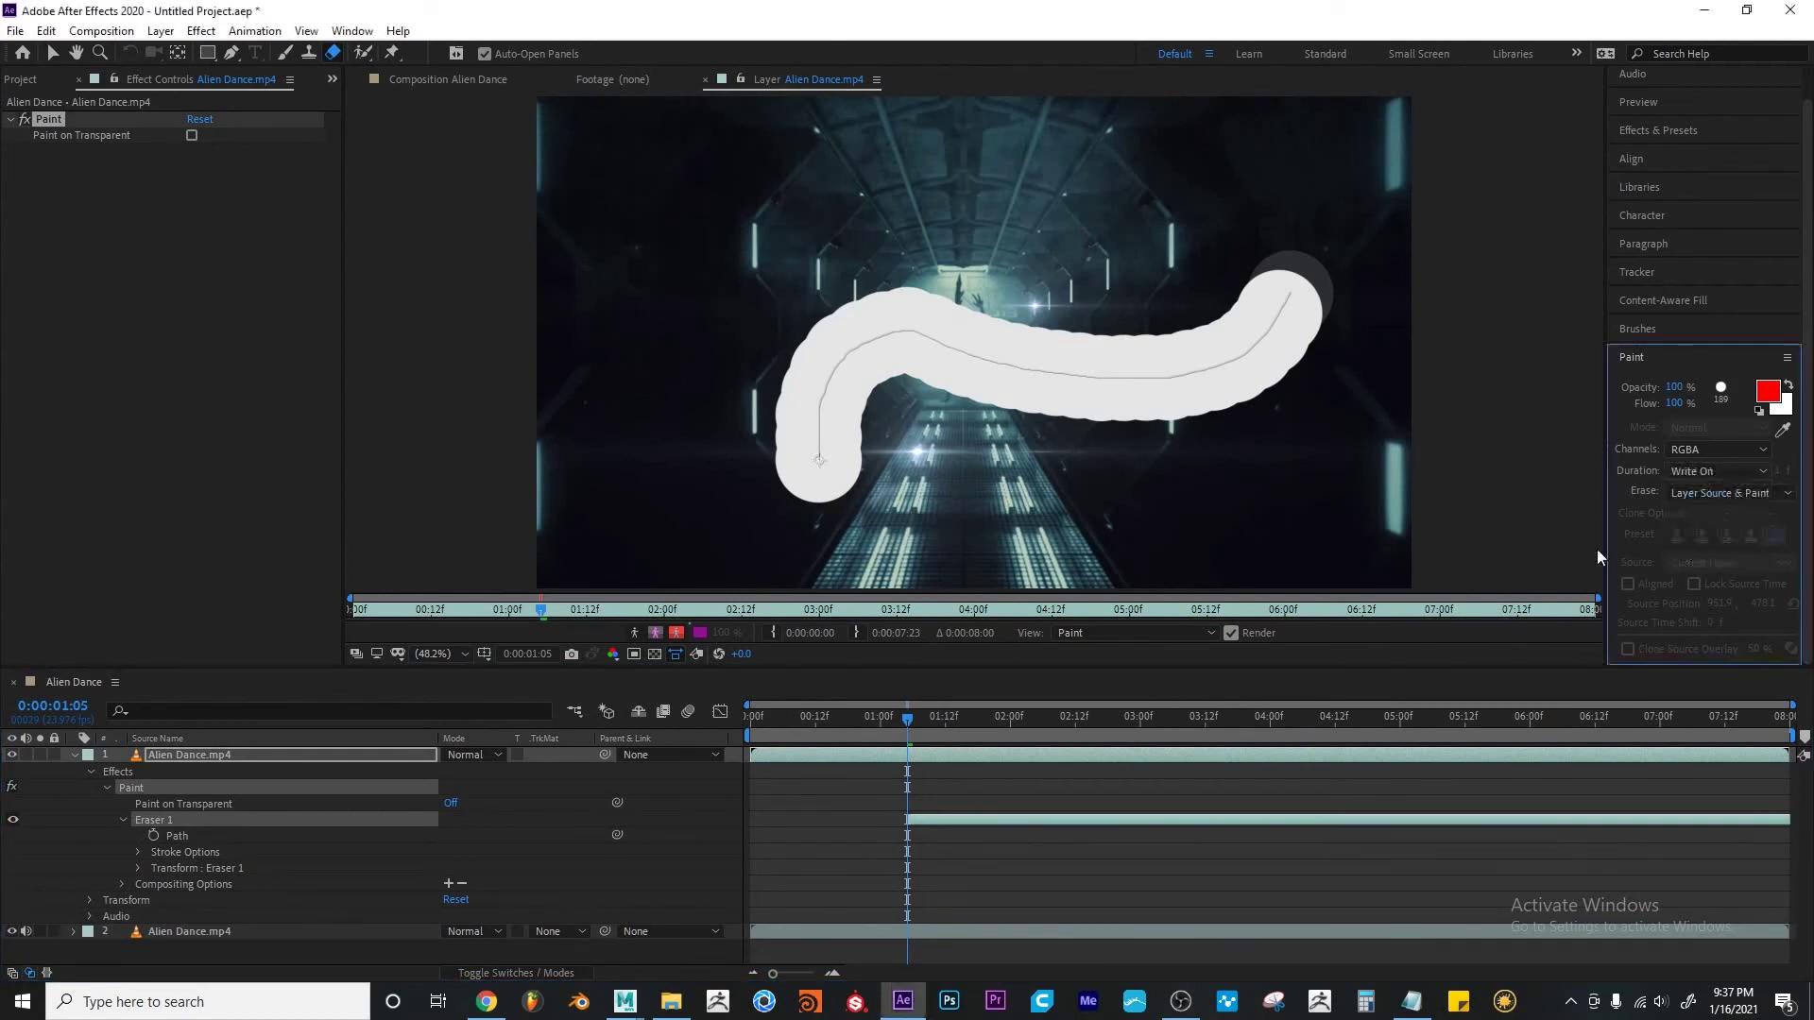
{"action": "mouse_move", "coordinate": [694, 481]}
{"action": "left_mouse_down"}
{"action": "mouse_move", "coordinate": [713, 247]}
{"action": "mouse_move", "coordinate": [1147, 284]}
{"action": "mouse_move", "coordinate": [1186, 251]}
{"action": "left_mouse_up"}
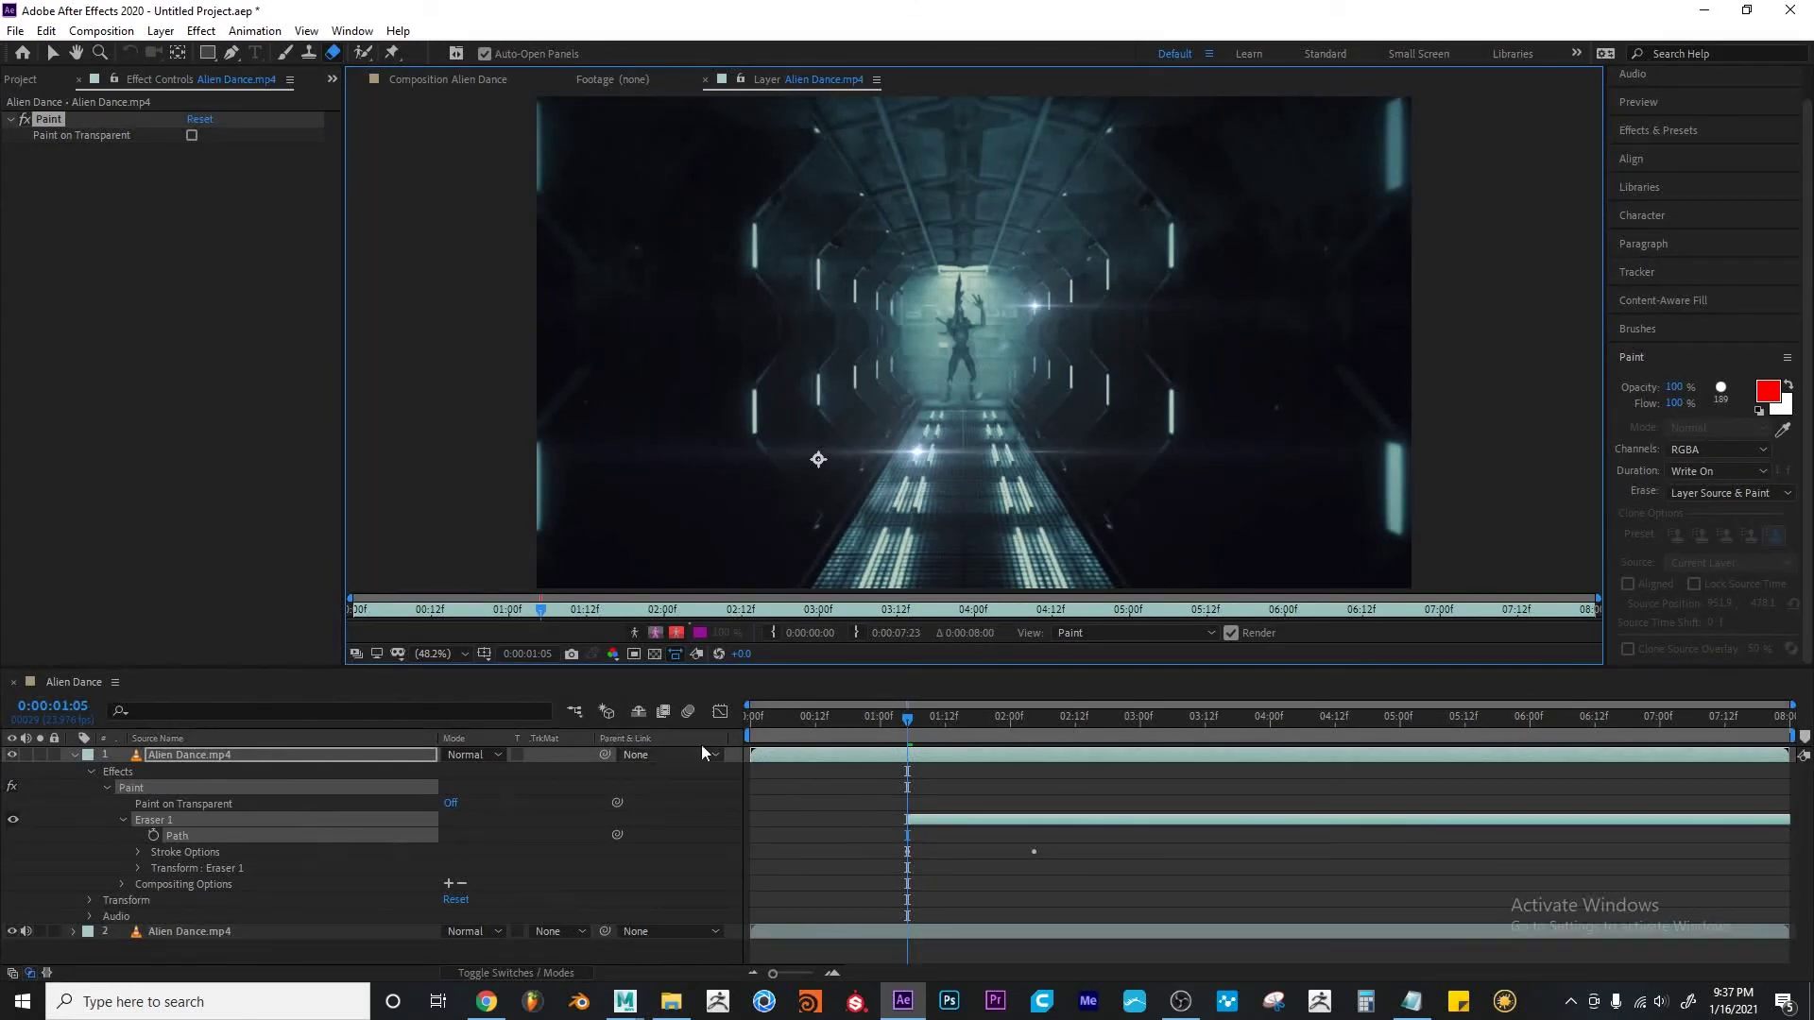
{"action": "mouse_move", "coordinate": [907, 718]}
{"action": "left_mouse_down"}
{"action": "mouse_move", "coordinate": [1193, 720]}
{"action": "mouse_move", "coordinate": [1039, 754]}
{"action": "left_mouse_up"}
Start the Eraser 1 stroke at 0:00 and move an End keyframe to about 03:12
{"action": "left_click", "coordinate": [139, 851]}
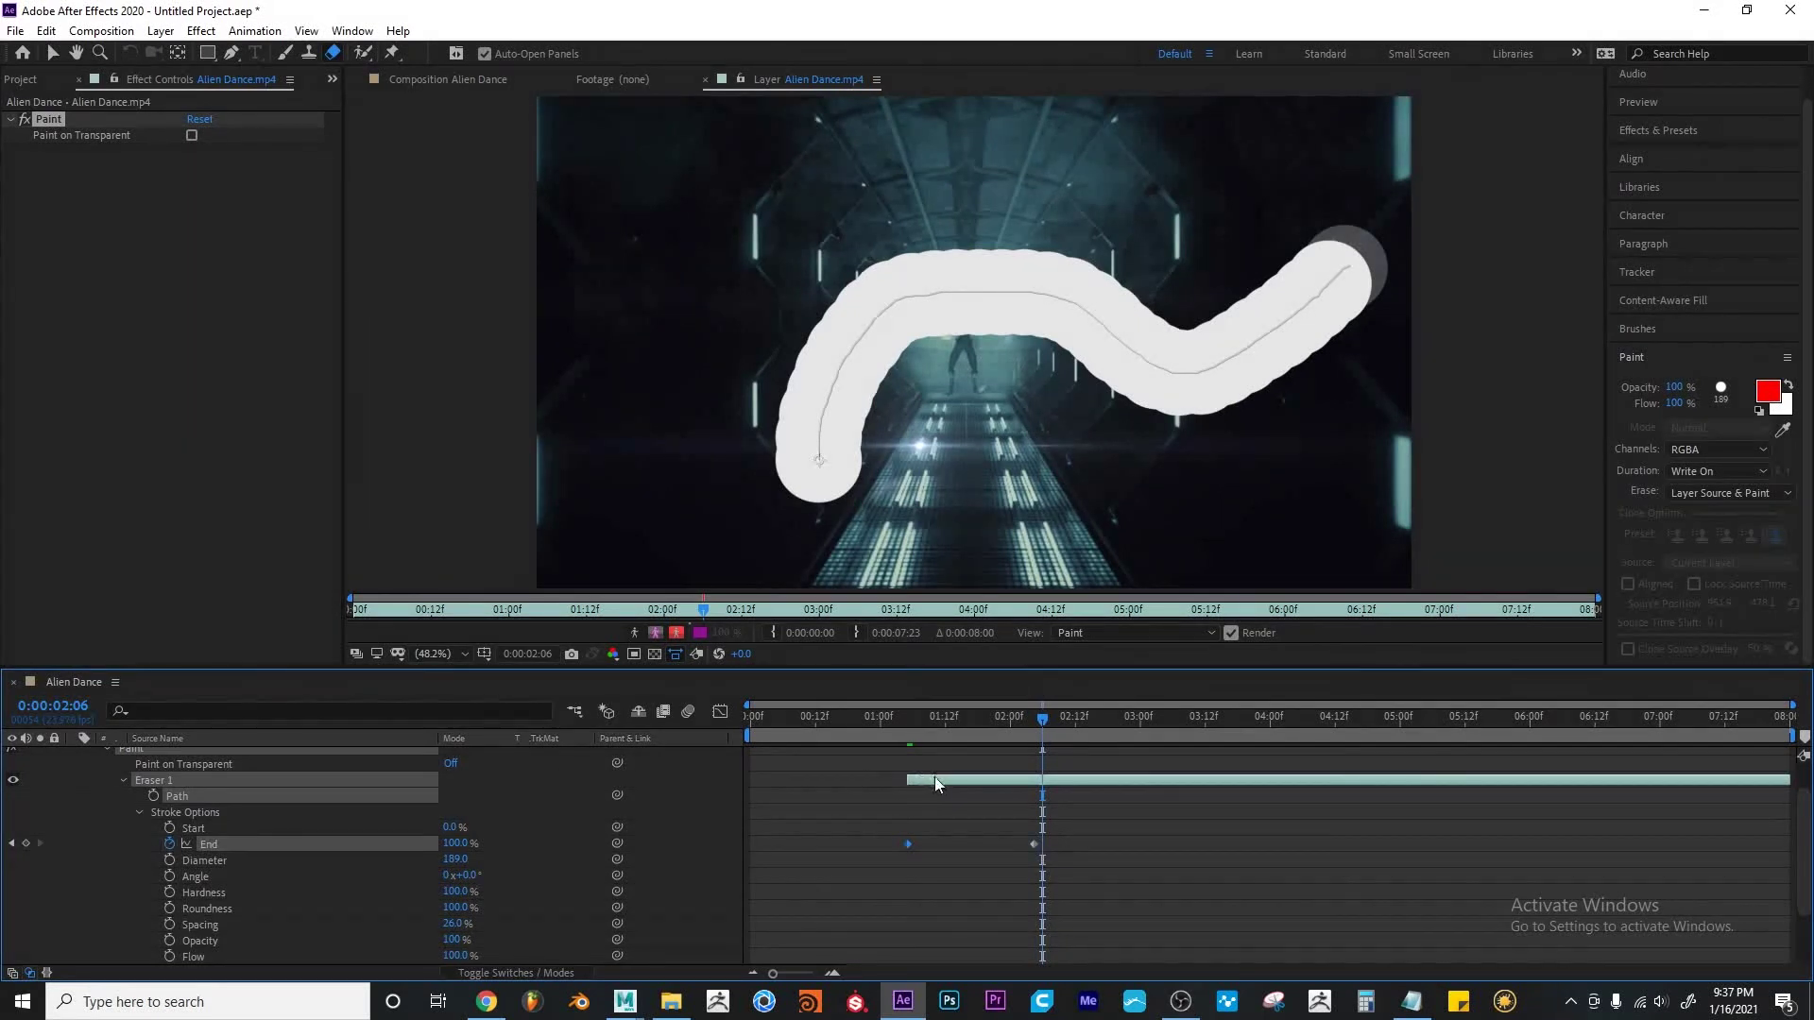
{"action": "left_click_drag", "start_coordinate": [933, 776], "coordinate": [773, 784]}
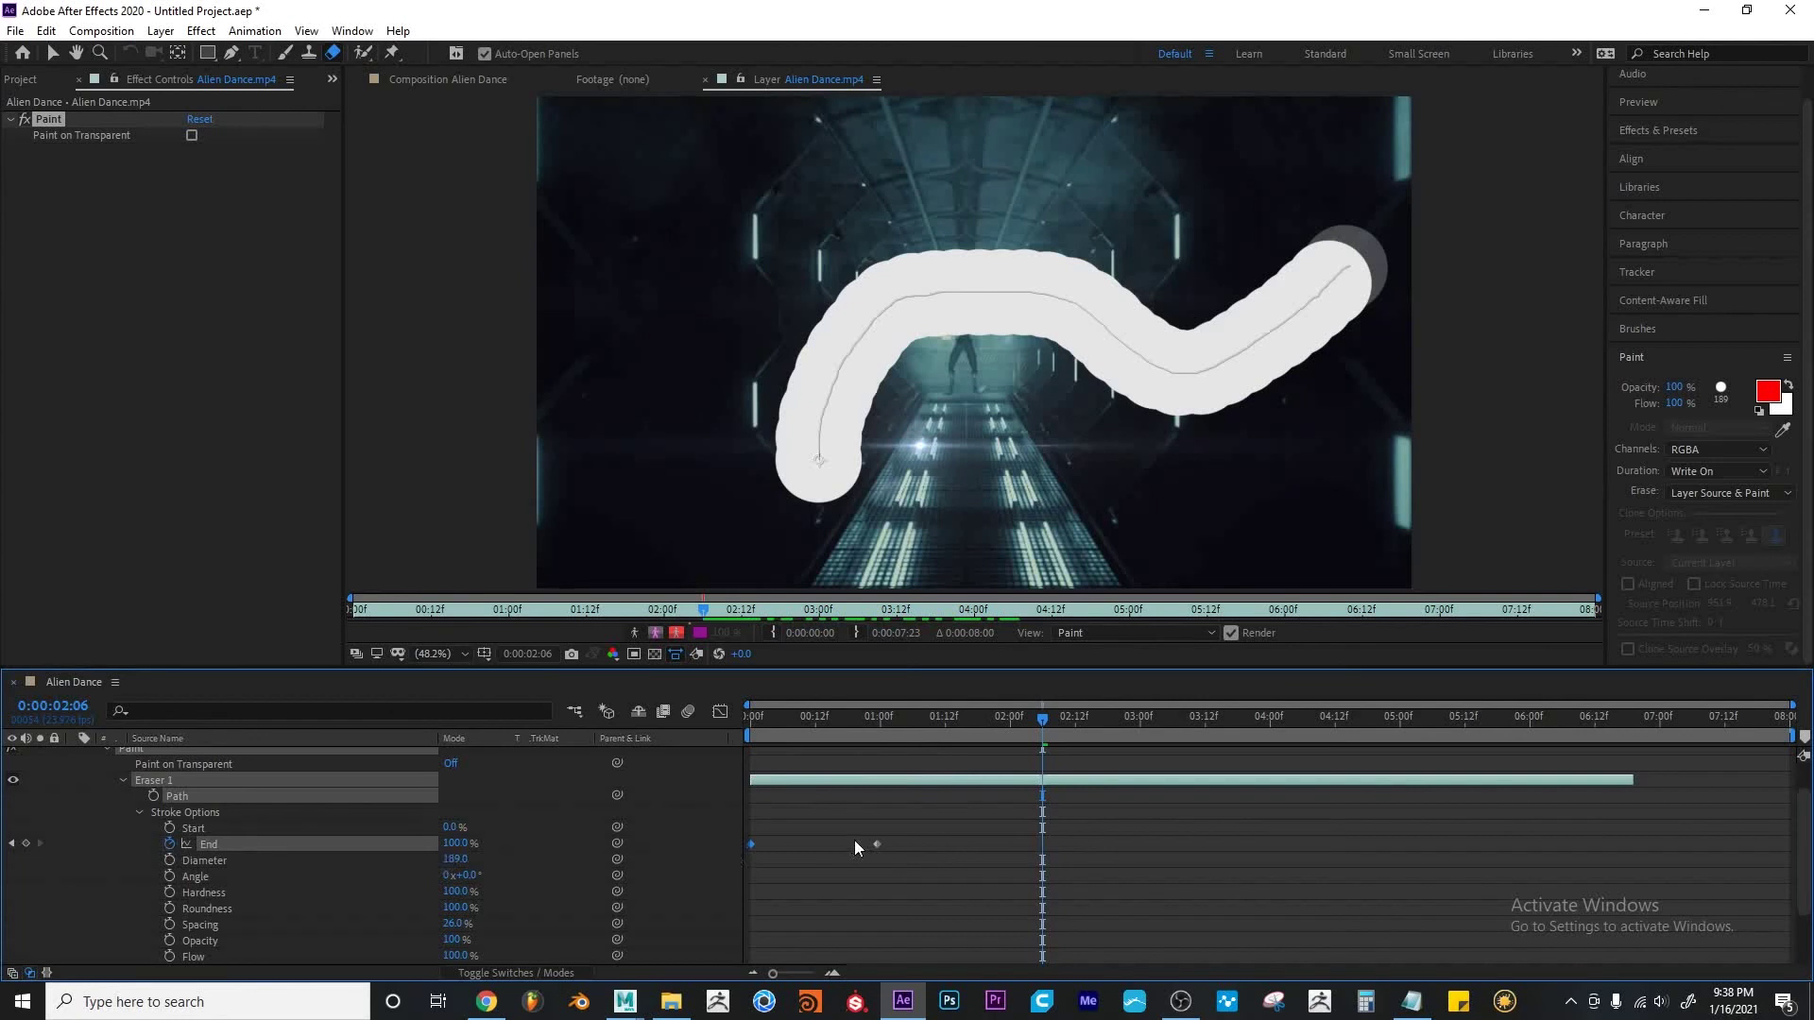
{"action": "left_click_drag", "start_coordinate": [878, 843], "coordinate": [1220, 844]}
Push the last End keyframe out to about 06:12, then collapse the layer's properties
{"action": "right_click", "coordinate": [1221, 843]}
{"action": "left_click", "coordinate": [1506, 721]}
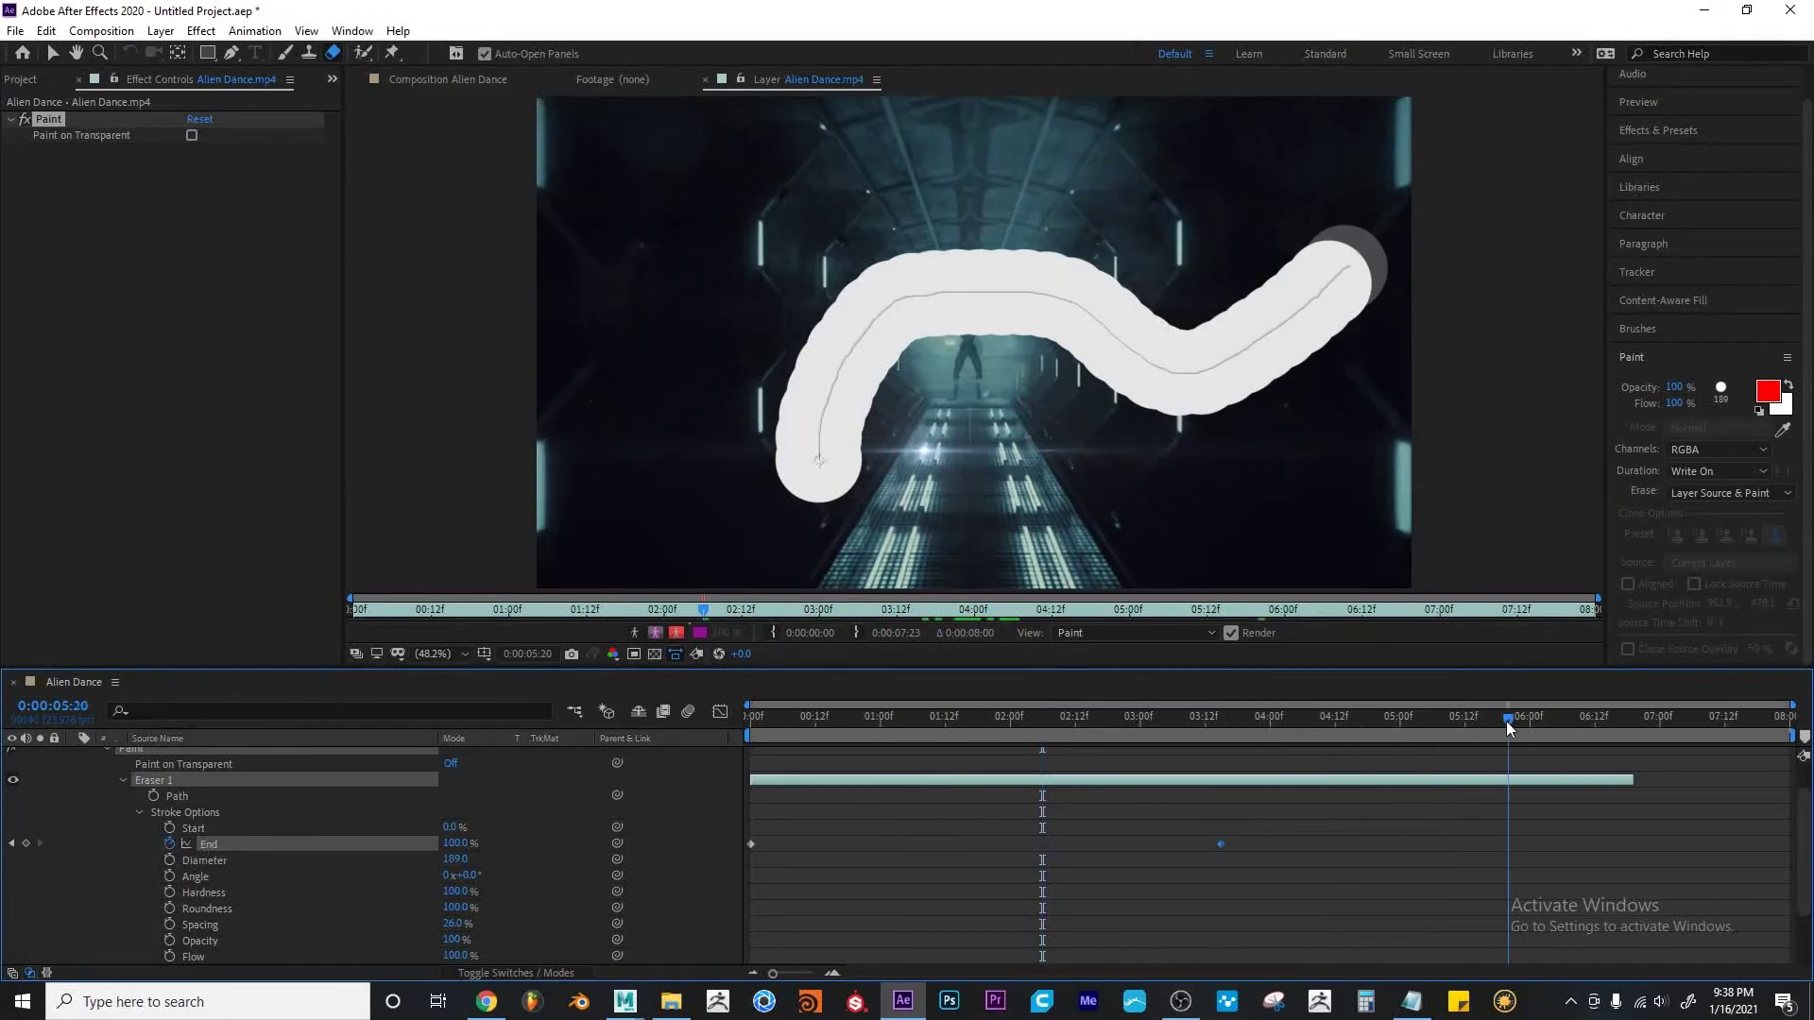
{"action": "left_click_drag", "start_coordinate": [1507, 721], "coordinate": [1502, 721]}
{"action": "left_click_drag", "start_coordinate": [1236, 842], "coordinate": [1567, 842]}
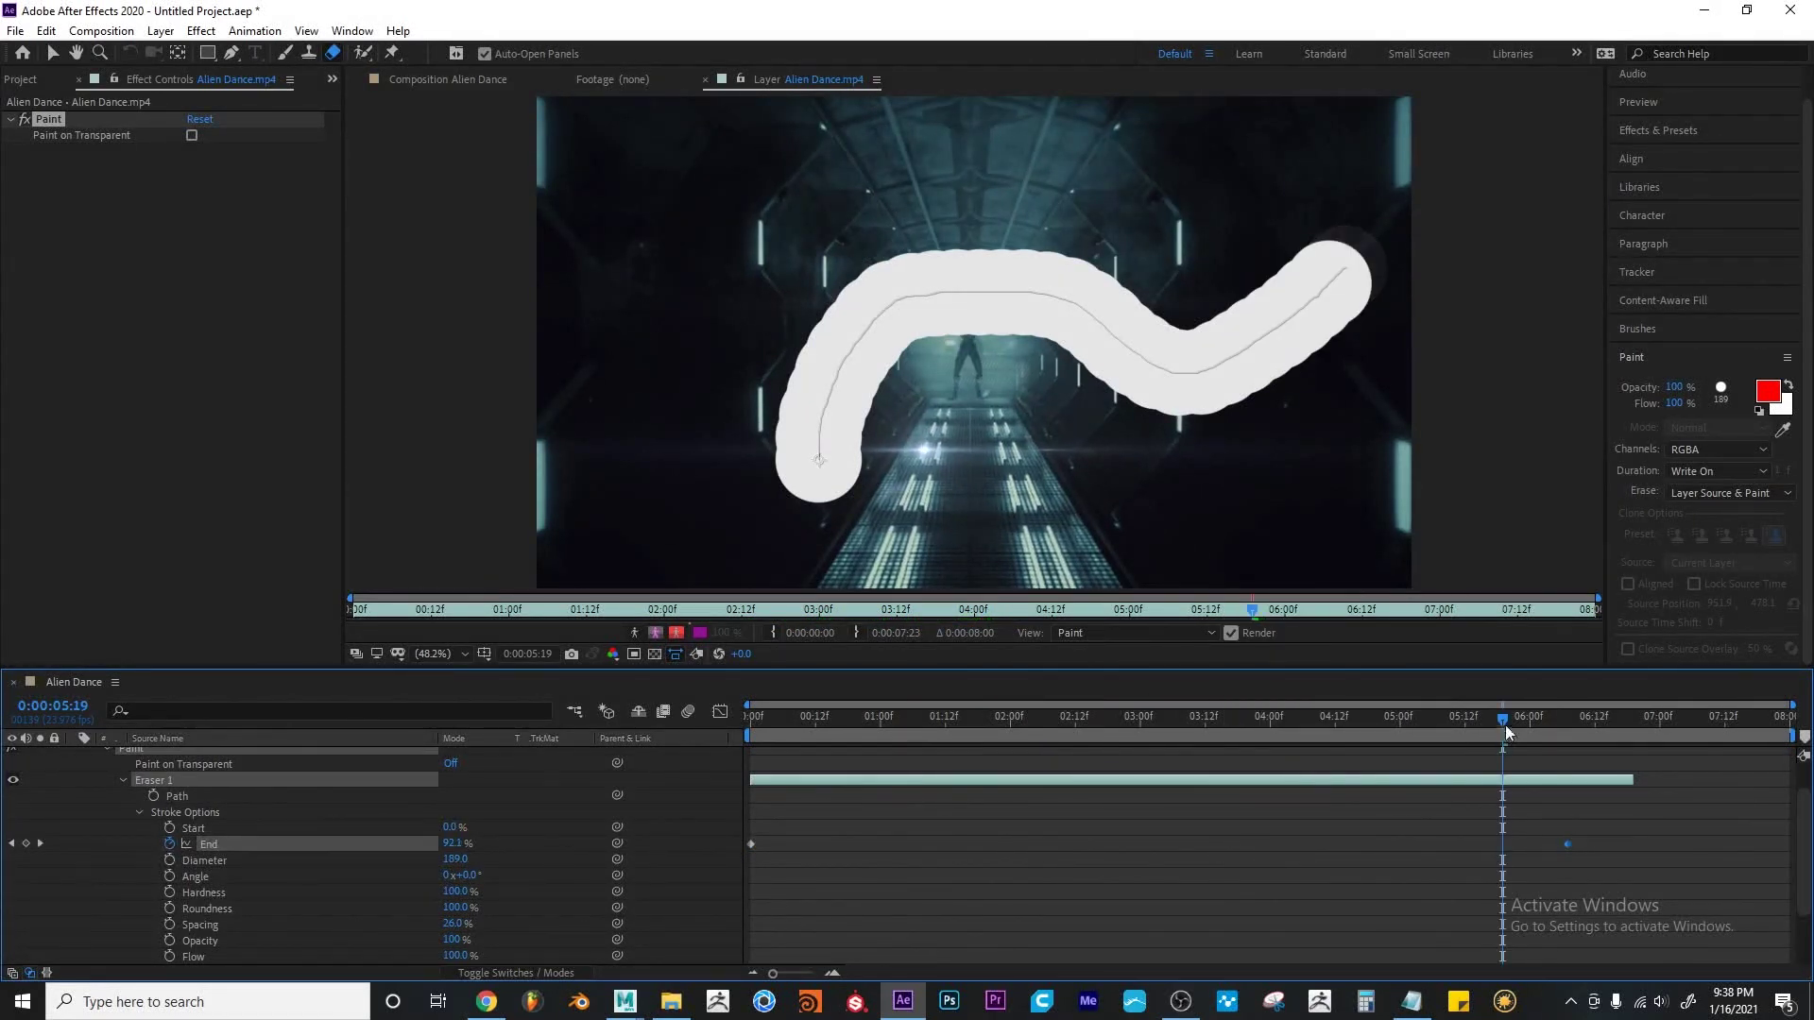
{"action": "left_click_drag", "start_coordinate": [1505, 724], "coordinate": [782, 735]}
{"action": "key", "text": "u"}
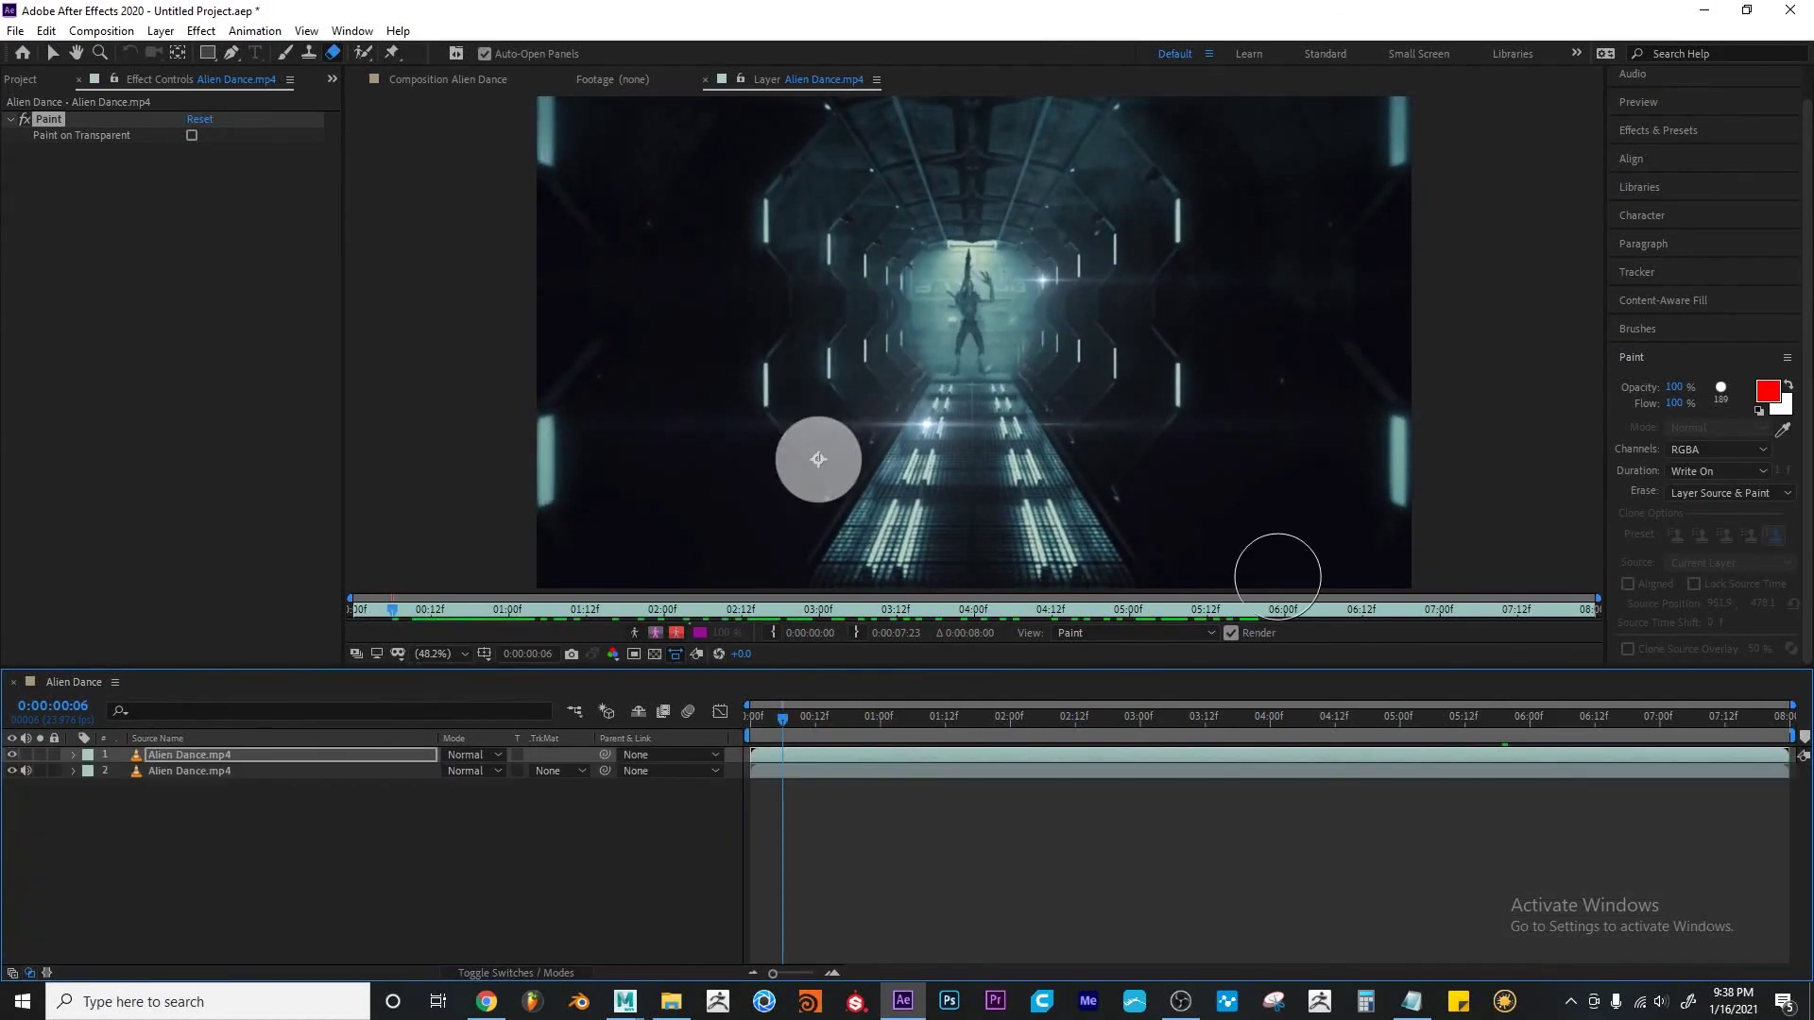